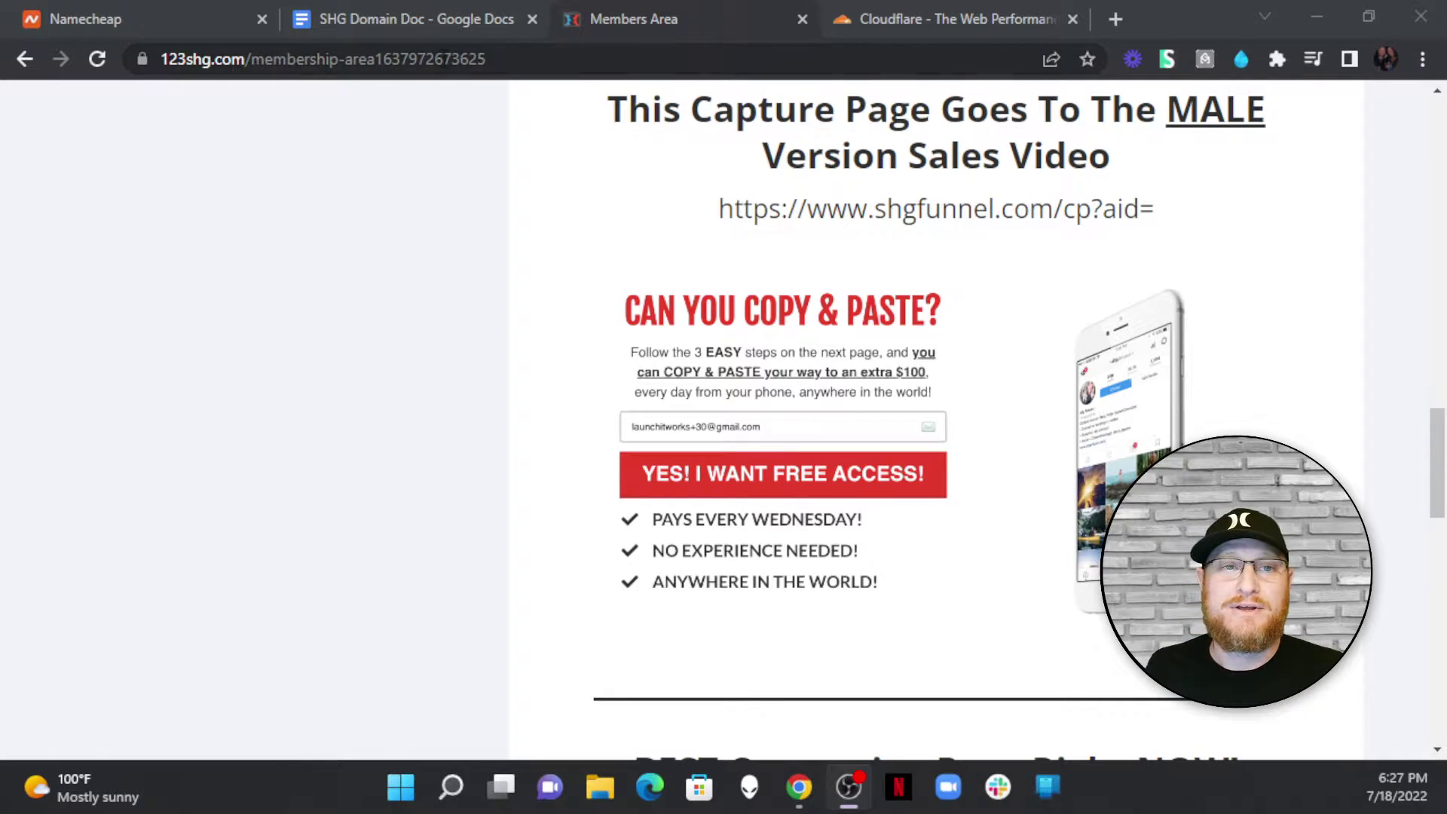
Step: Review the SHG capture page link in the members area and the matching affiliate link in the SHG Domain Doc
click(434, 9)
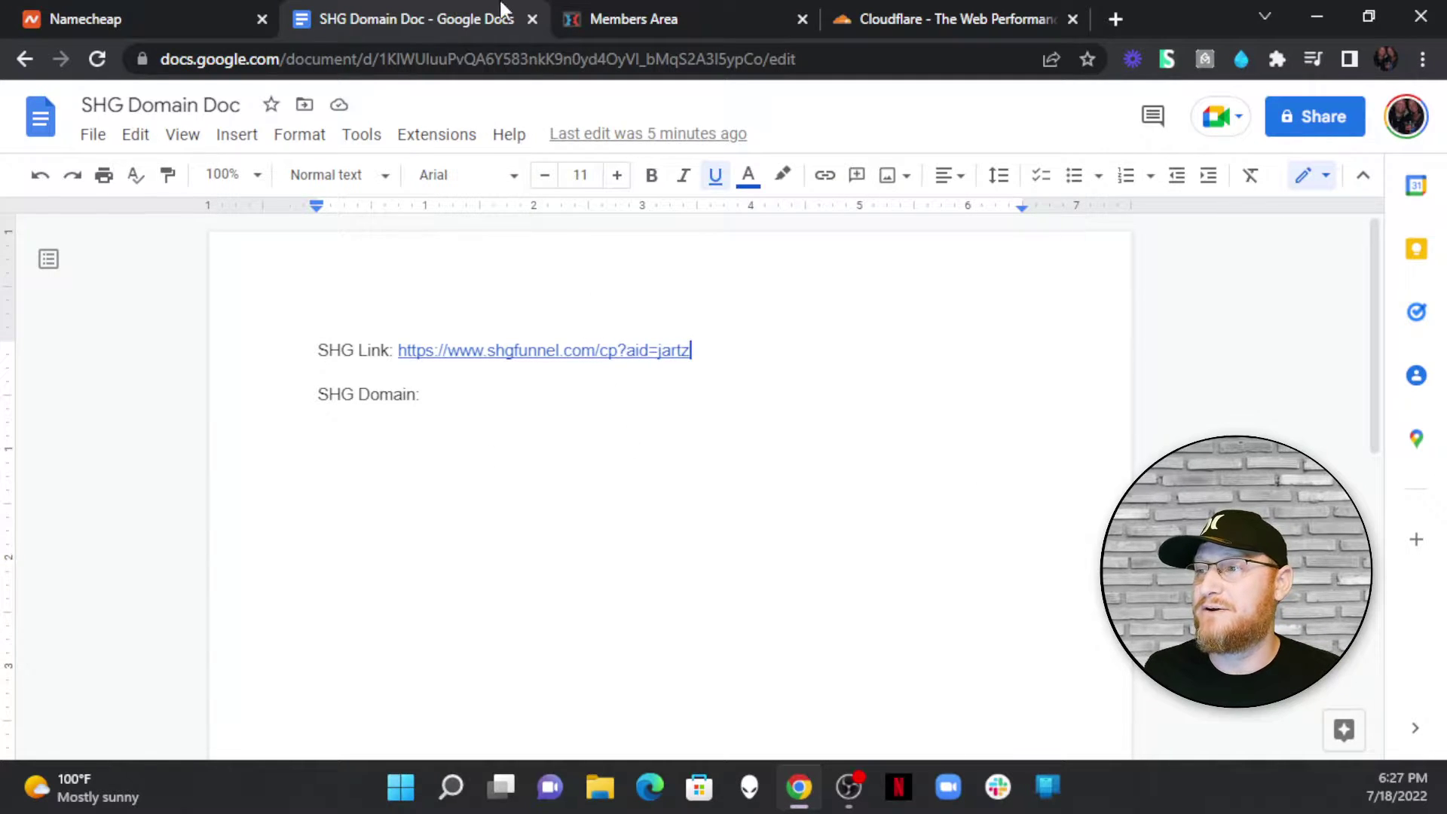
click(597, 15)
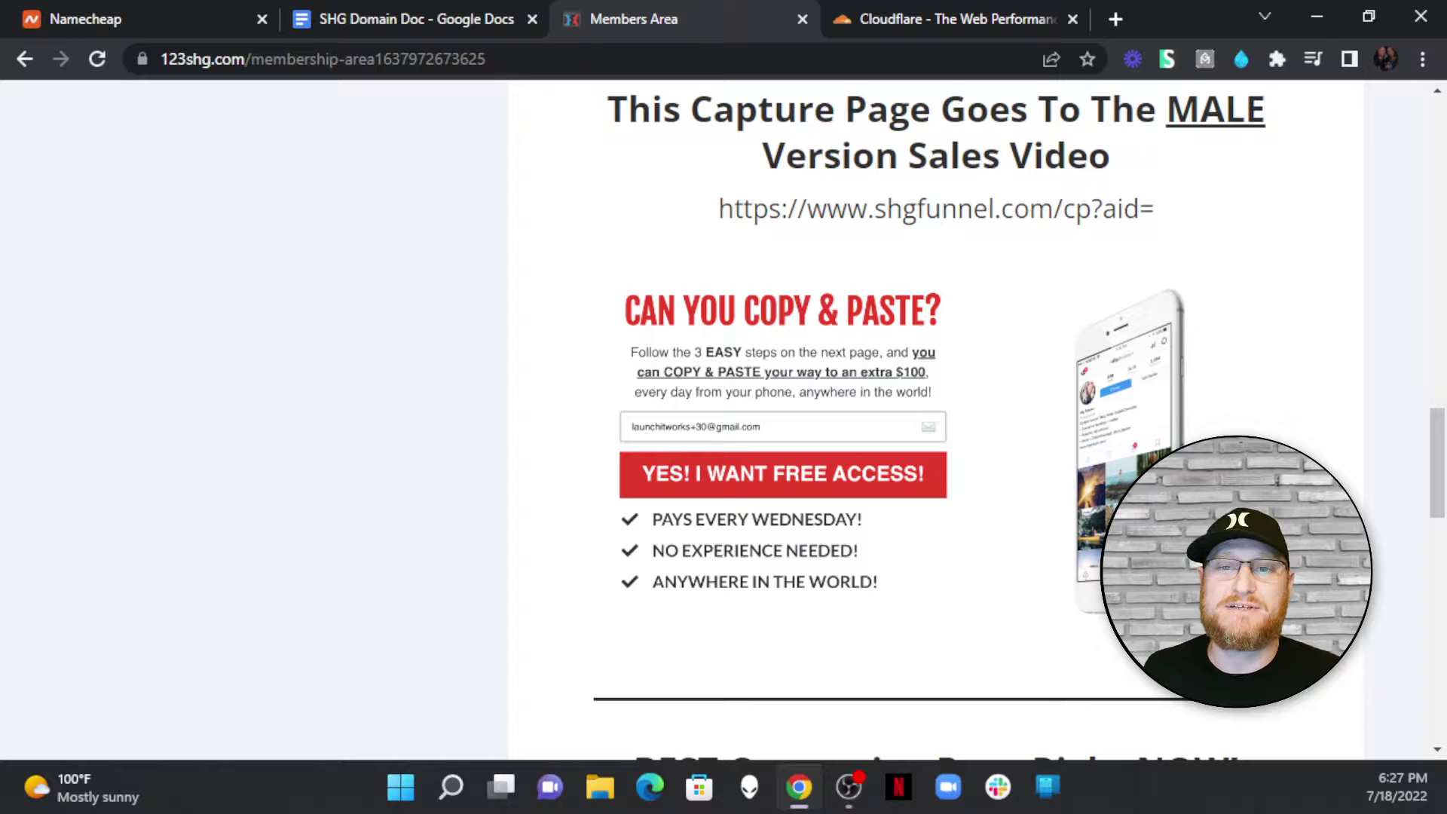
click(385, 11)
click(689, 343)
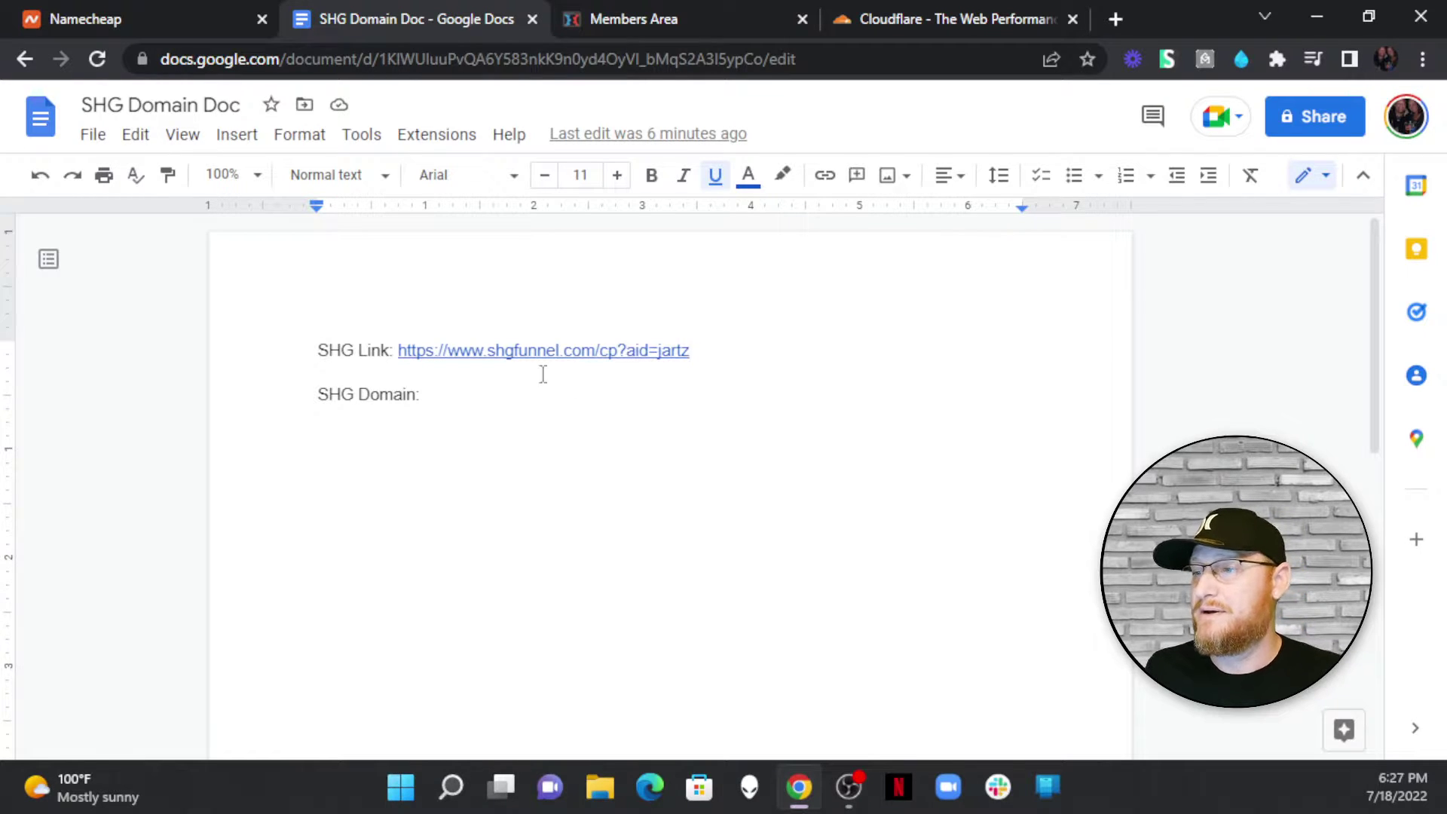
click(85, 9)
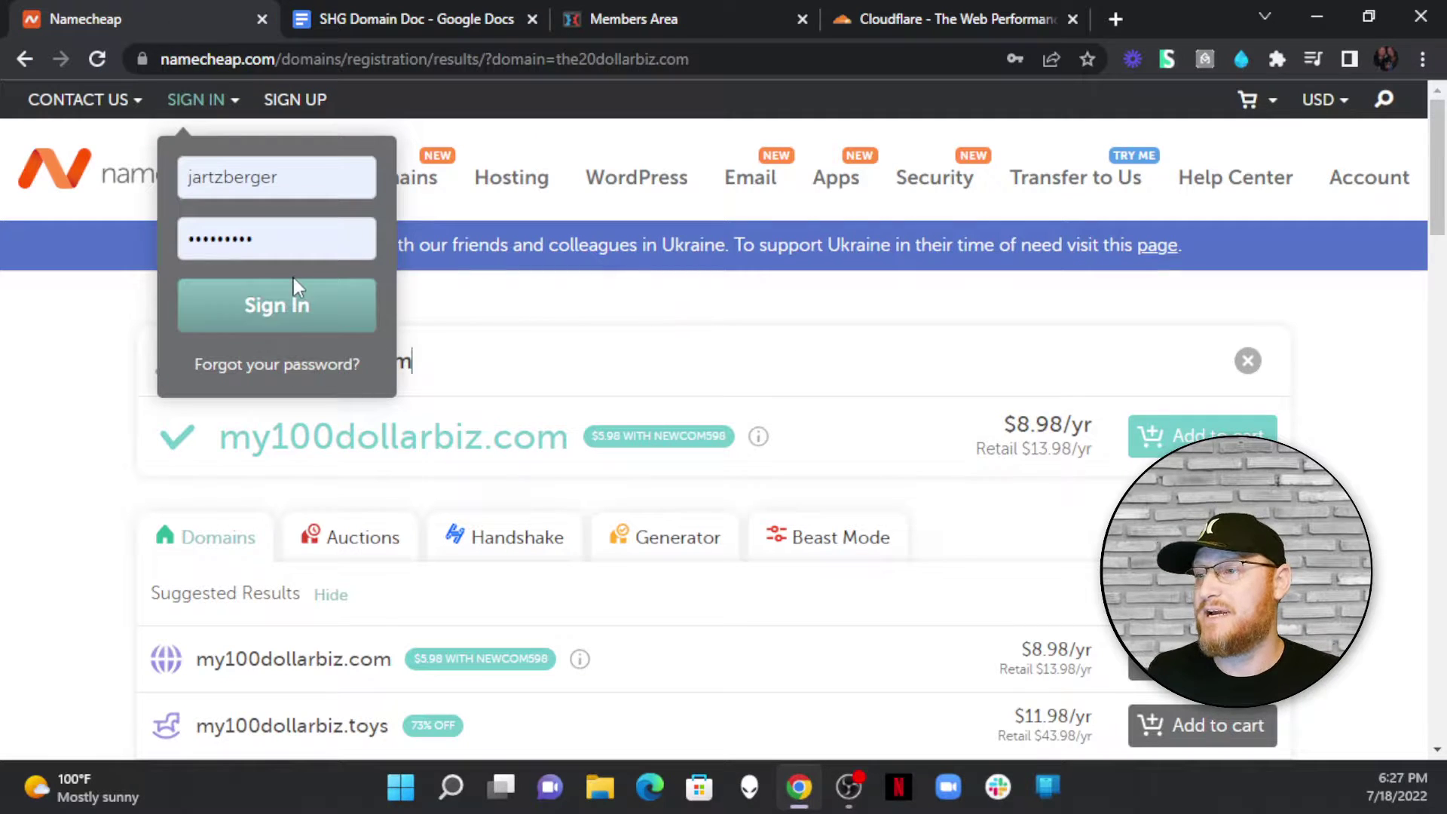
click(587, 294)
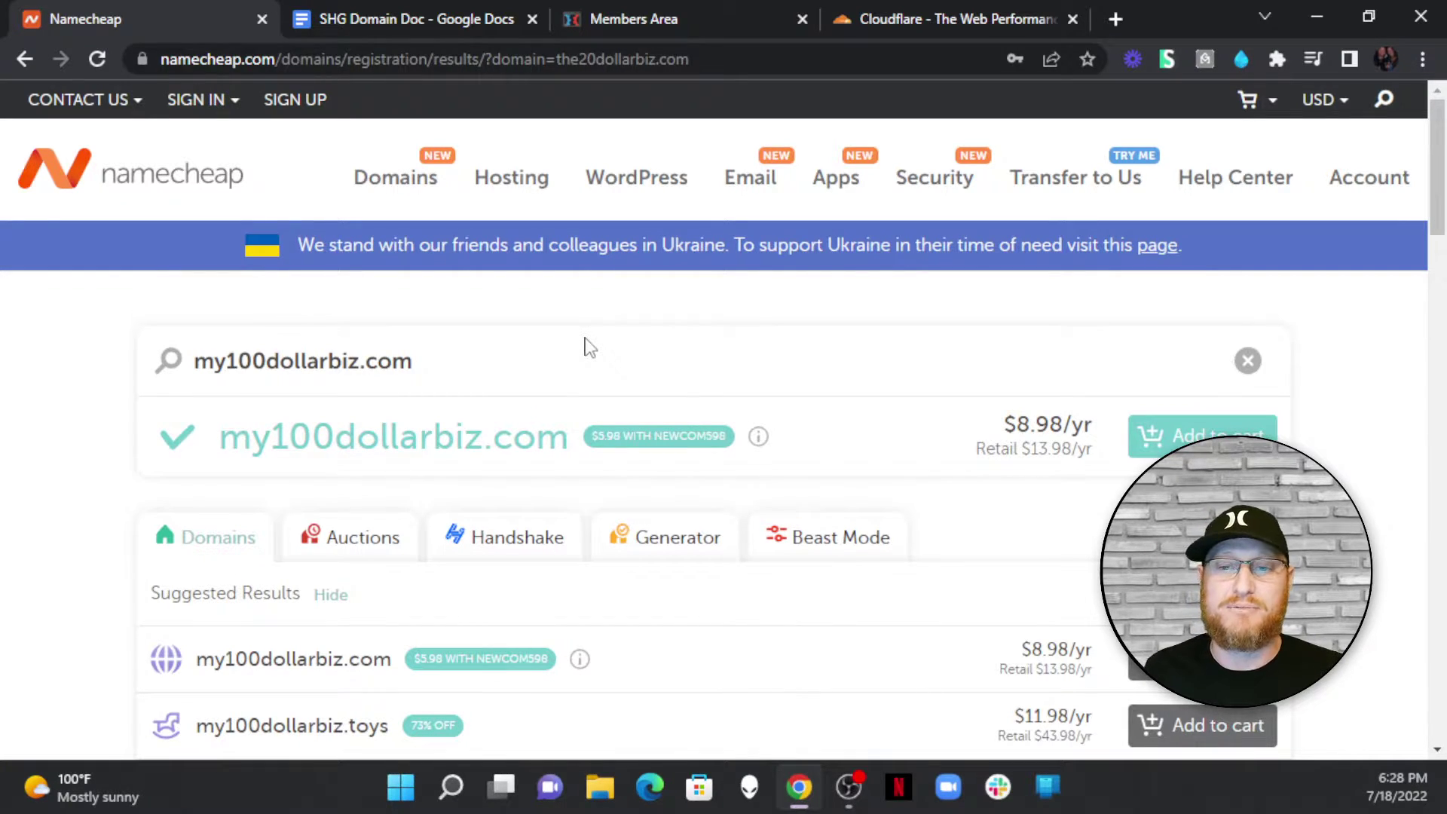
click(400, 14)
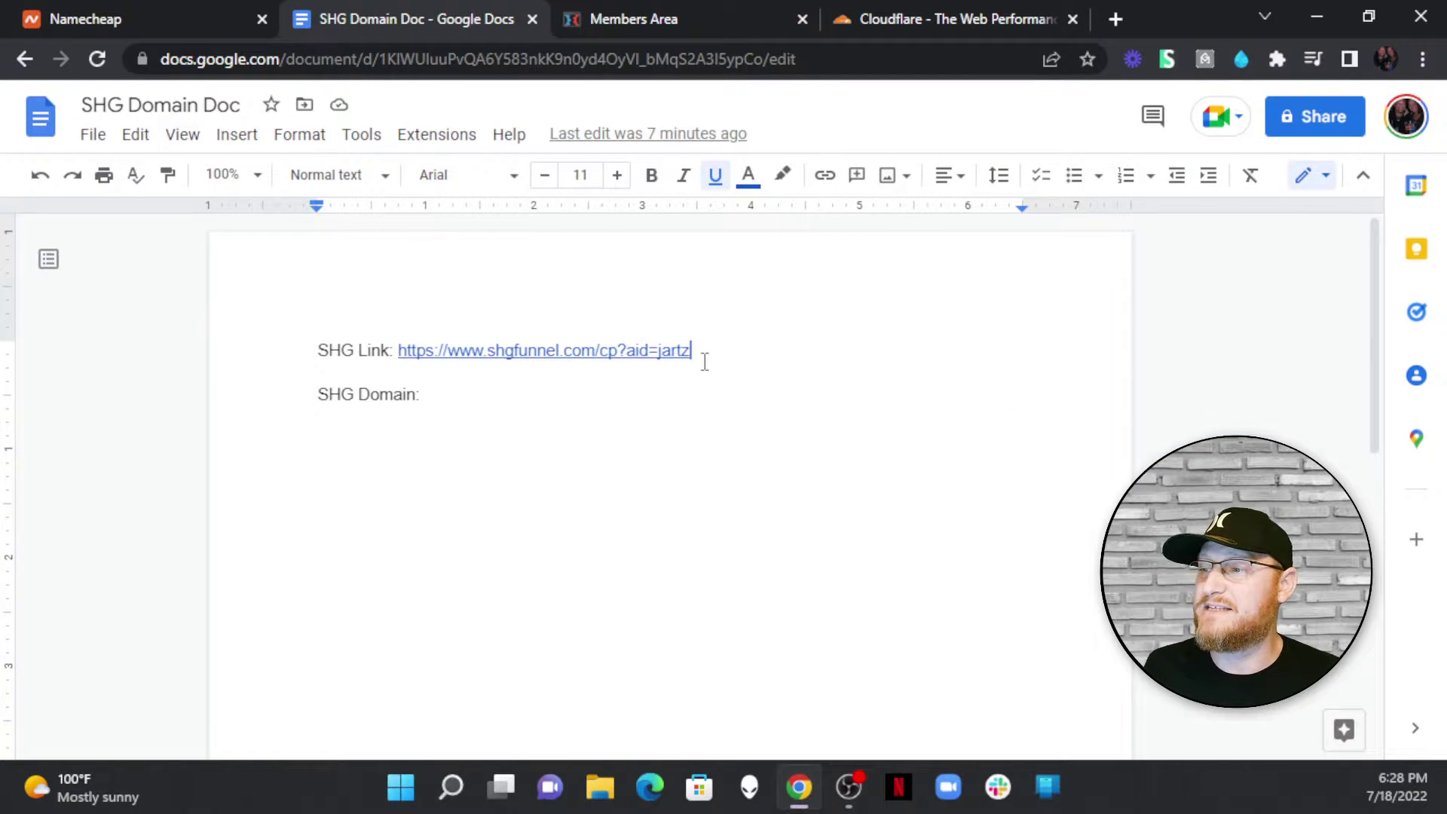
drag(703, 355, 407, 350)
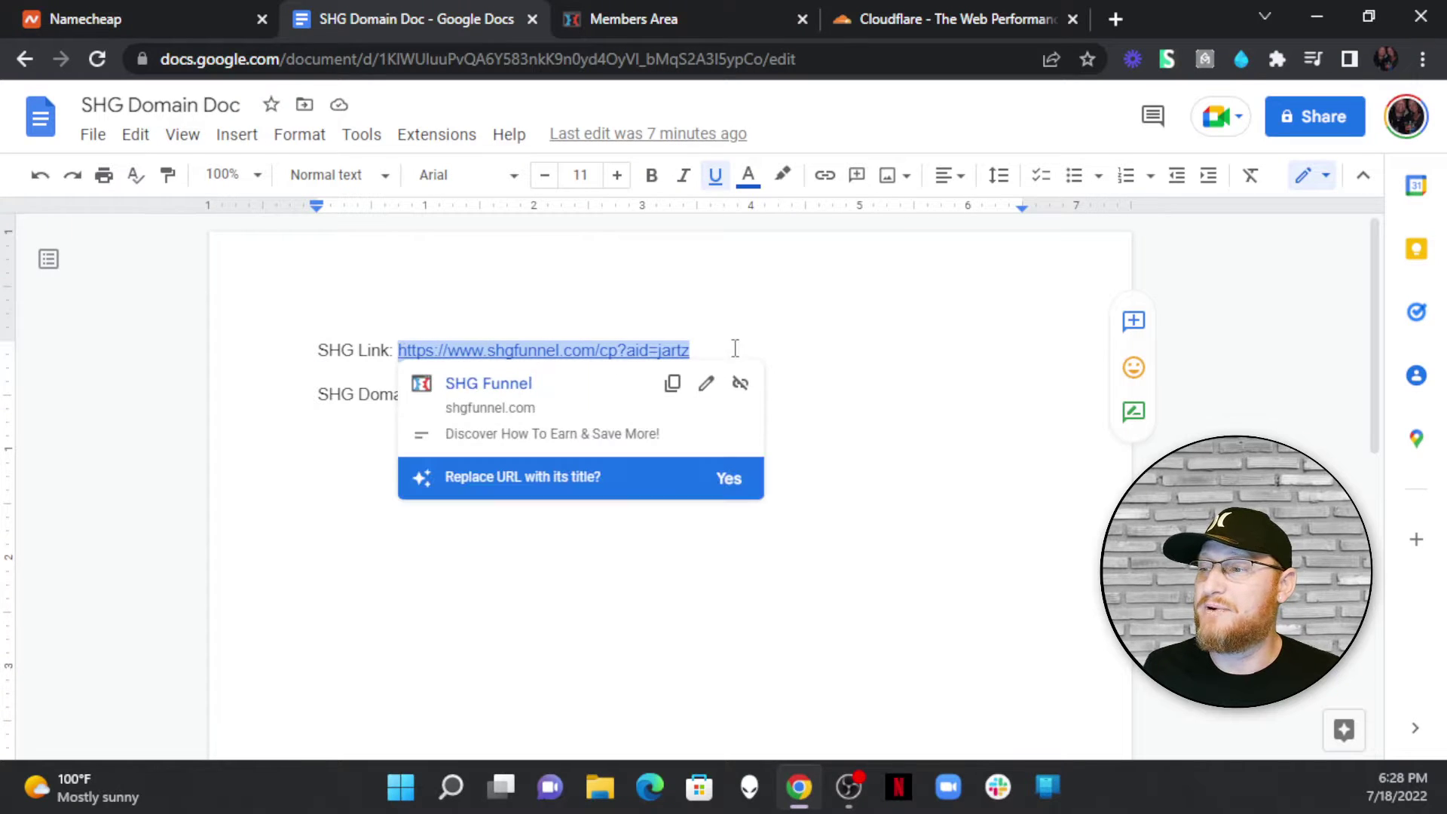
click(792, 332)
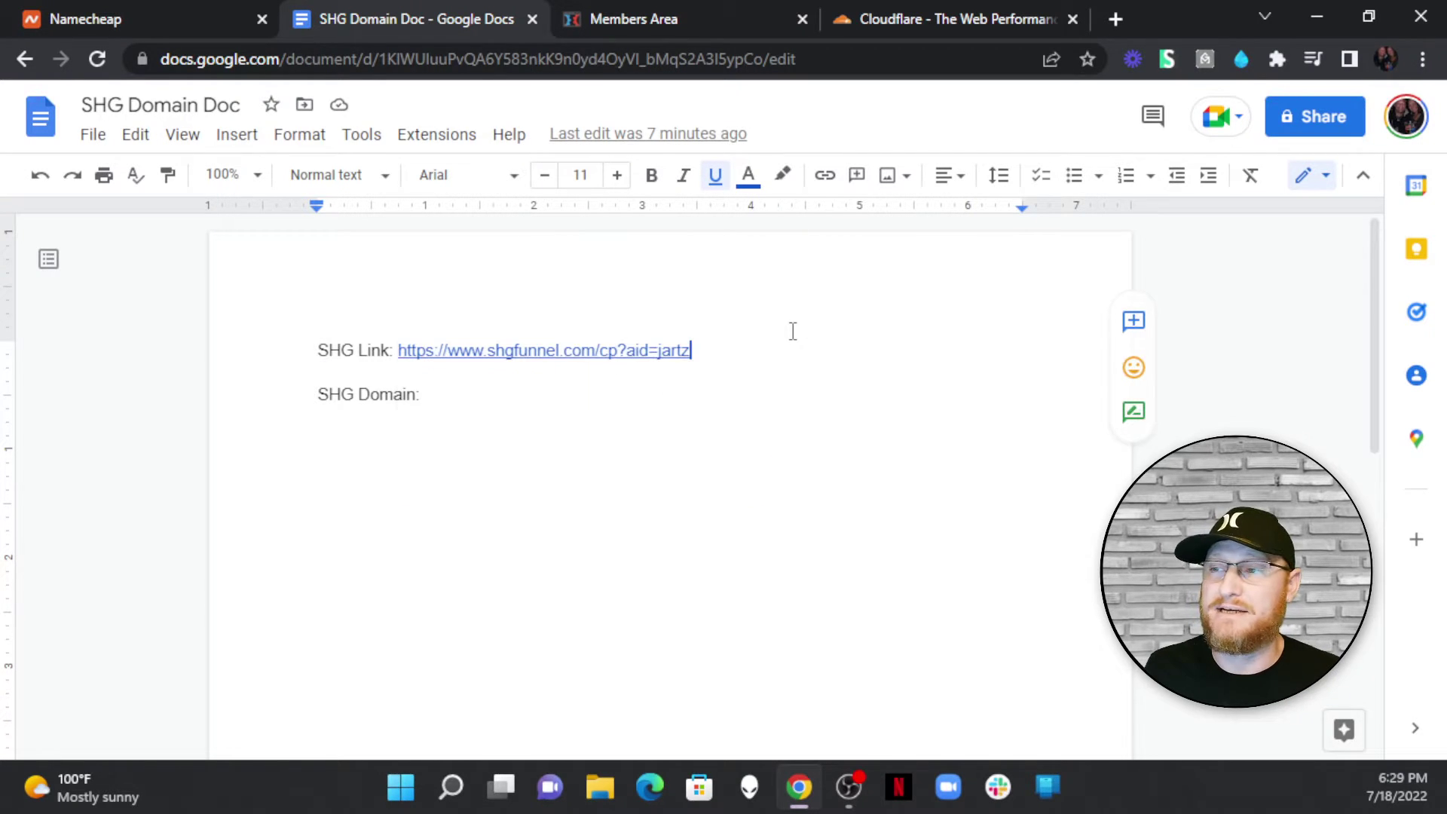
Step: Switch to Namecheap and add the domain my100dollarbiz.com to the cart
click(155, 12)
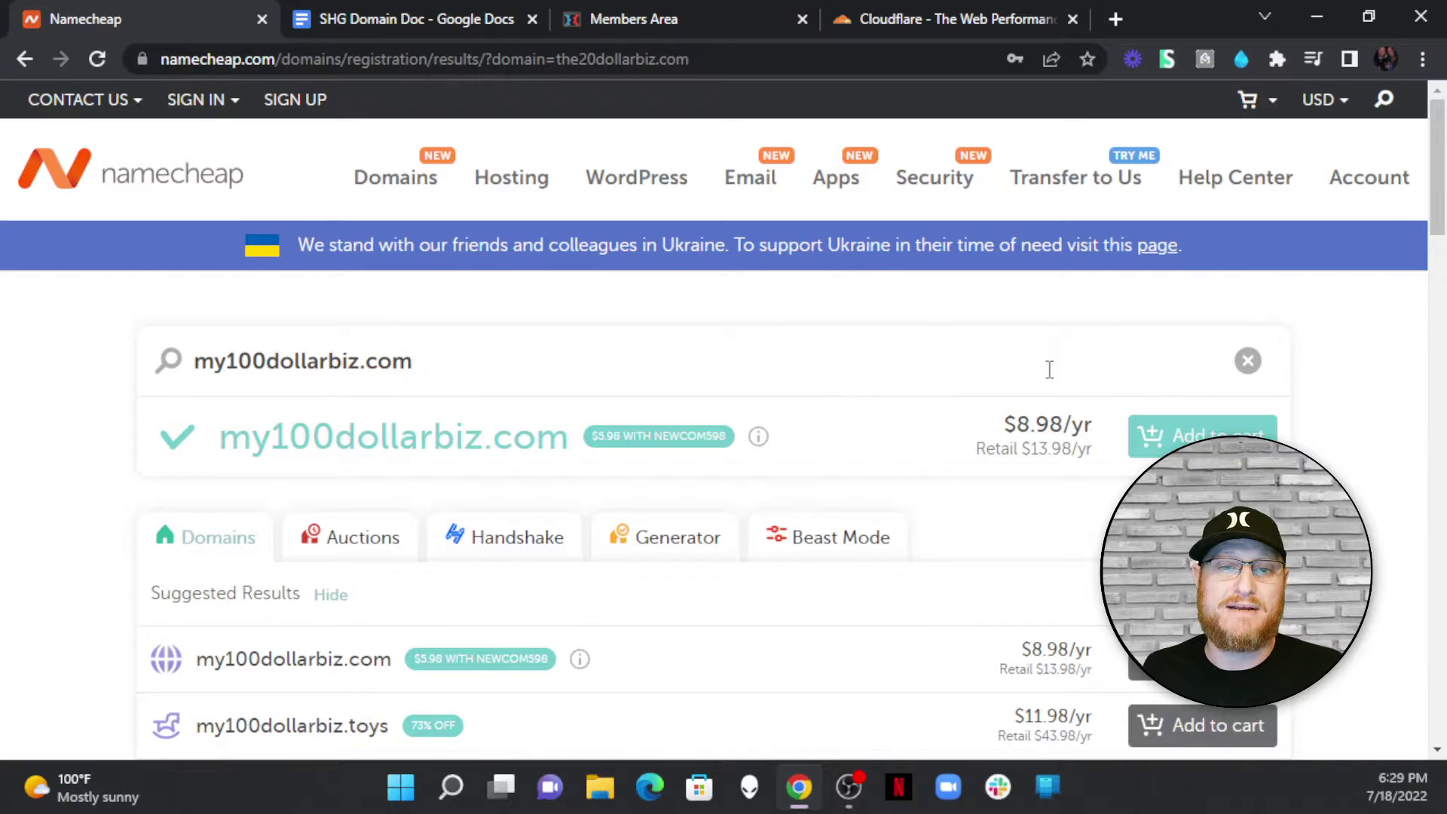
scroll(1070, 445, down, 1)
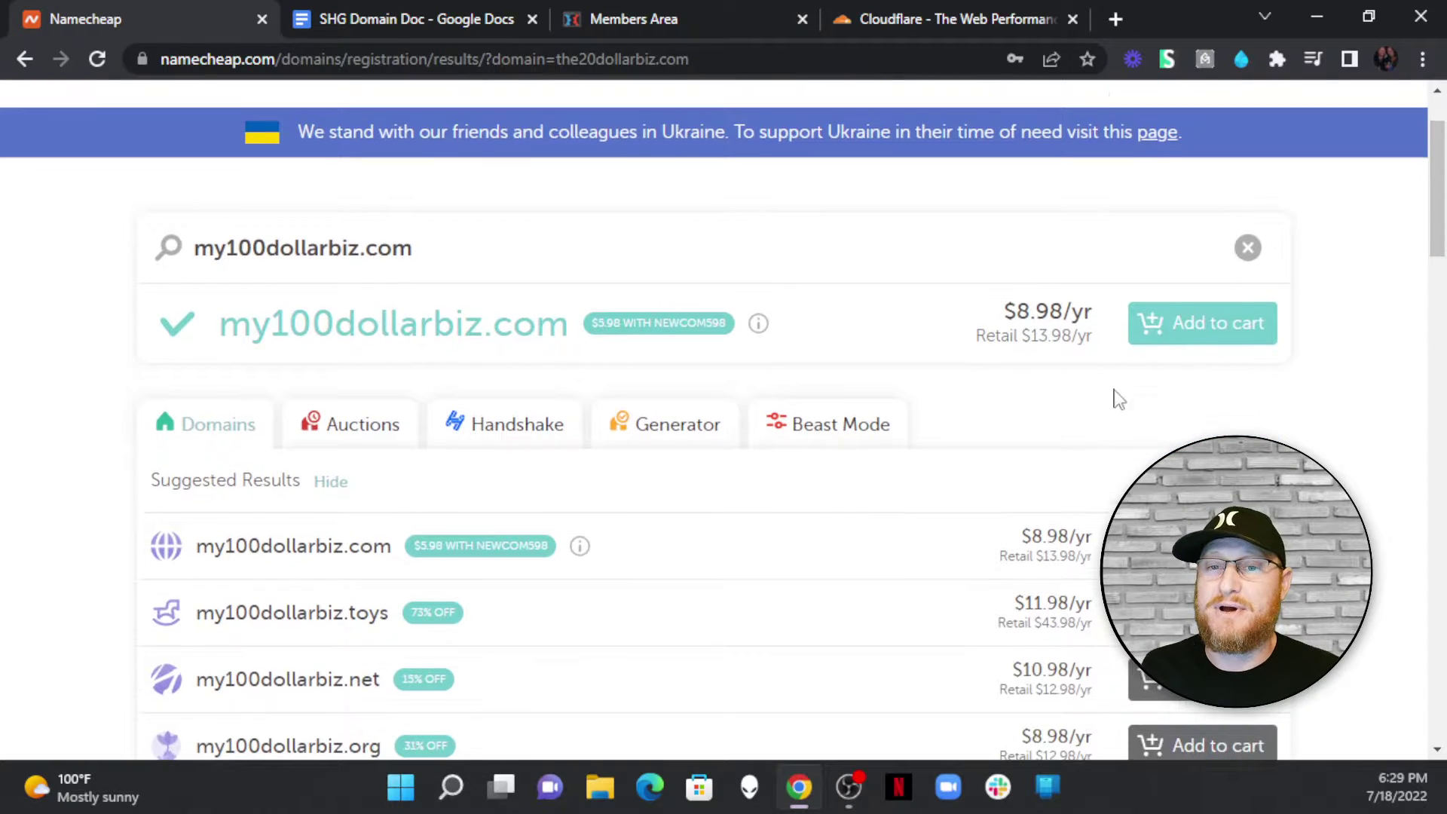
click(1204, 336)
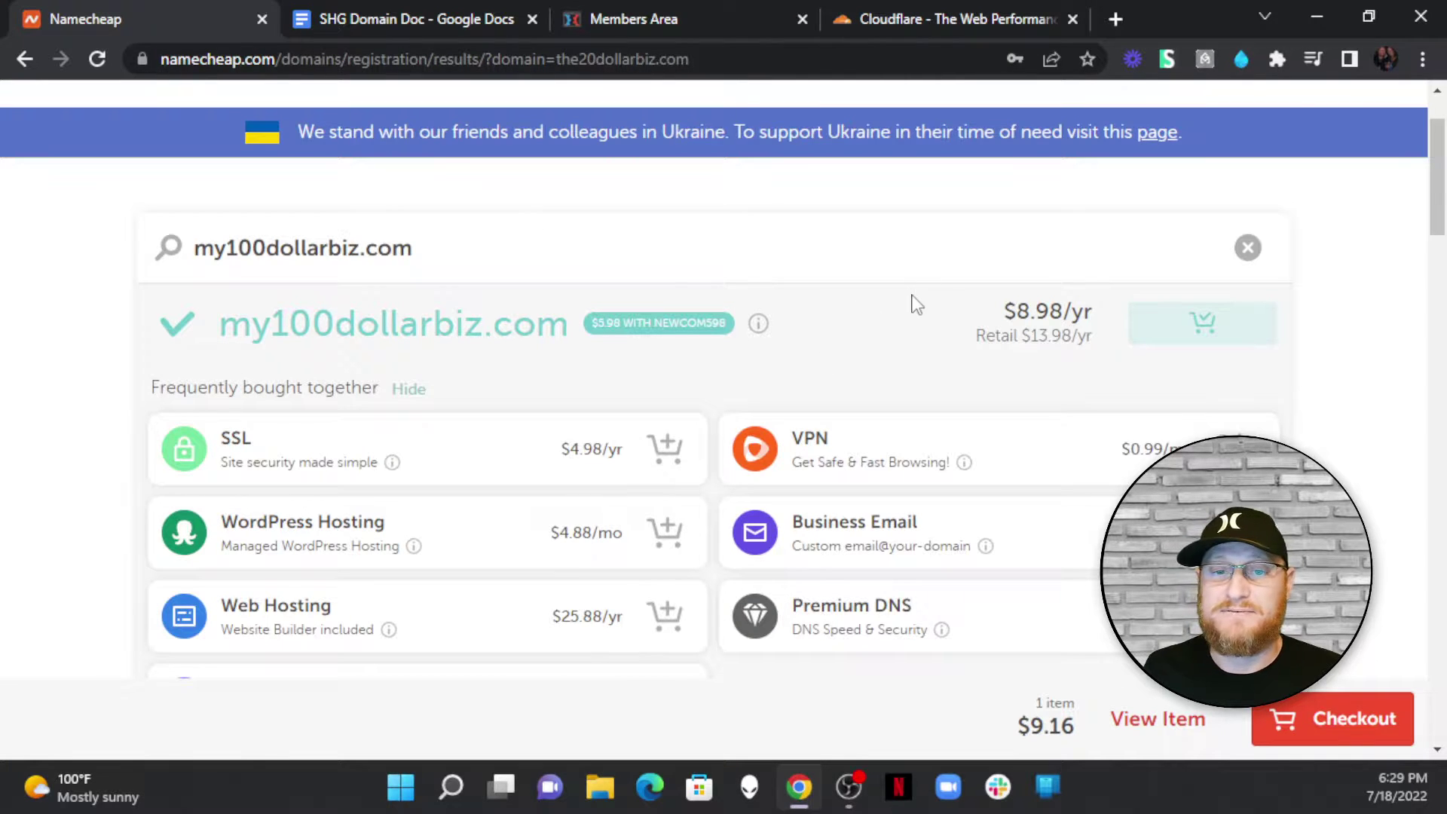
scroll(914, 306, down, 10)
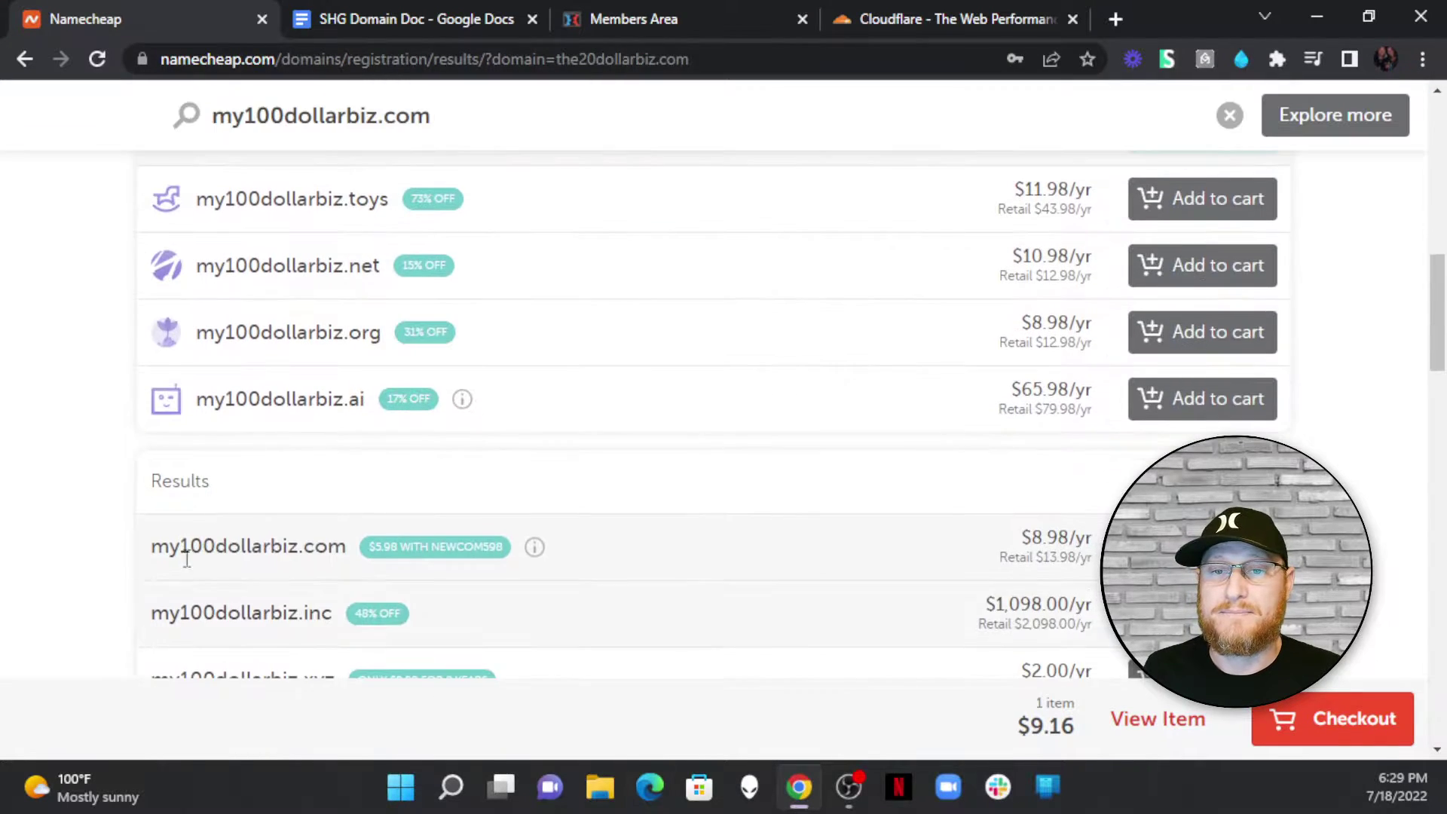
scroll(1116, 373, down, 5)
scroll(1116, 373, up, 20)
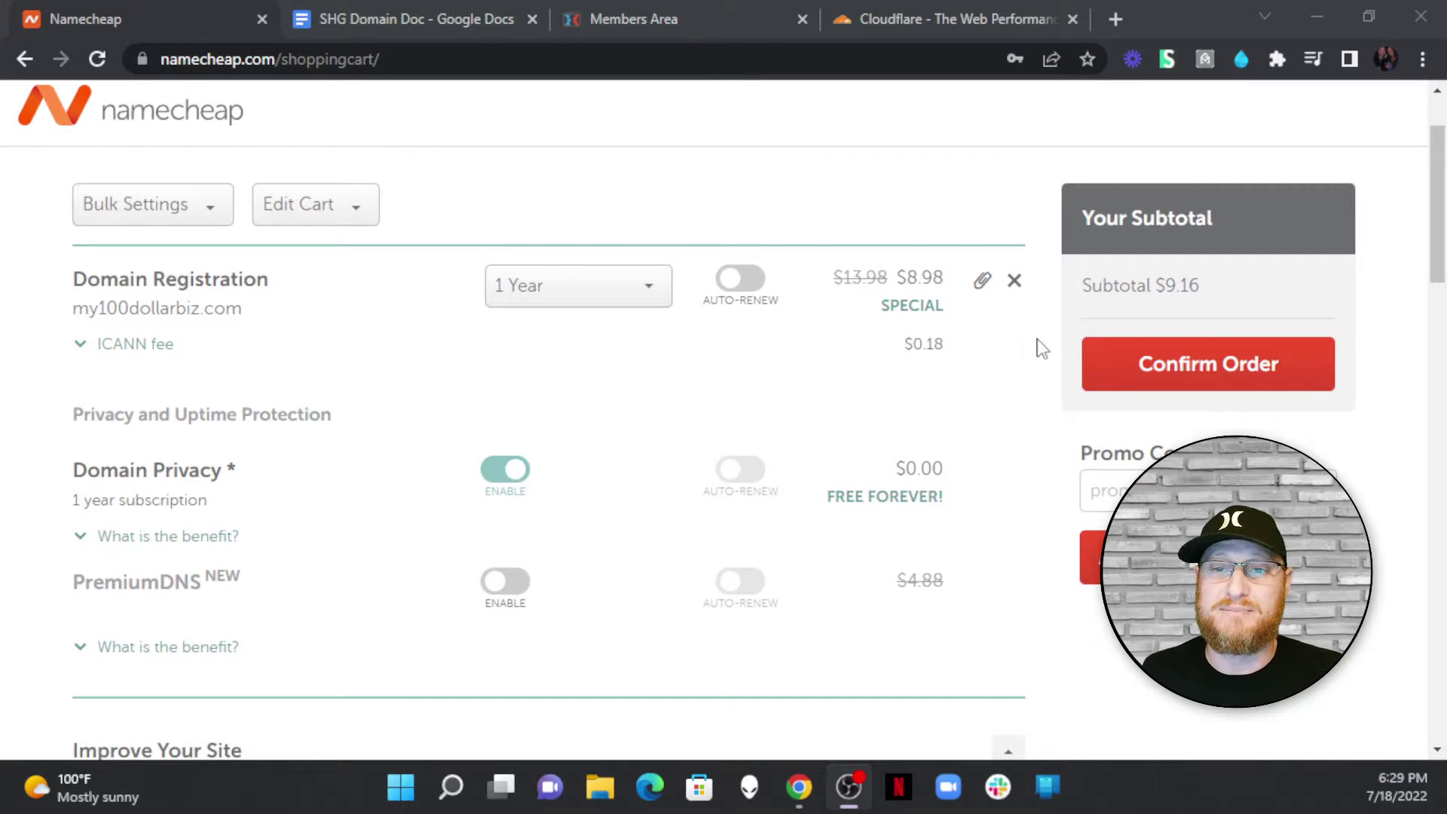
Step: Review the domain registration, privacy, promo code and add-on options in the Namecheap shopping cart
scroll(93, 315, down, 1)
scroll(301, 558, down, 5)
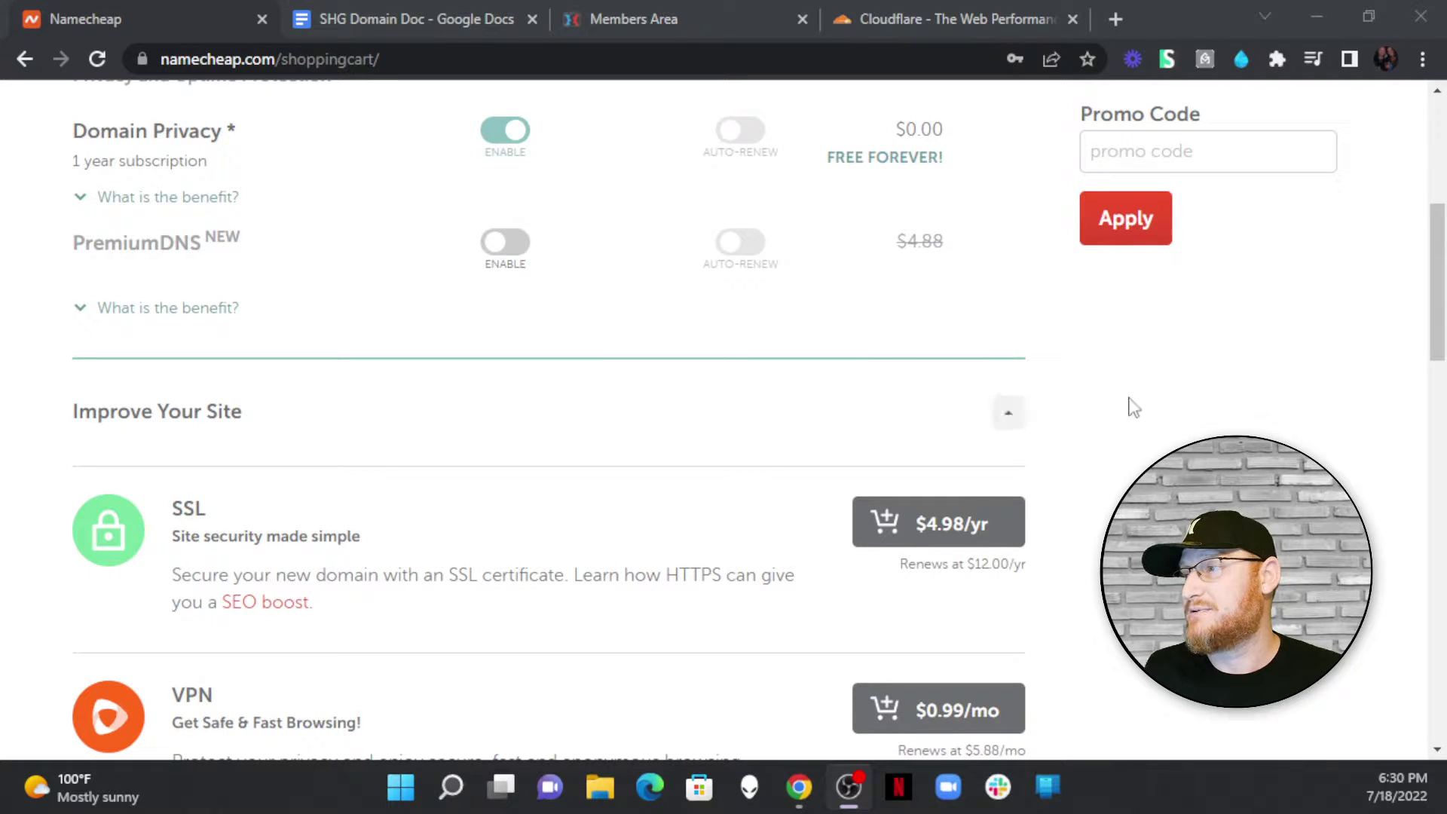
scroll(871, 354, up, 1)
scroll(872, 355, up, 5)
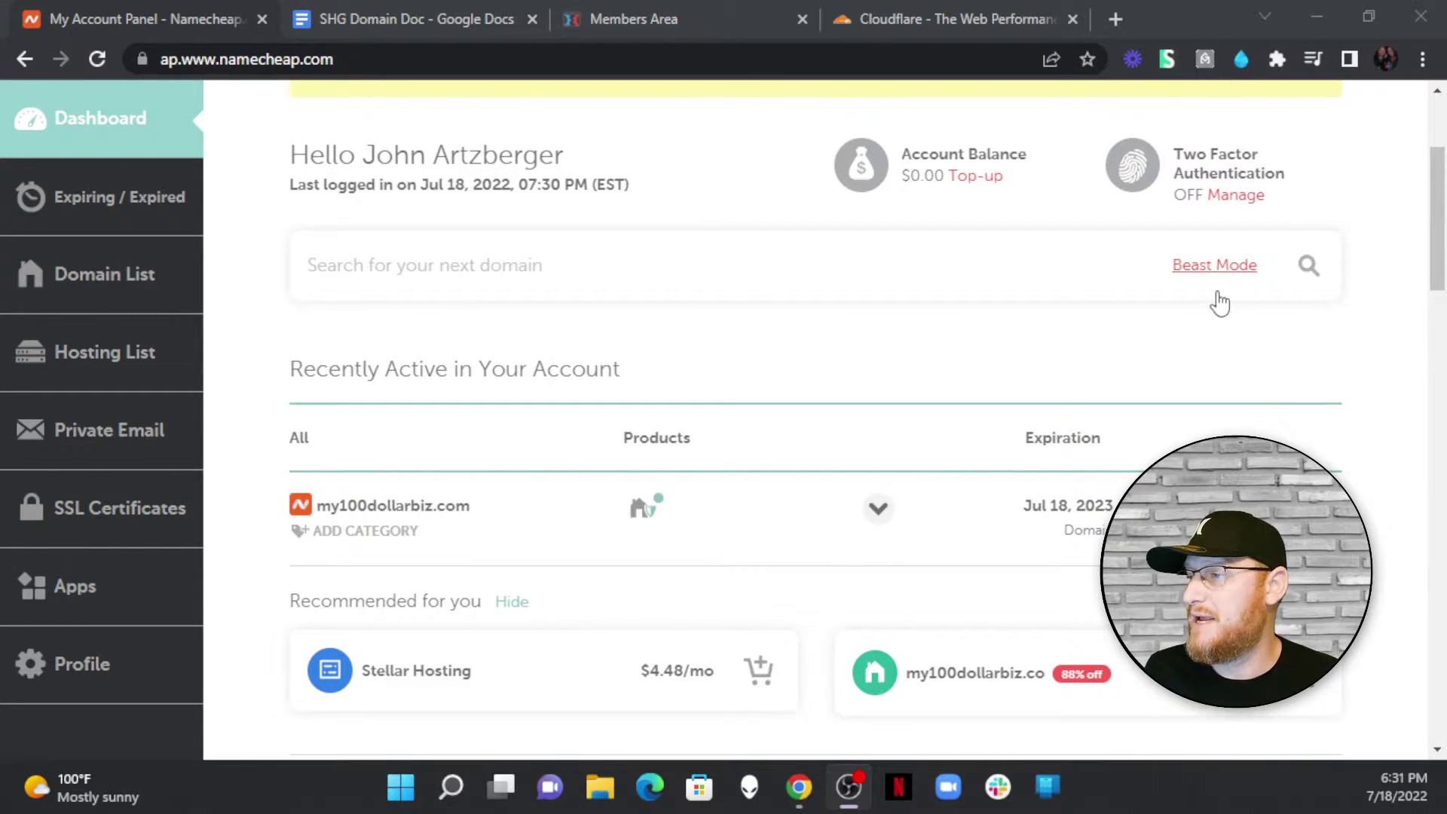
Step: Open the management page of my100dollarbiz.com and set its nameservers option to Custom DNS
drag(1434, 237, 1434, 260)
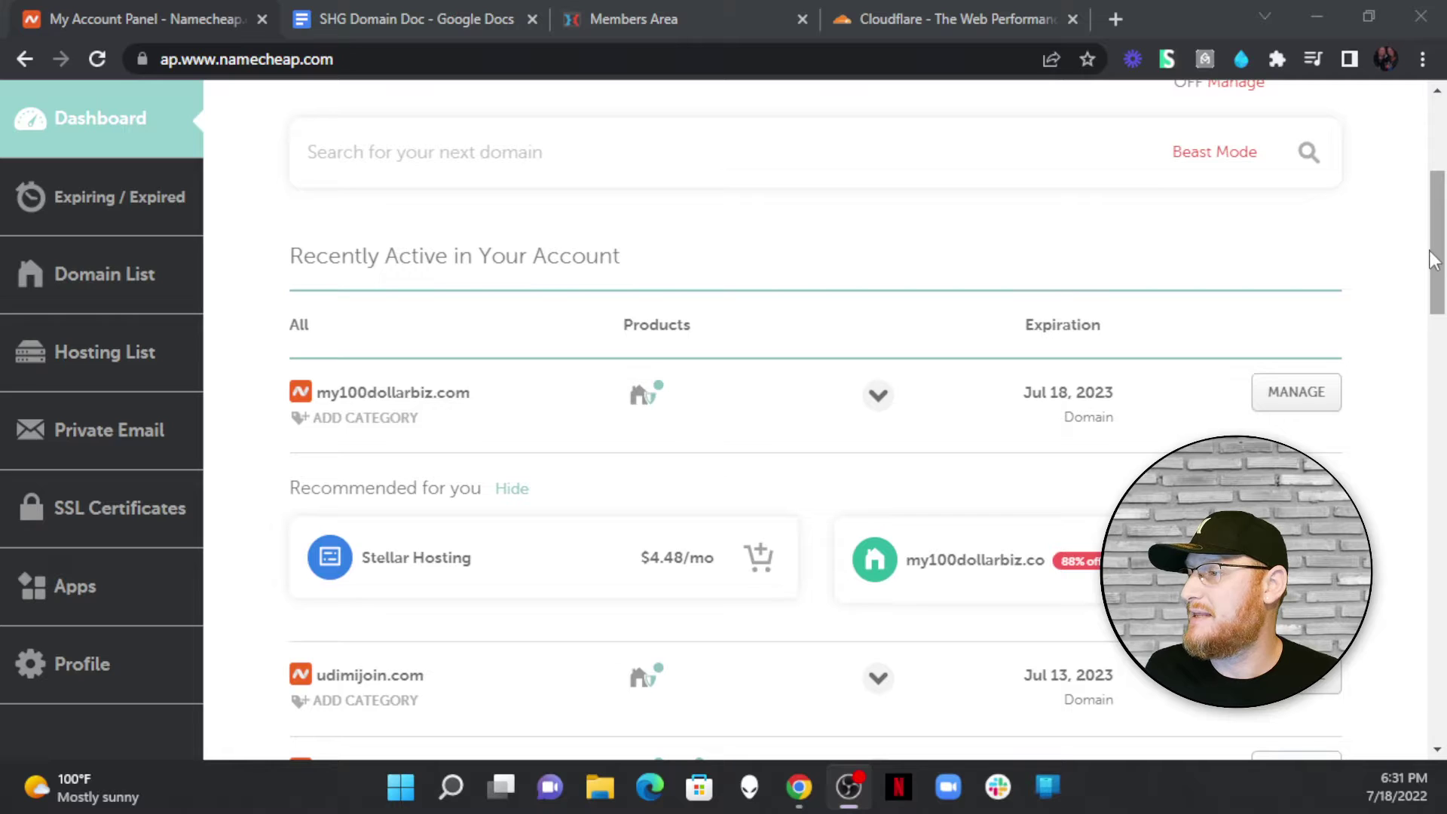
click(1308, 403)
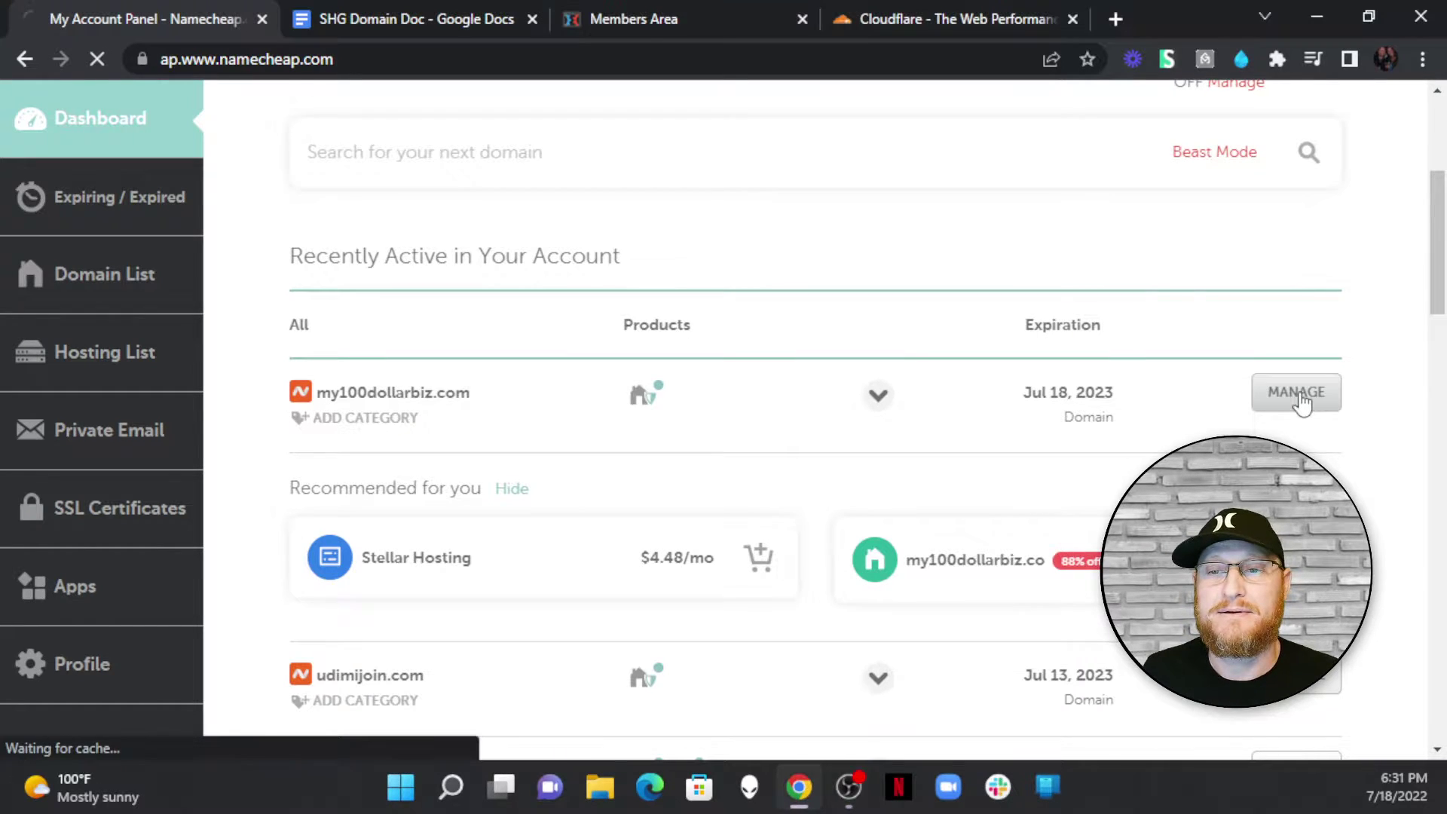
scroll(1047, 342, down, 5)
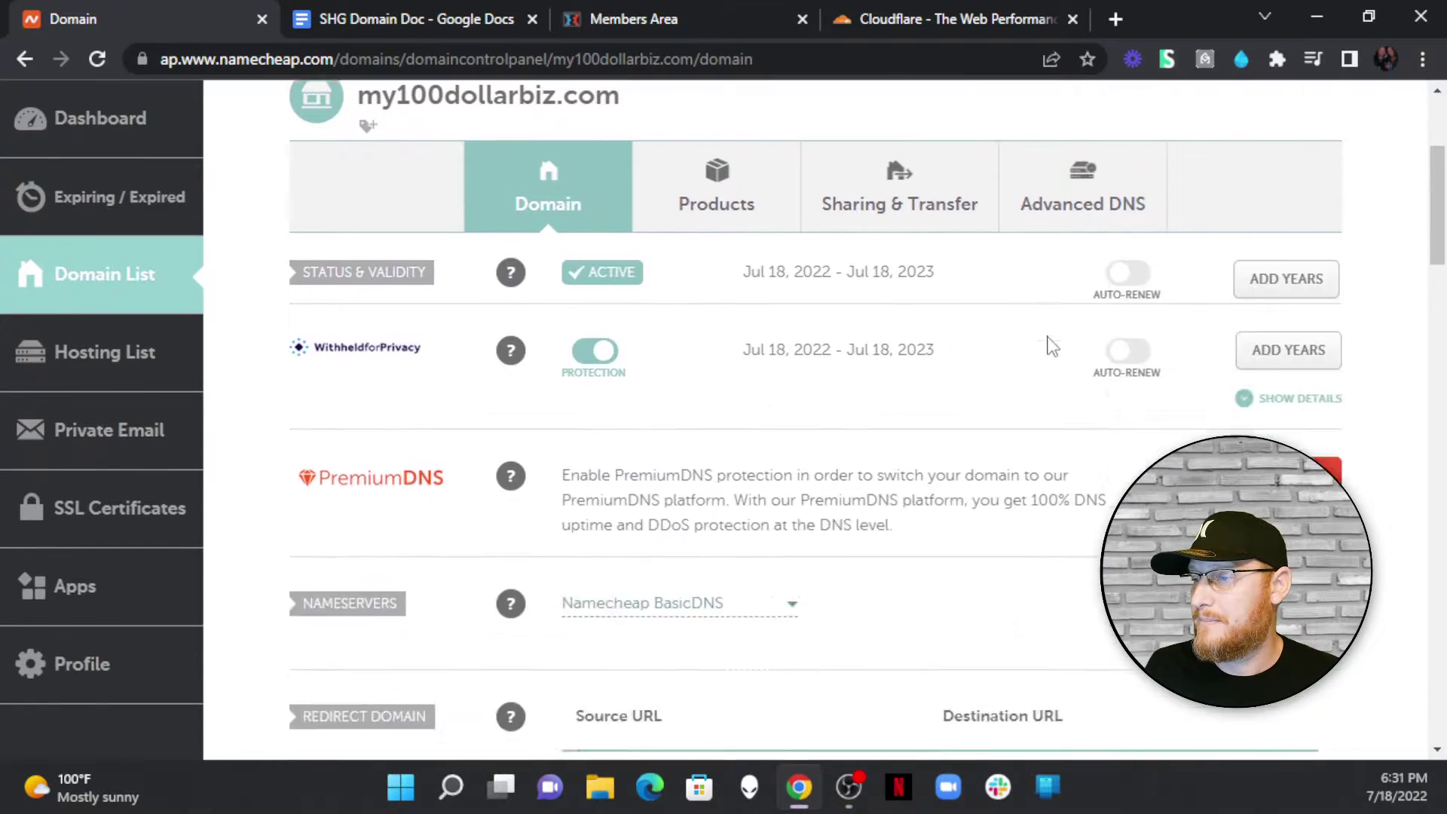
scroll(1002, 315, down, 2)
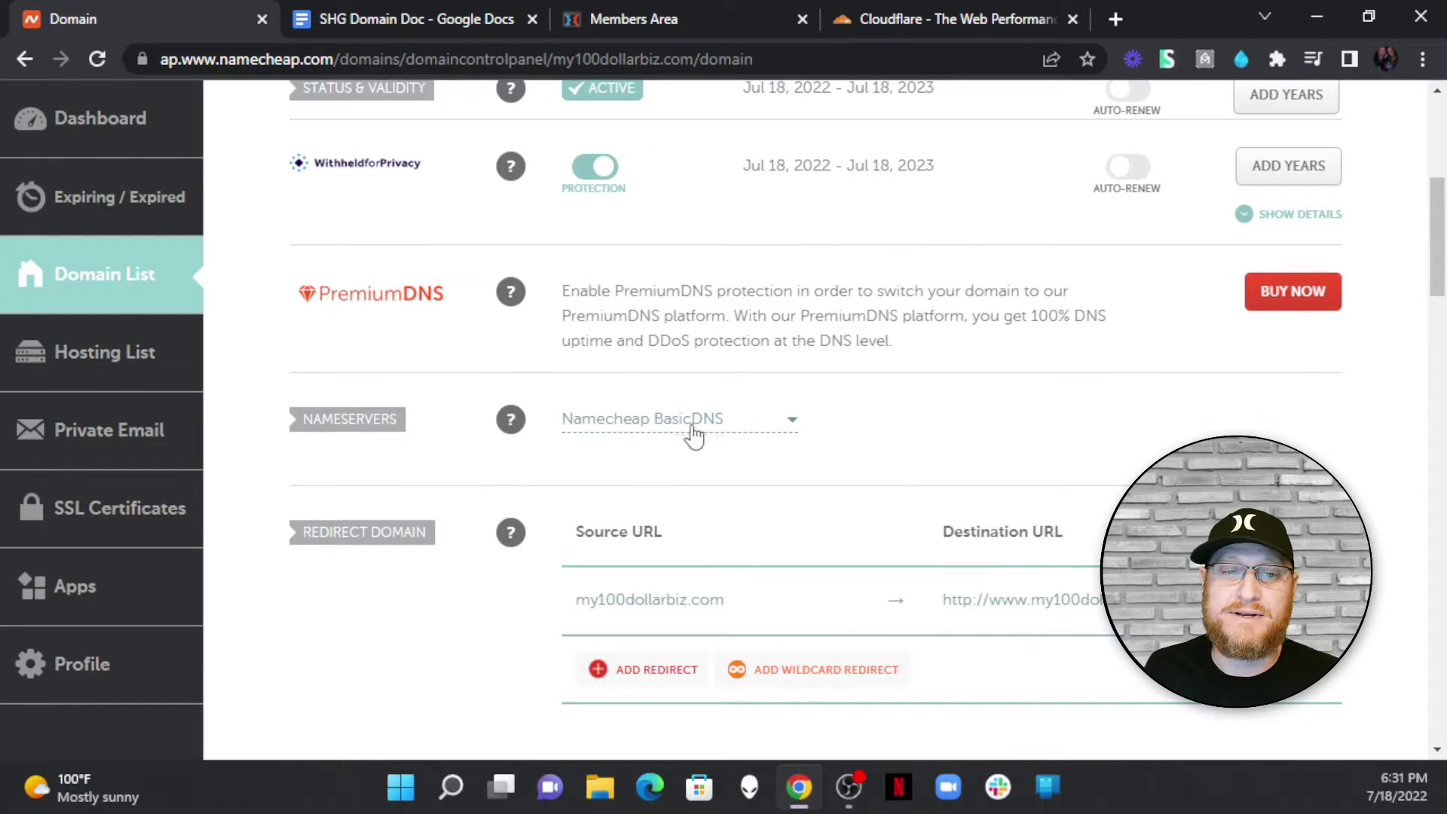
click(792, 429)
click(693, 557)
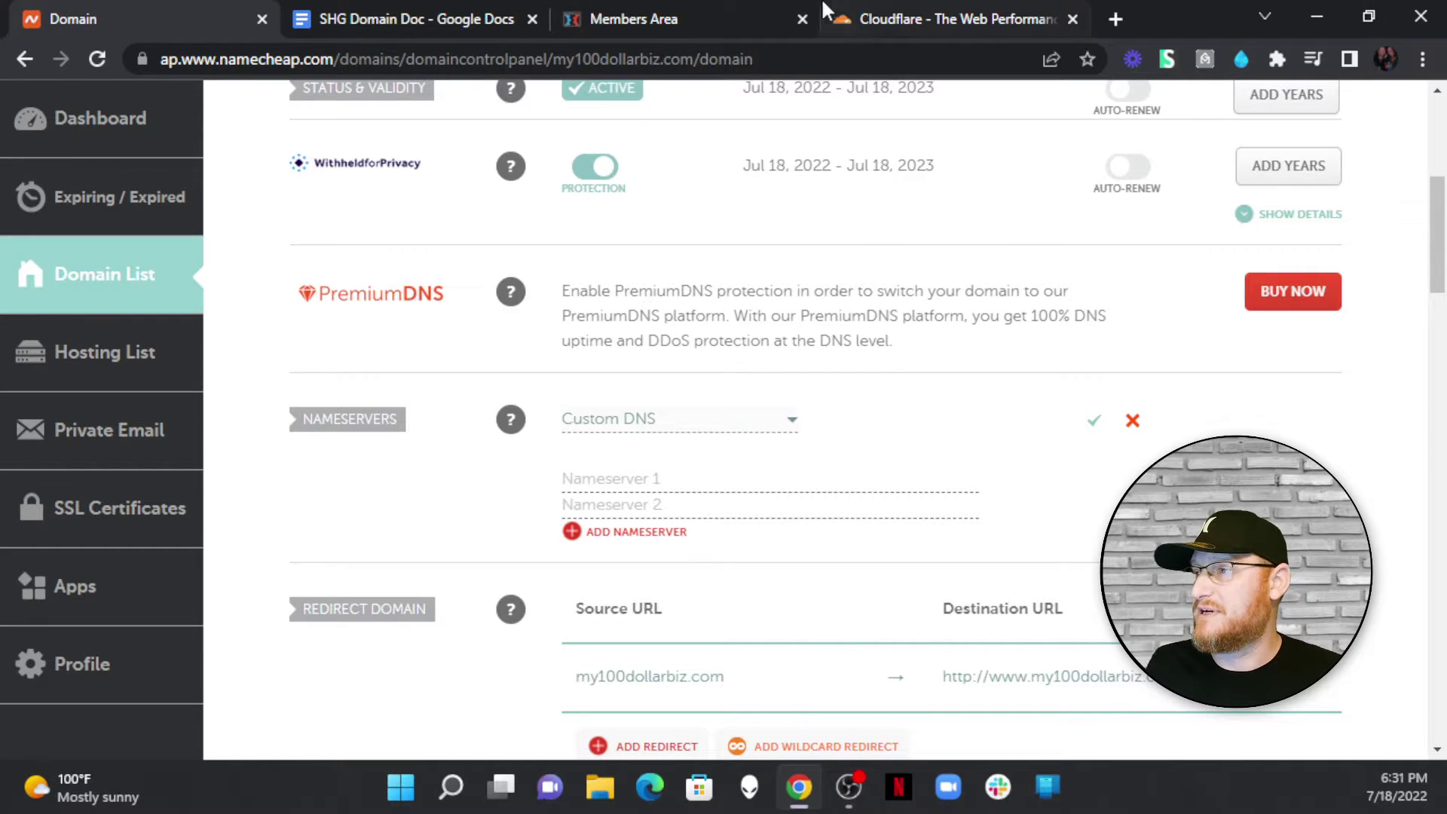
Step: Switch to Cloudflare and log in to the account with the saved credentials
click(948, 9)
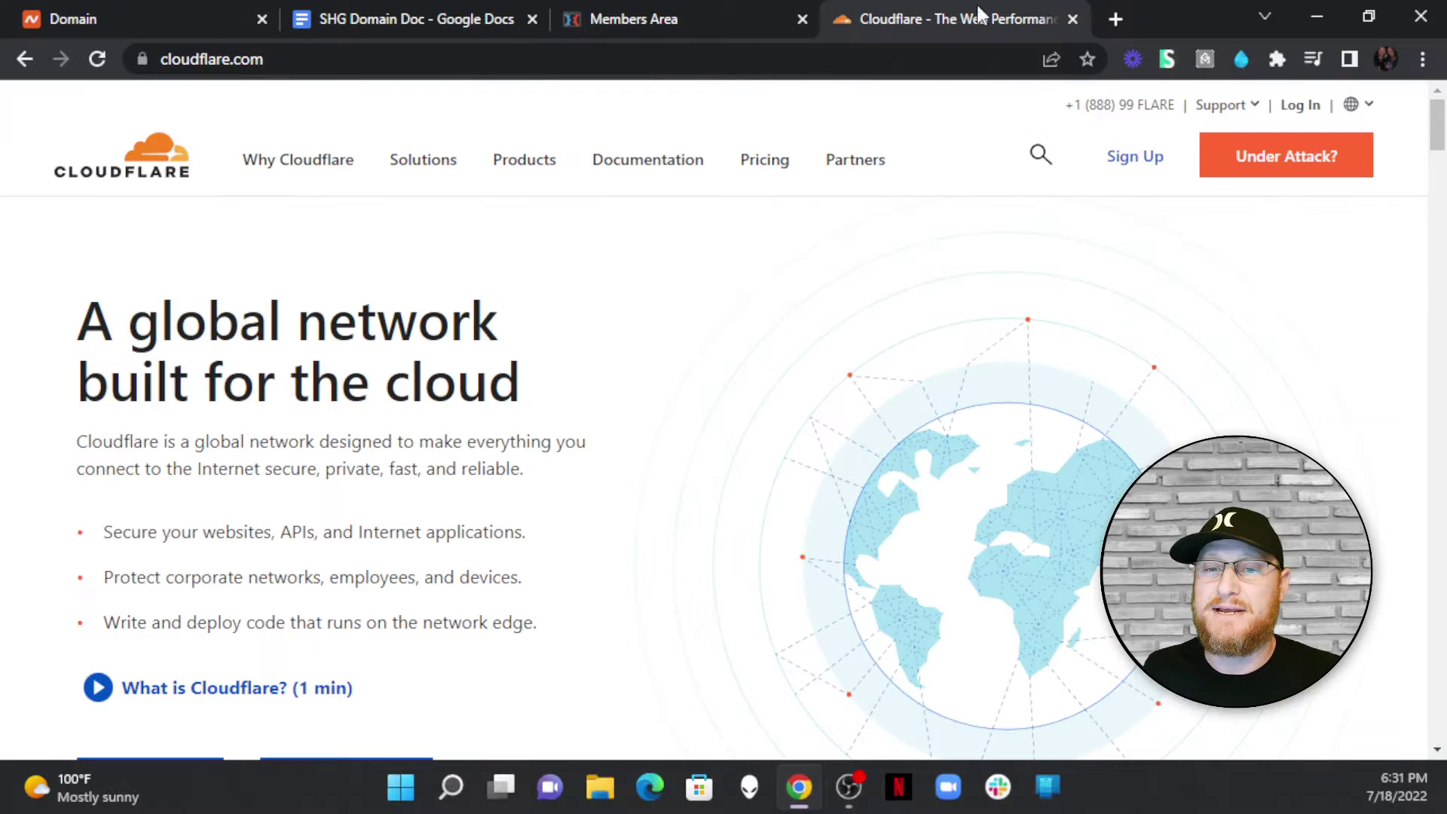
click(1301, 106)
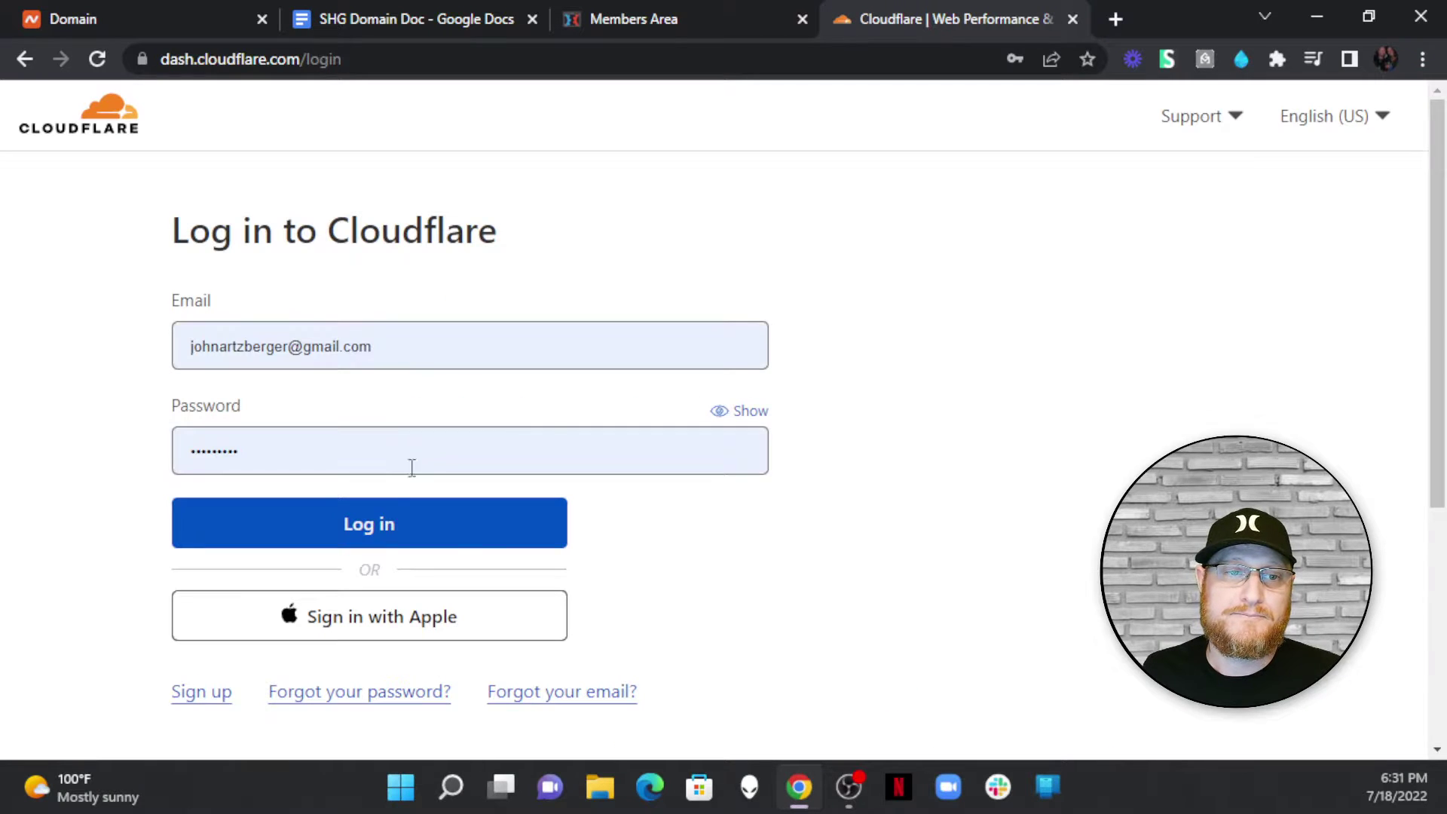
click(414, 511)
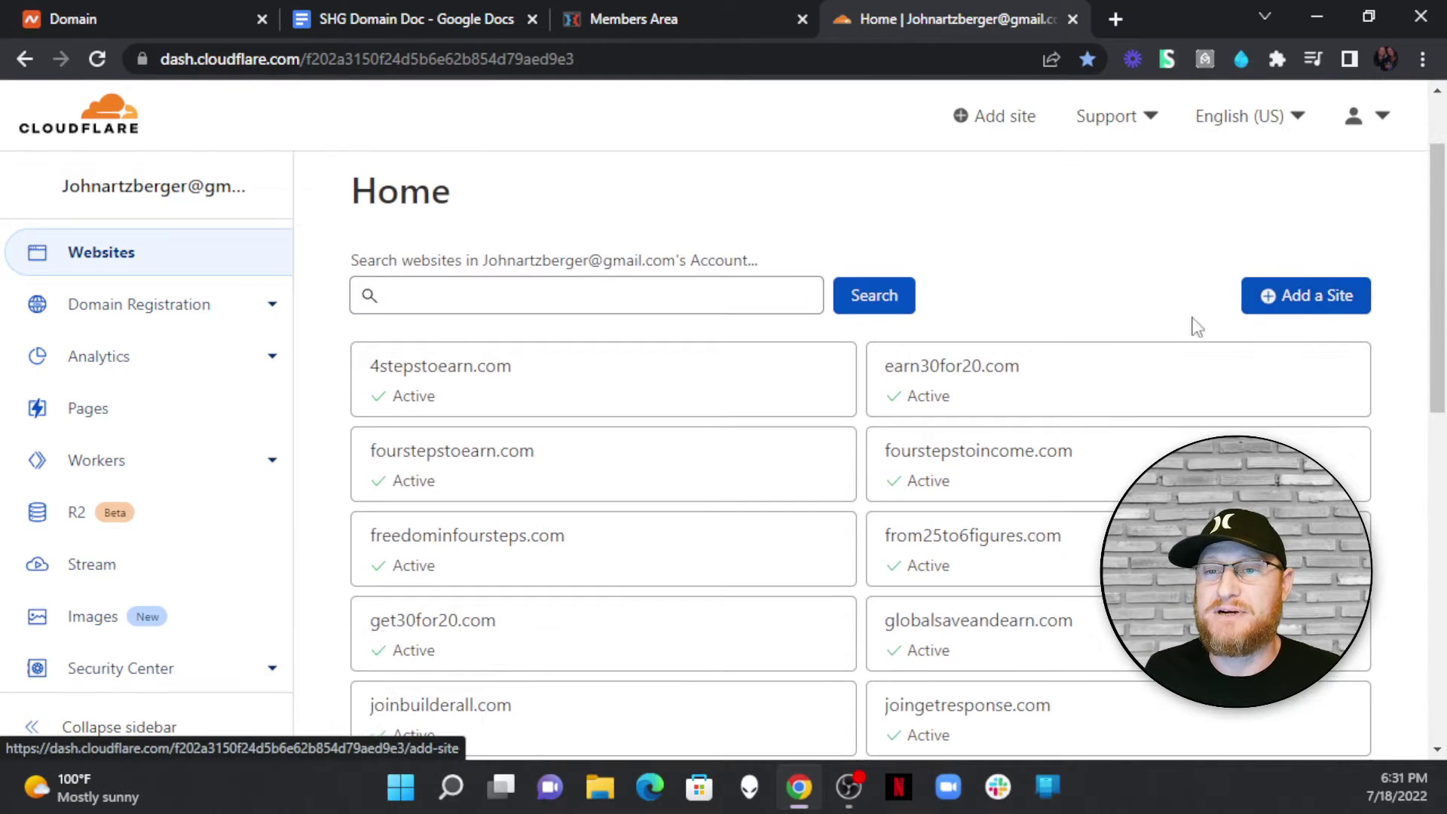
Step: Open Cloudflare's form for adding a site, and copy the domain name my100dollarbiz.com from its Namecheap details page
click(1324, 305)
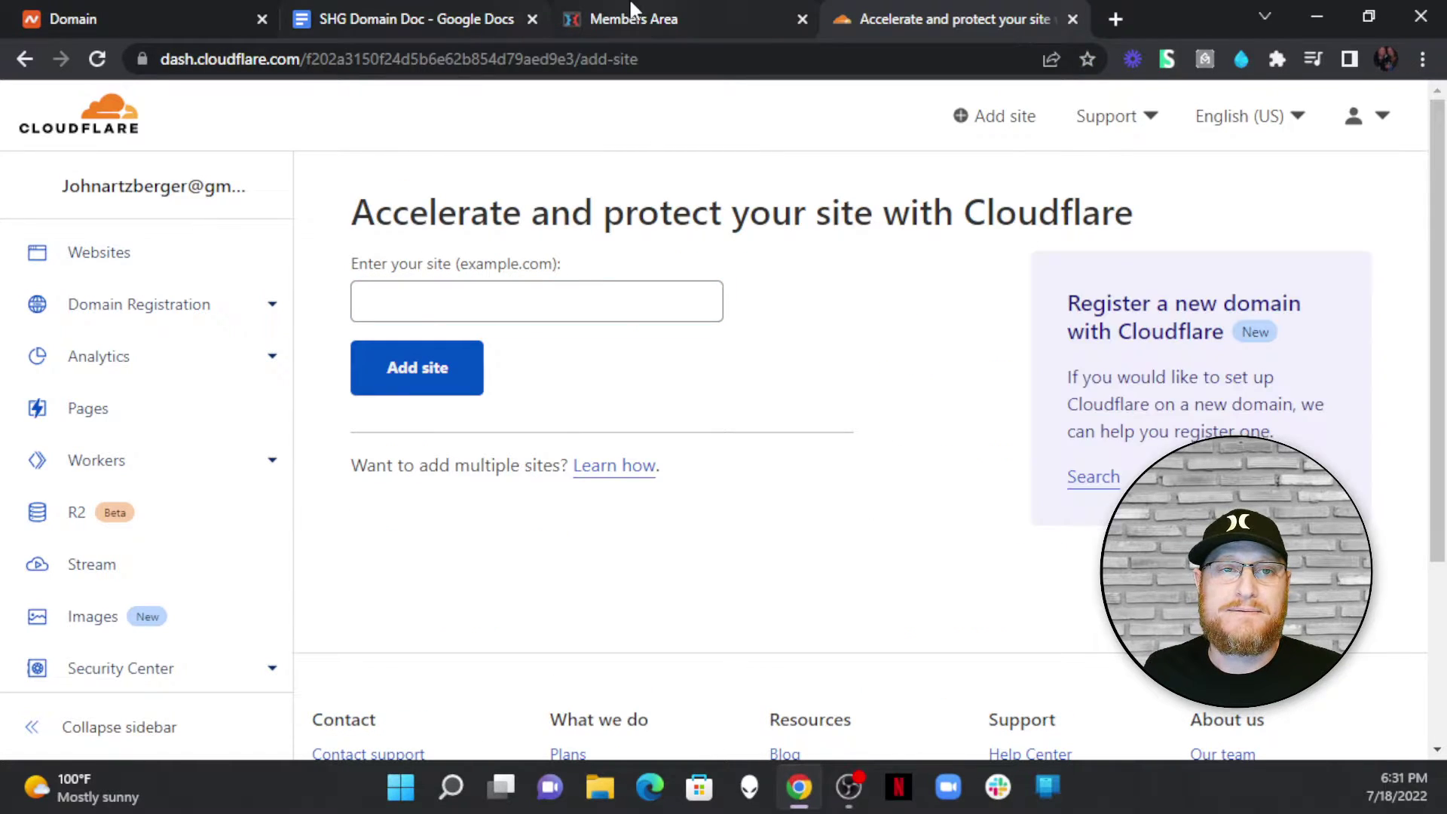
click(193, 16)
scroll(652, 337, up, 6)
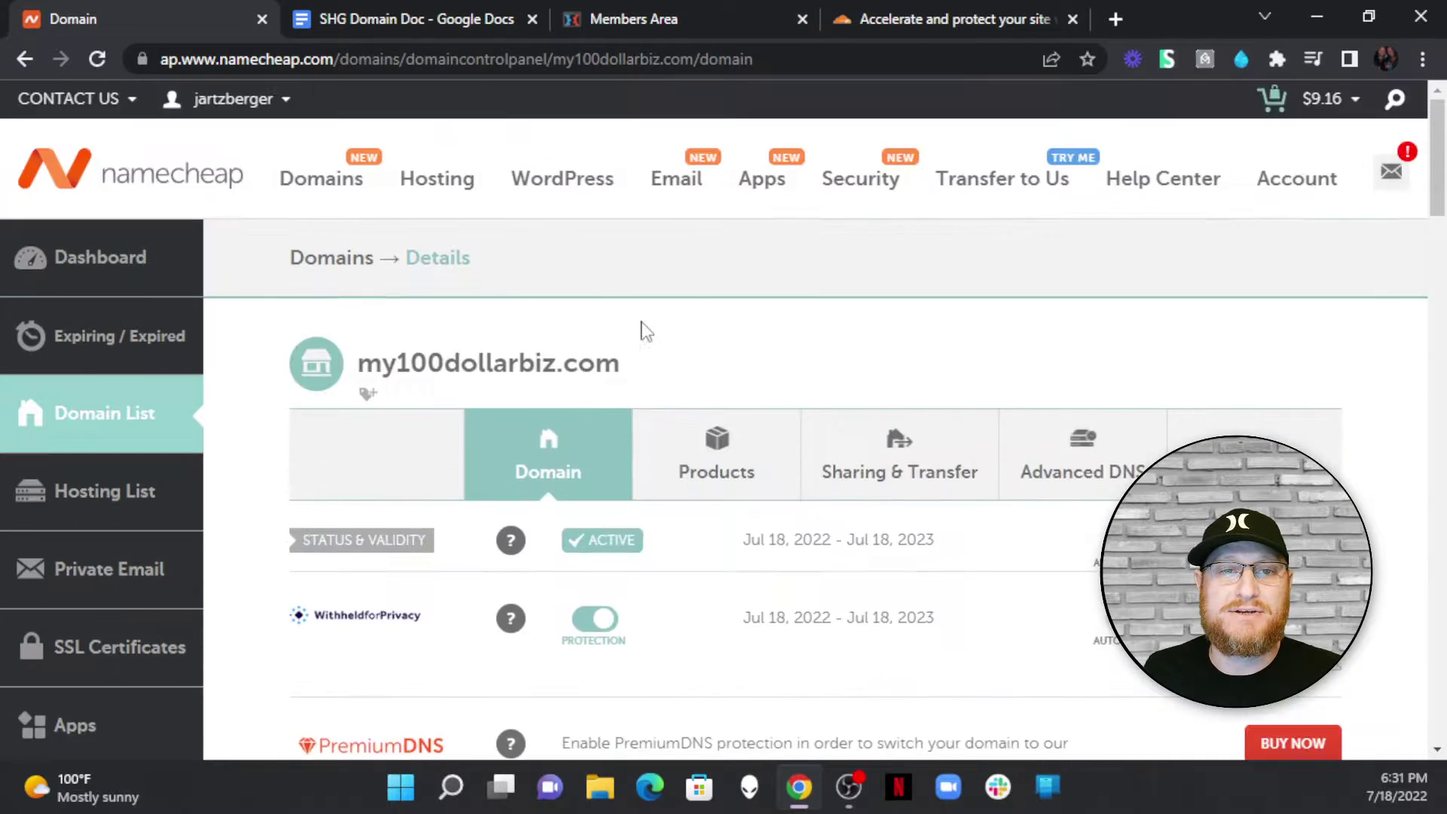
drag(360, 363, 643, 377)
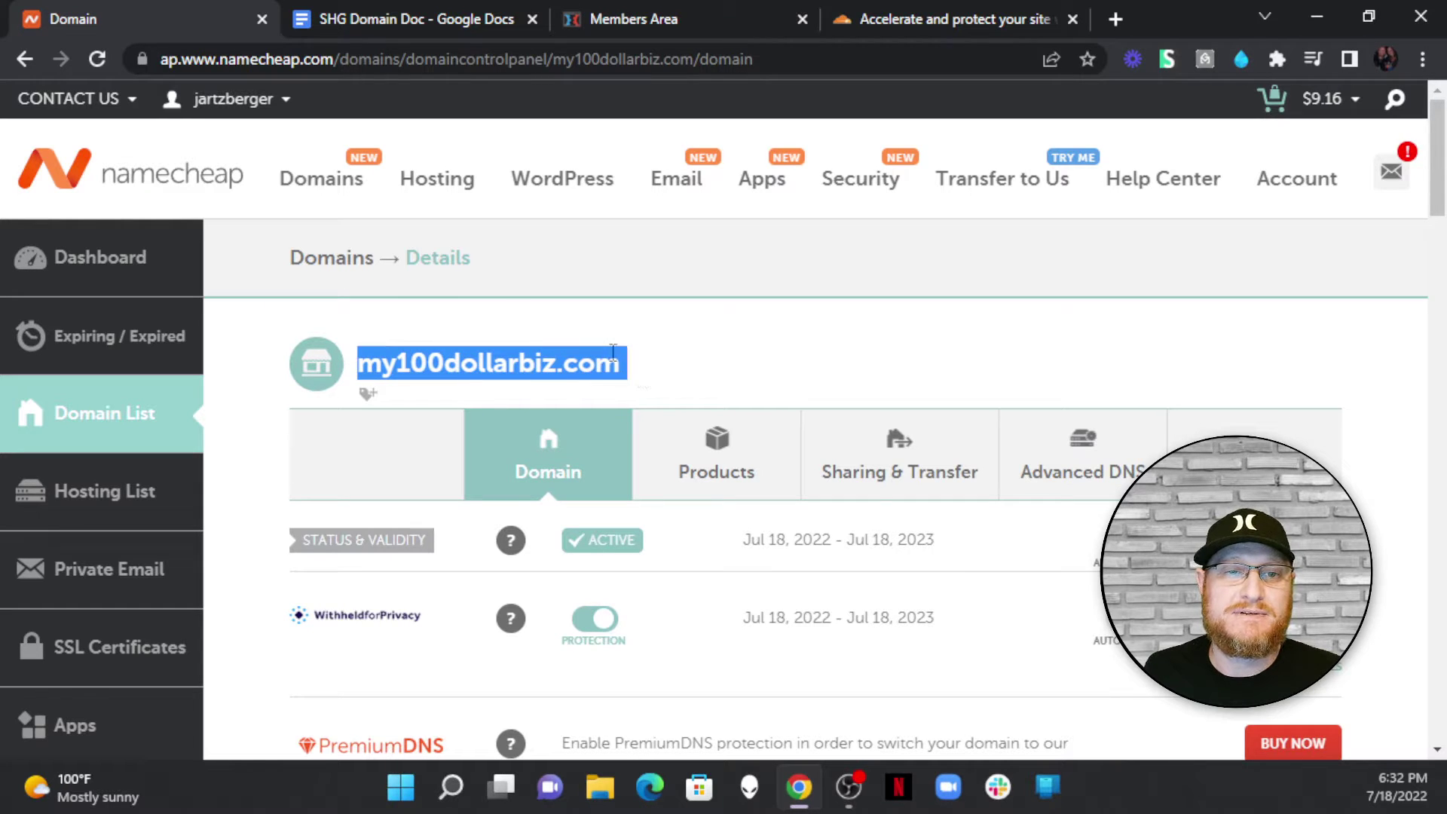
right_click(613, 352)
click(687, 372)
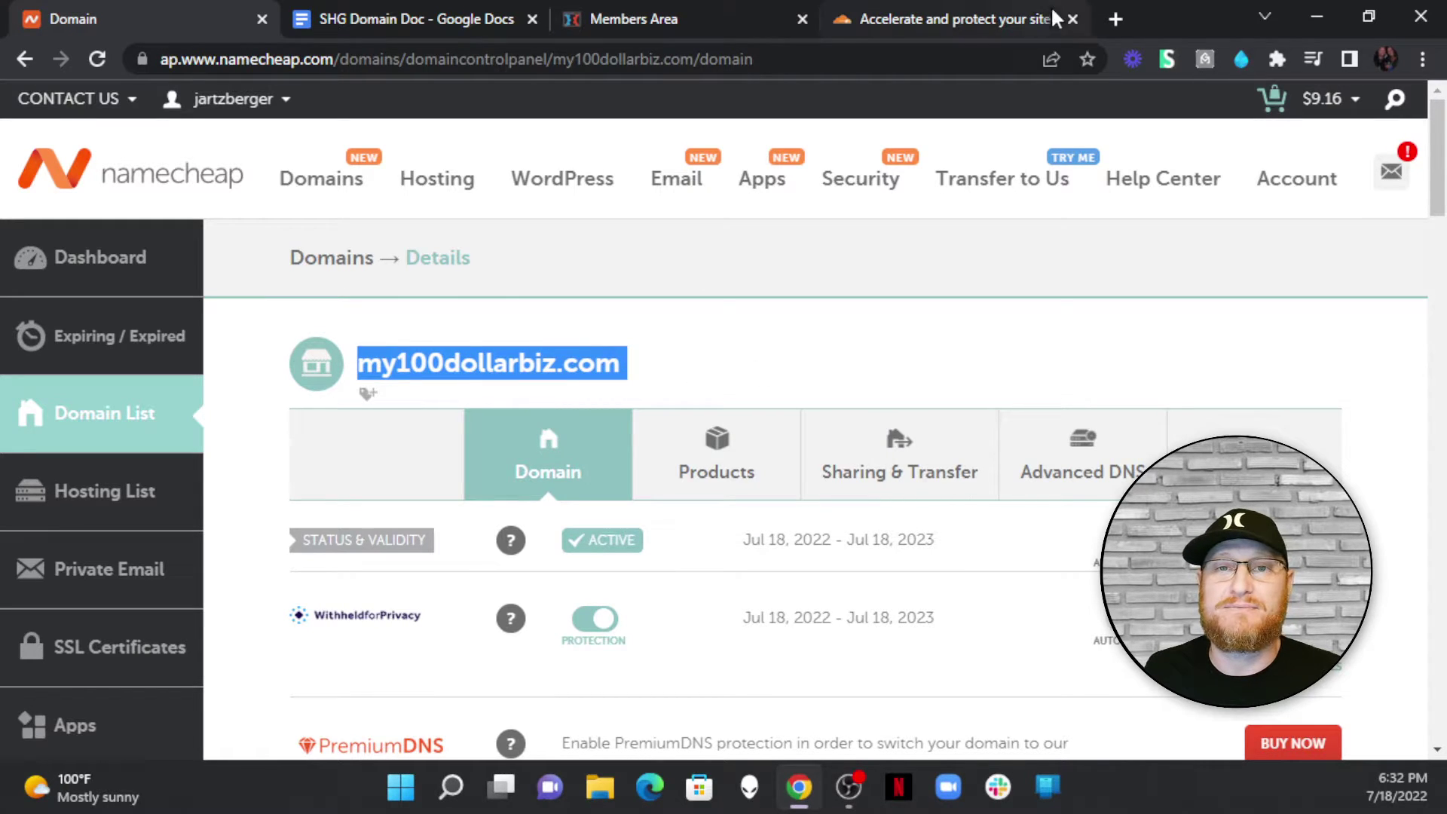
Step: Add my100dollarbiz.com as a new site in Cloudflare using the copied domain name
click(1017, 12)
click(529, 301)
right_click(530, 301)
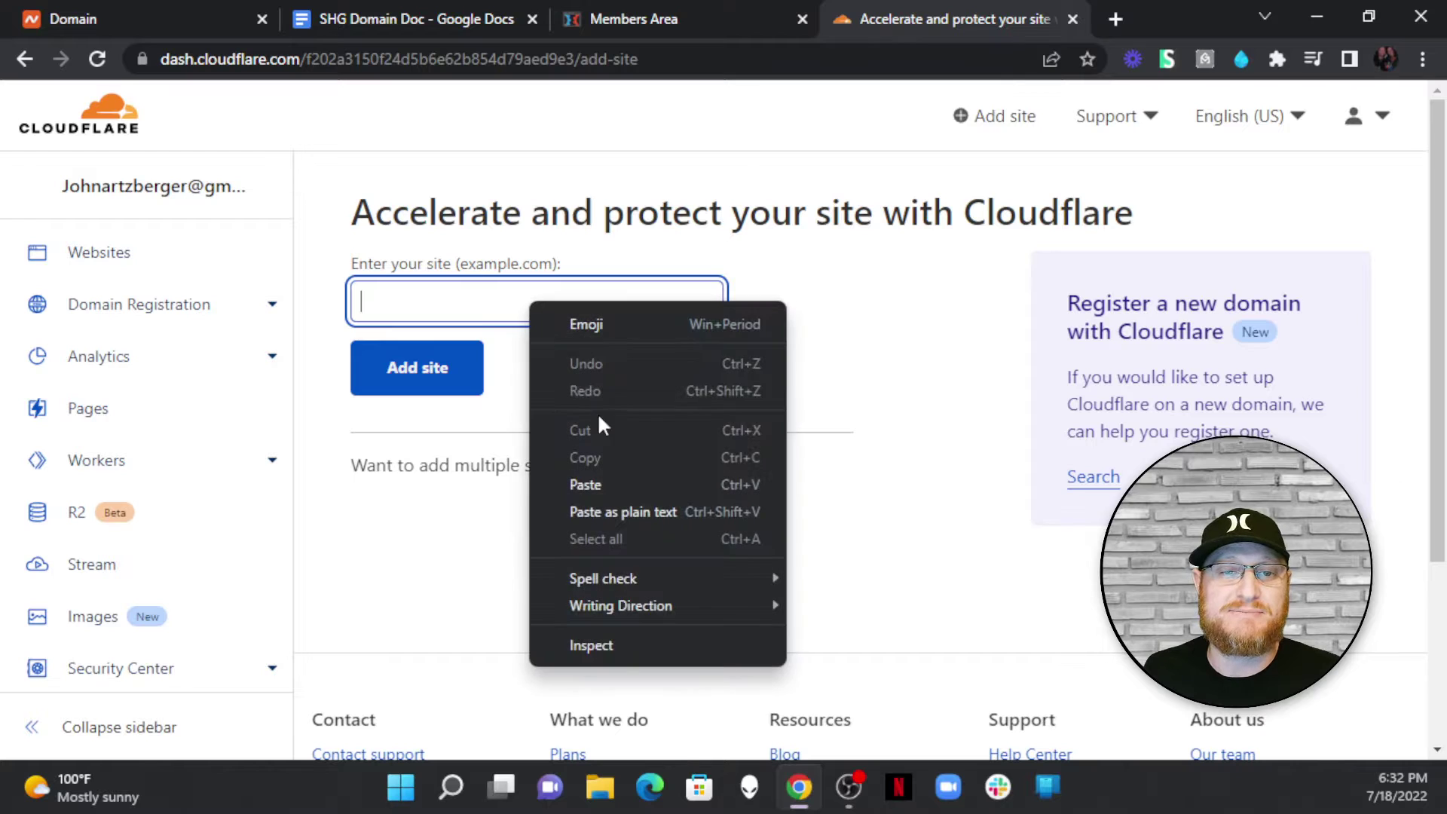
click(602, 483)
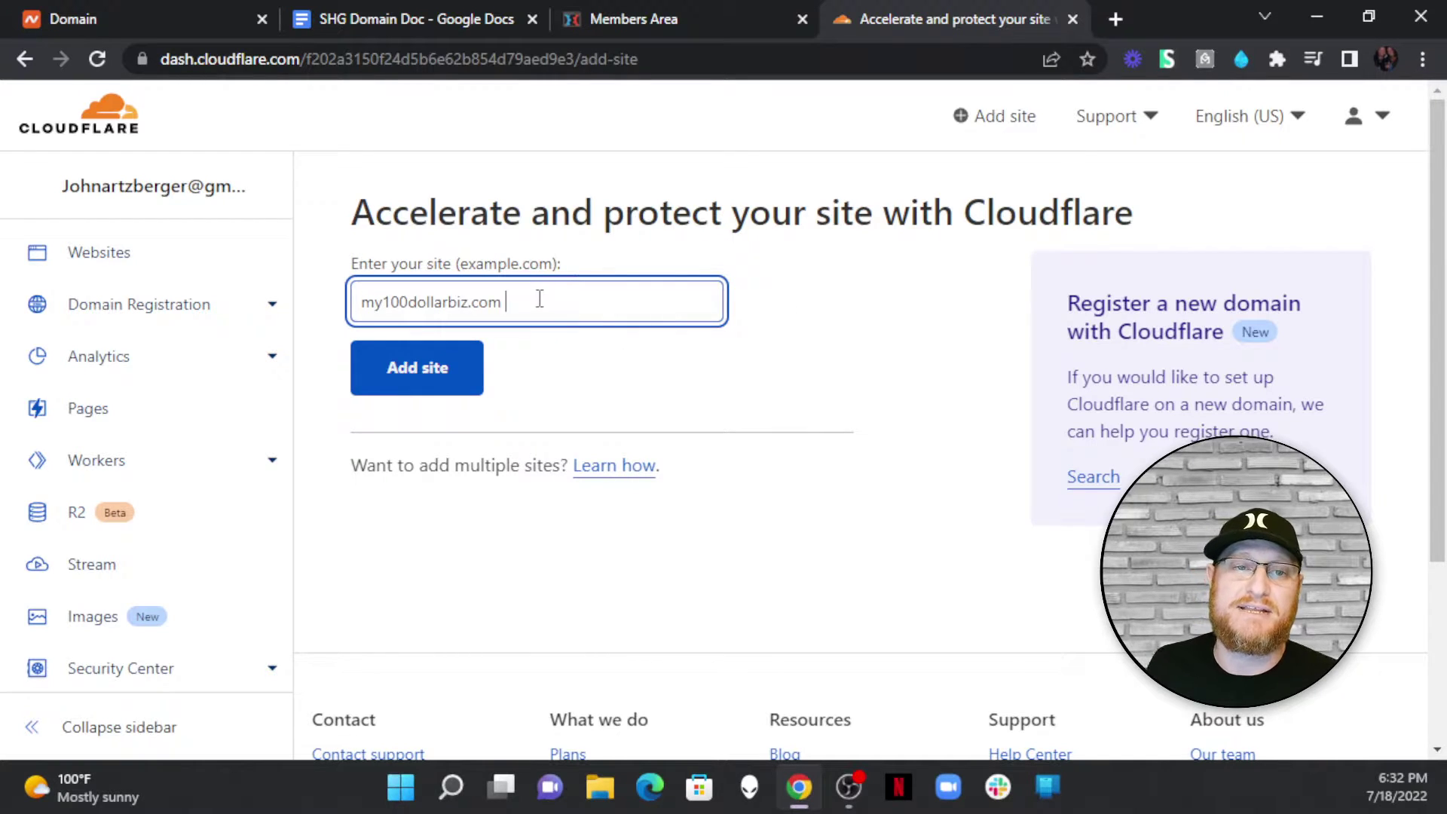
click(428, 368)
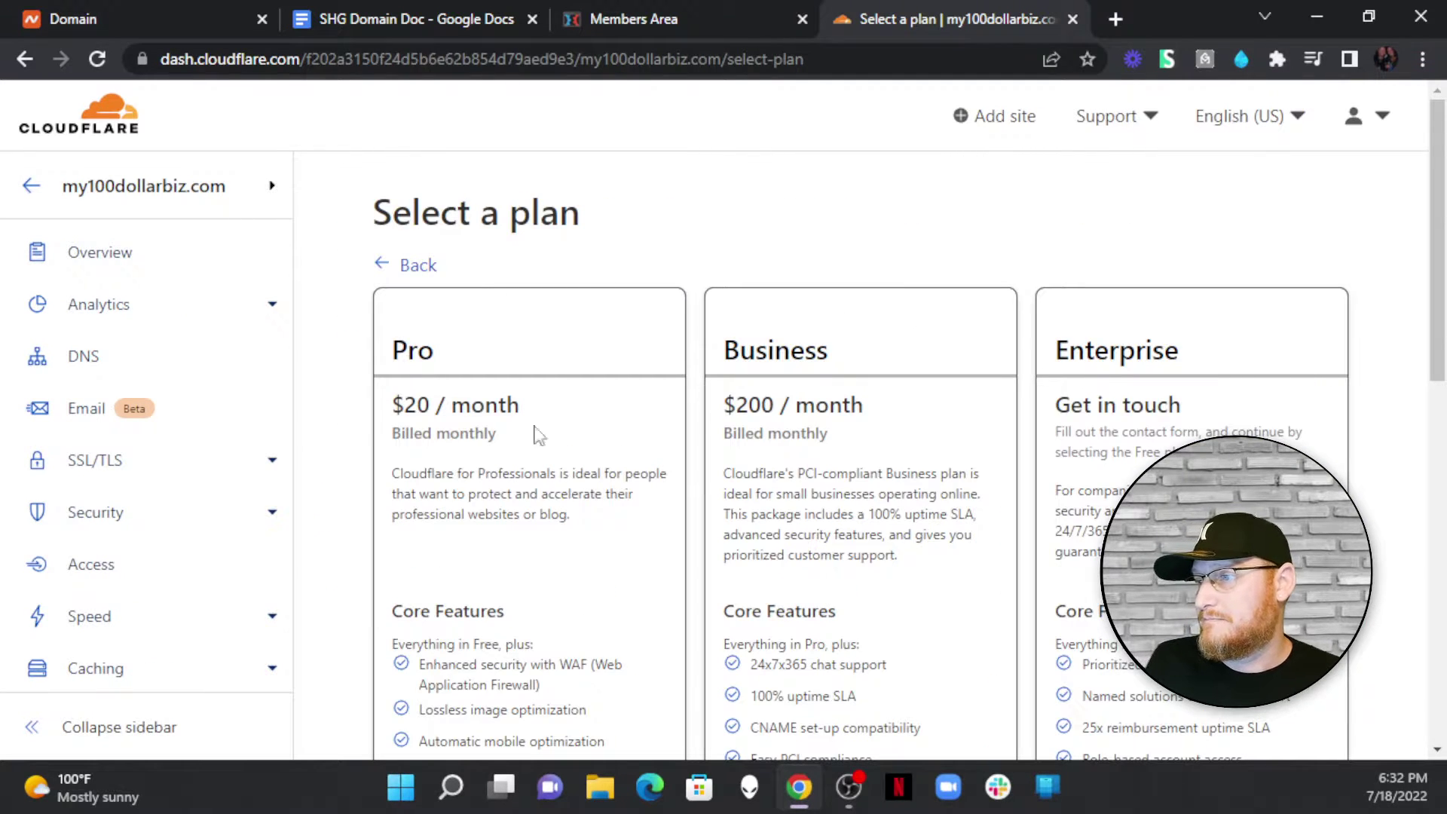
Step: Select the Free $0 plan for my100dollarbiz.com and continue to the DNS record scan
scroll(532, 425, down, 5)
scroll(532, 410, up, 5)
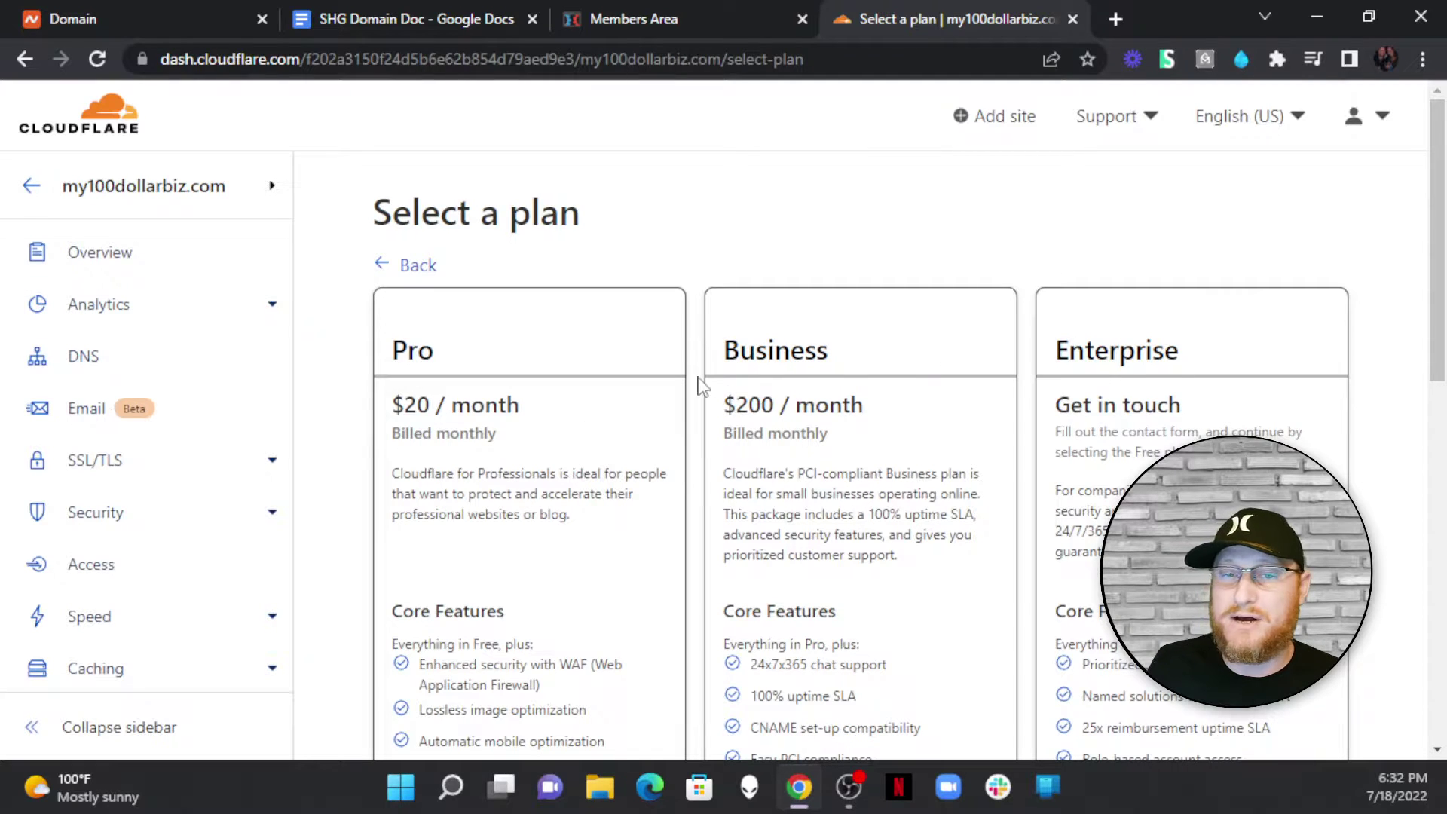
scroll(701, 391, down, 8)
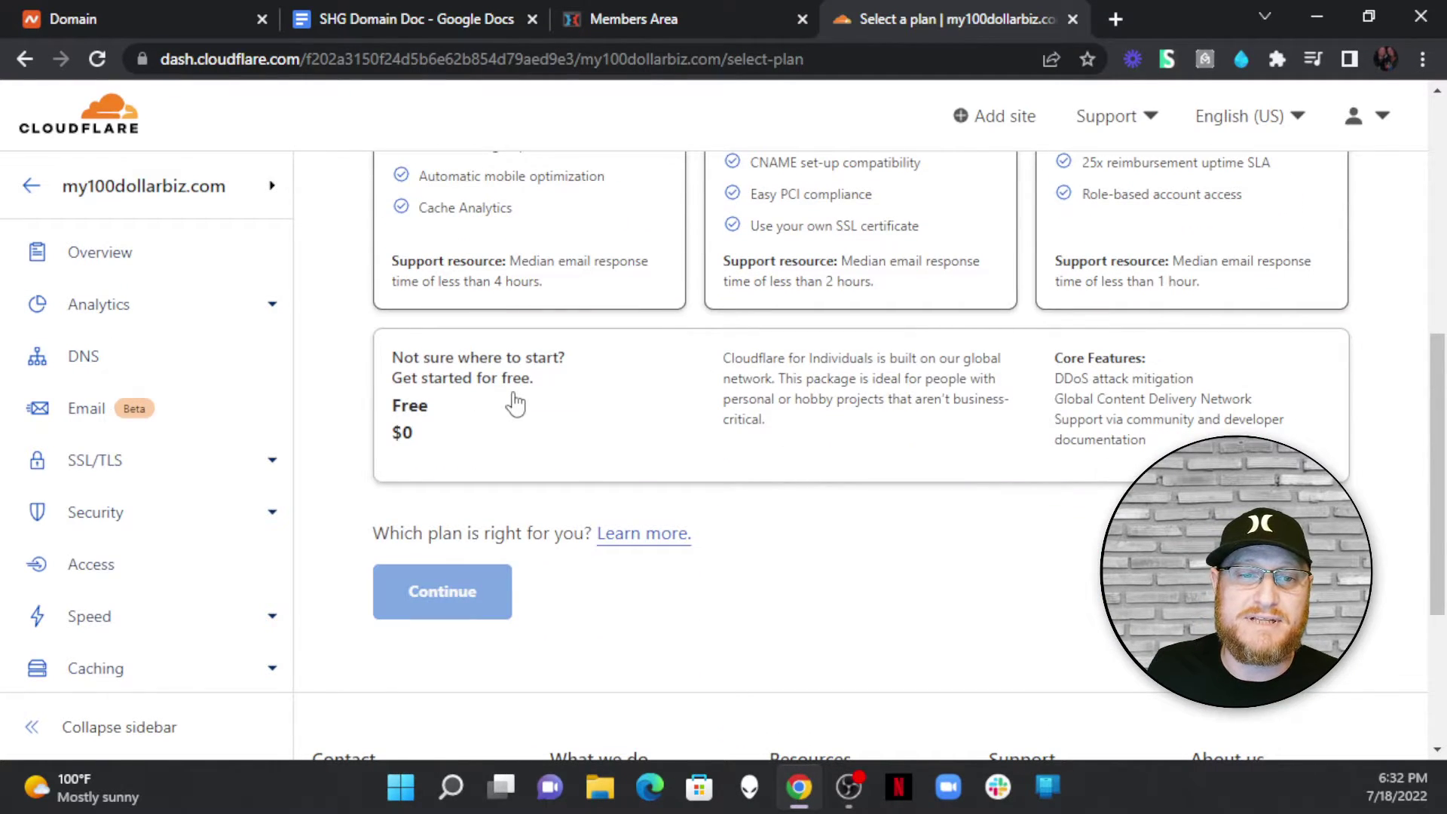
click(515, 404)
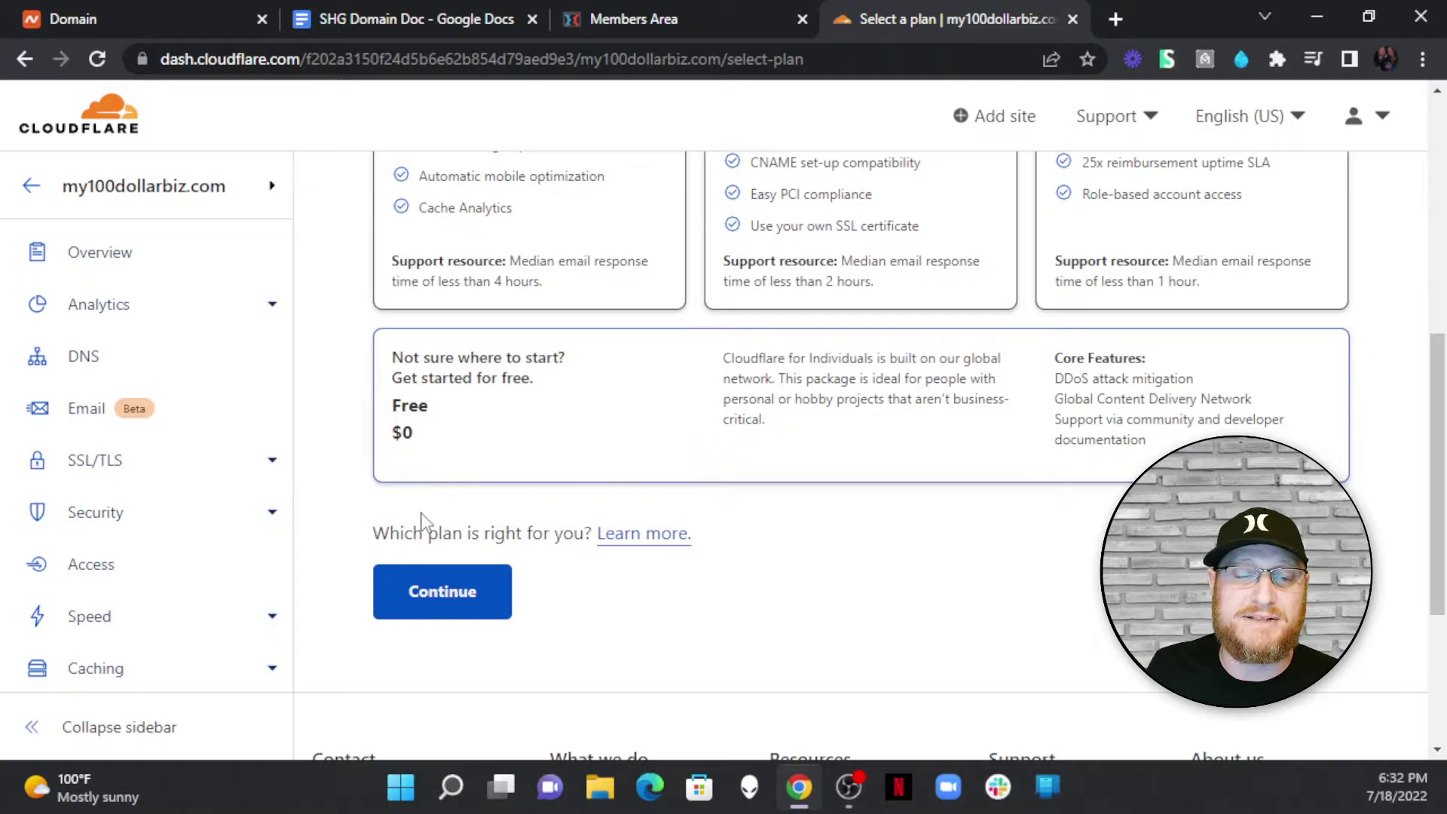
click(477, 606)
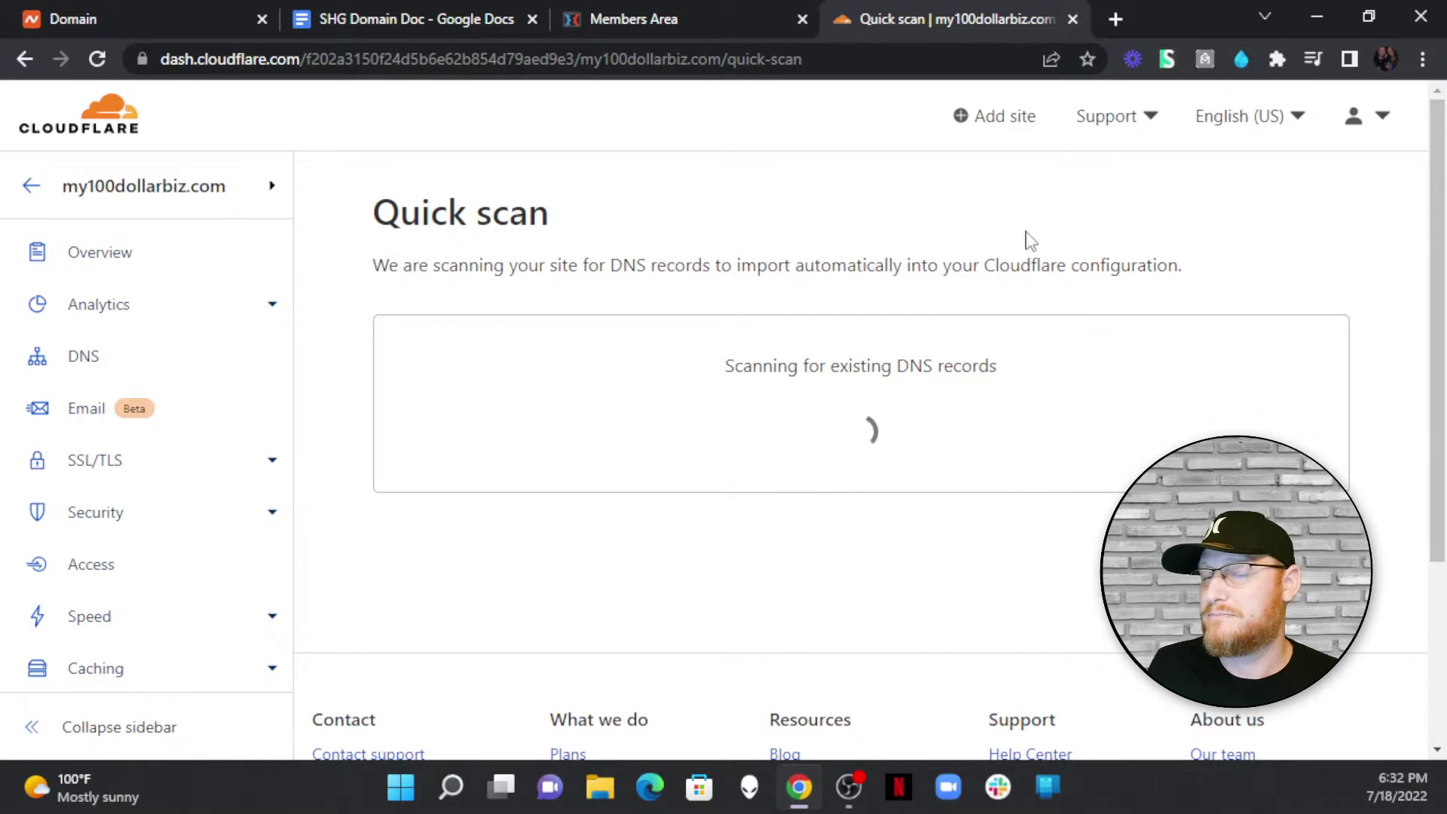
Step: Review the DNS records scanned for my100dollarbiz.com and accept them to continue to the nameserver instructions
scroll(727, 391, down, 10)
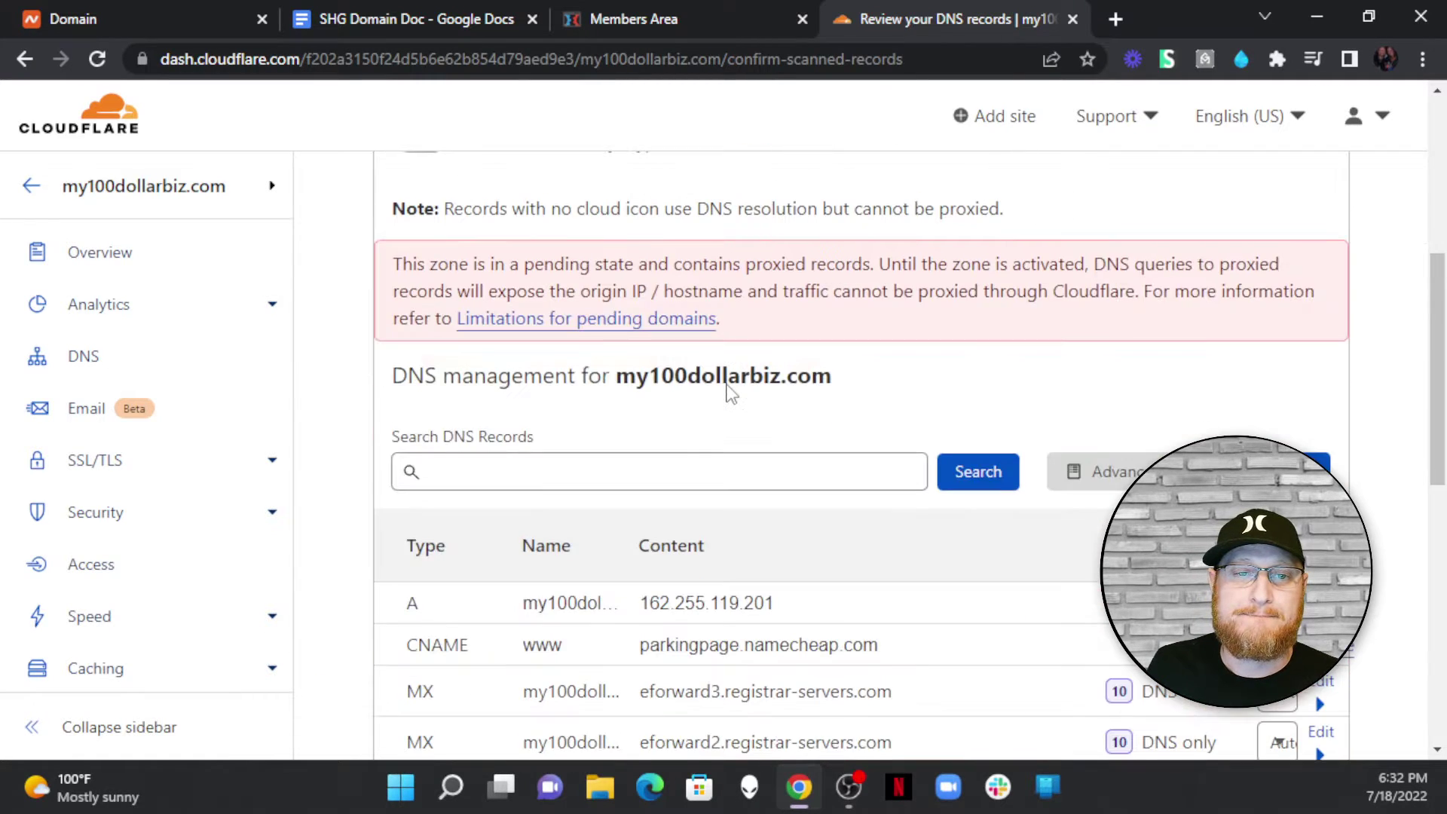
scroll(726, 337, up, 3)
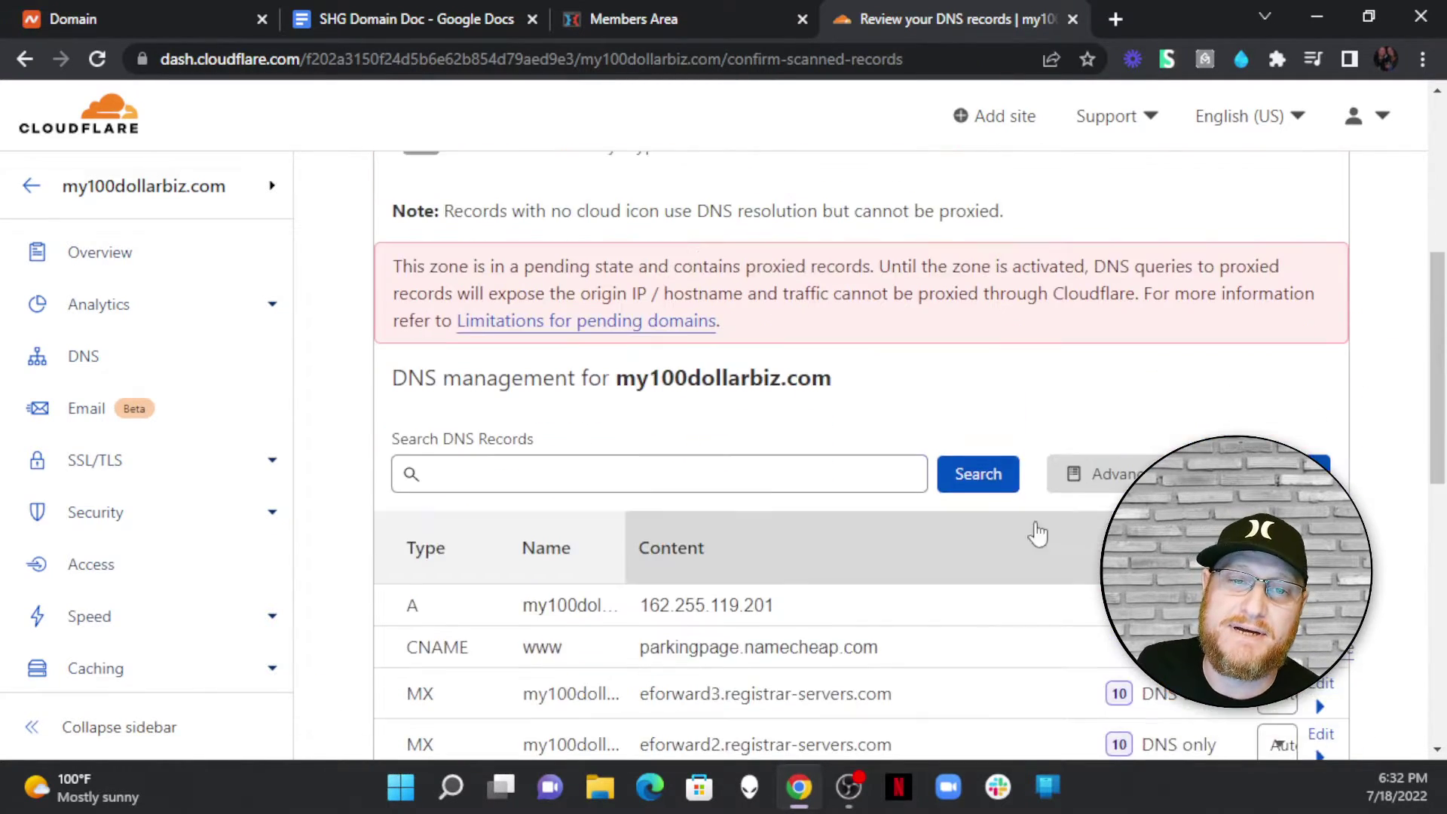
scroll(777, 450, down, 8)
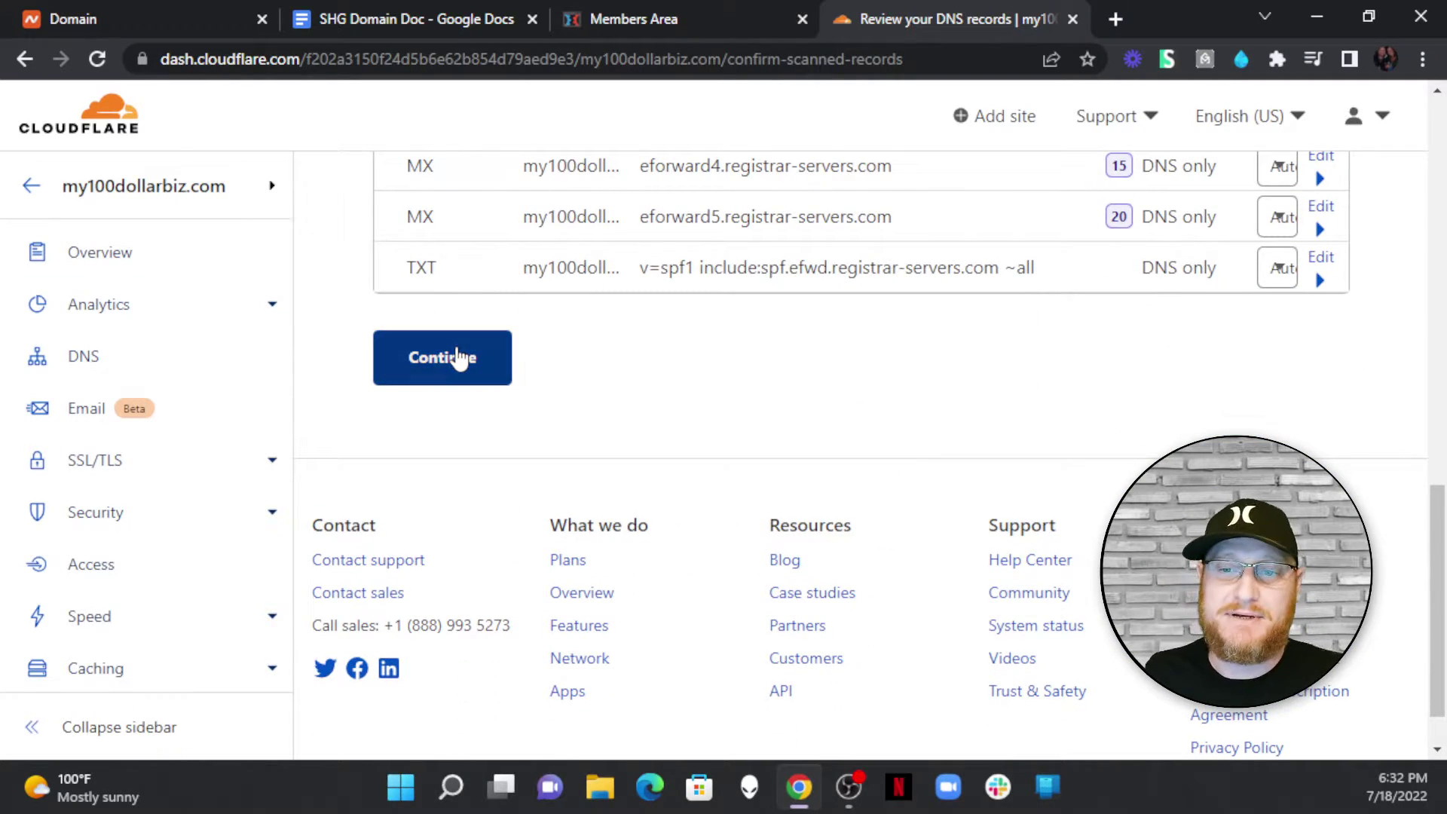
click(487, 354)
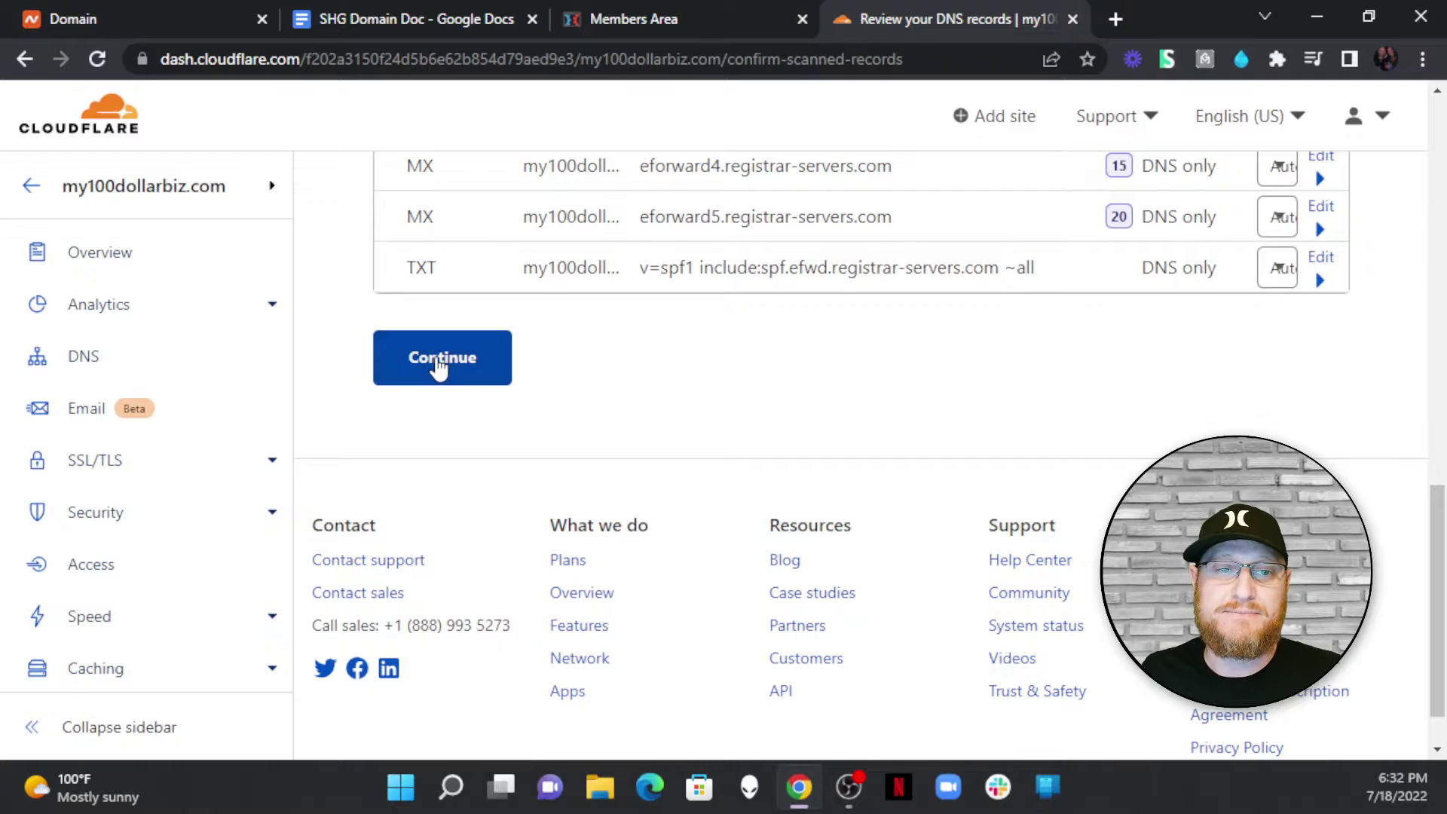
Step: Copy Cloudflare's nameserver aiden.ns.cloudflare.com and paste it as Nameserver 1 in the domain's custom DNS settings at Namecheap
scroll(653, 516, down, 4)
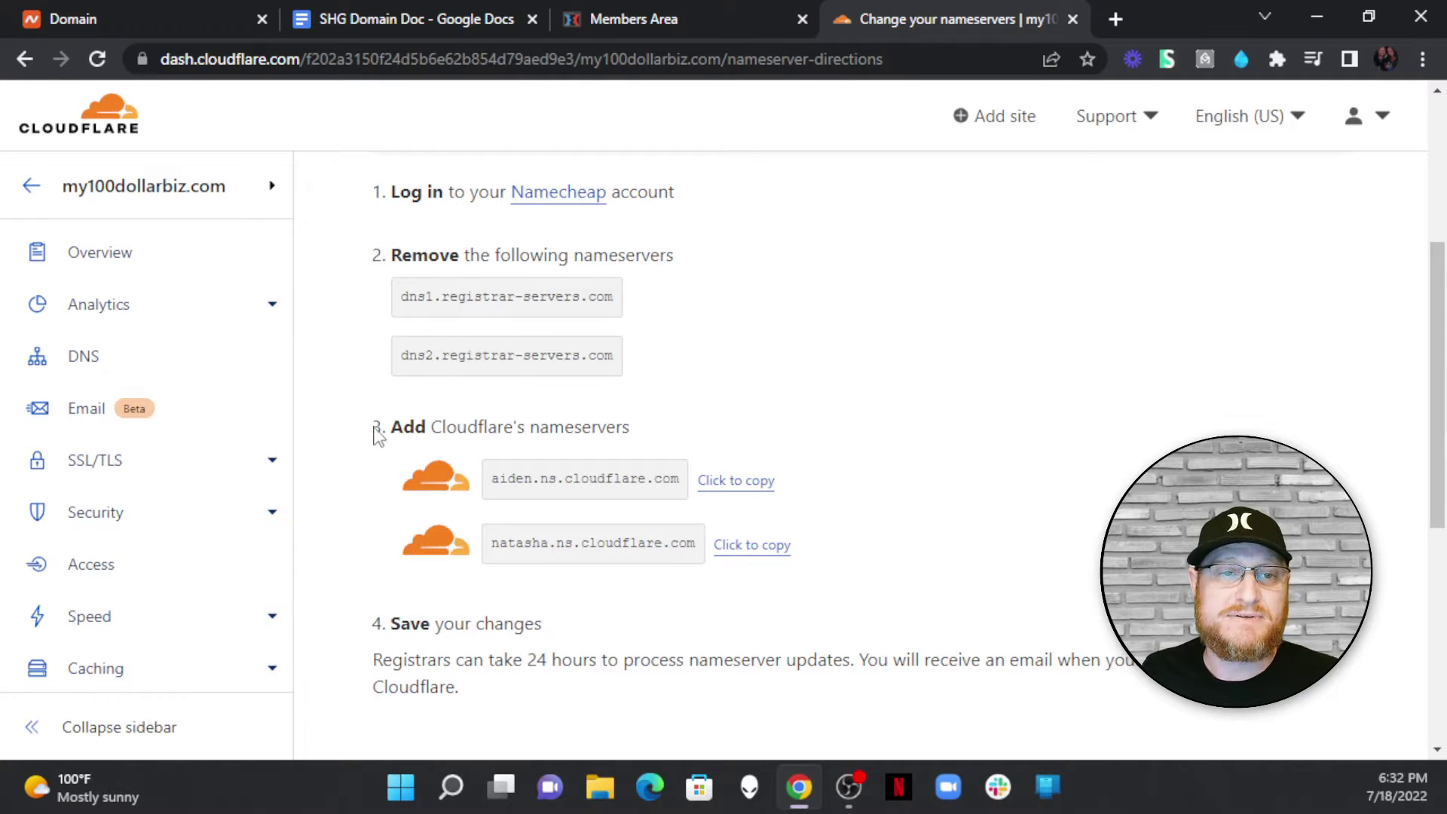
scroll(377, 436, up, 2)
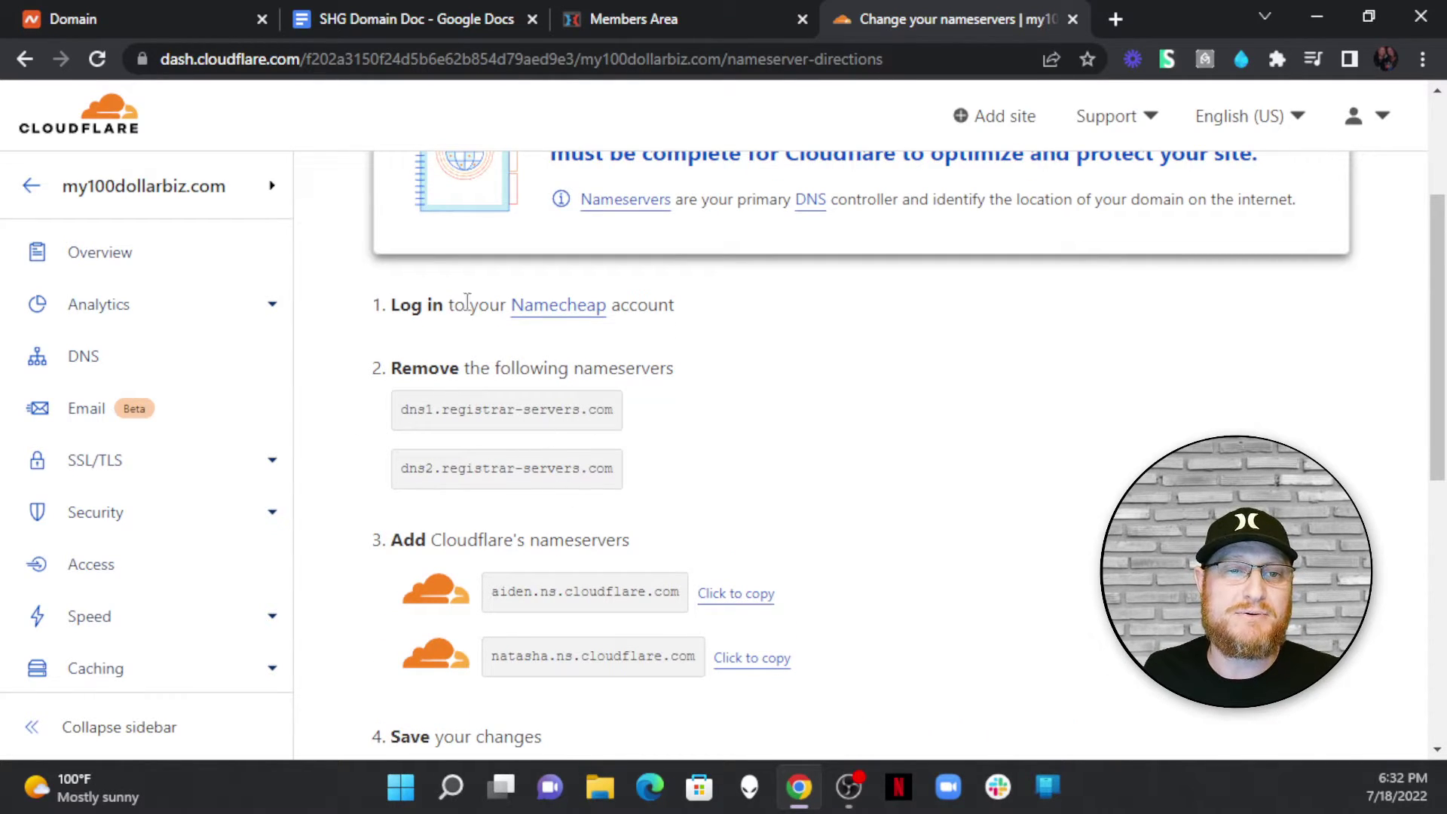
scroll(904, 437, down, 2)
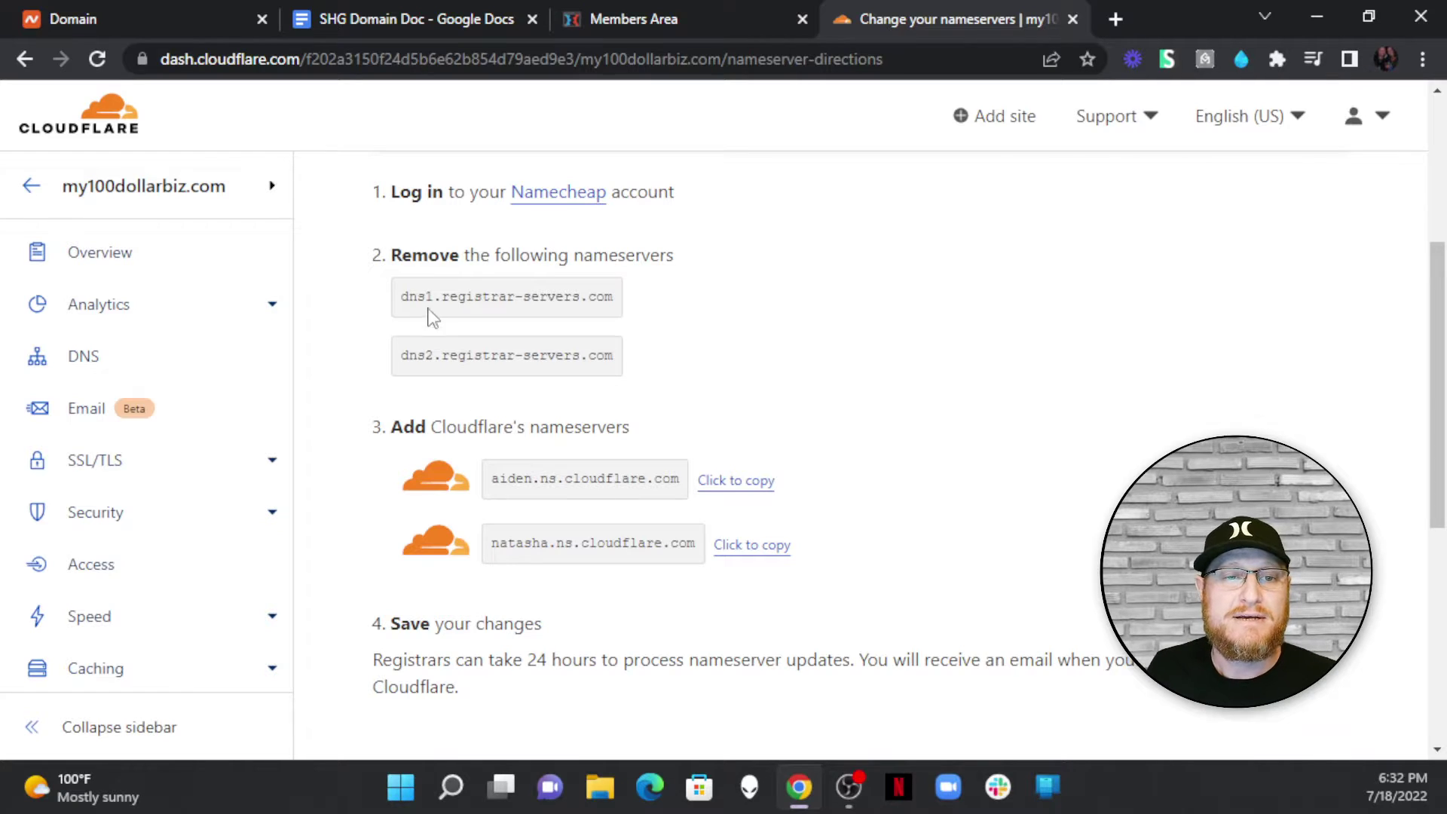
click(758, 492)
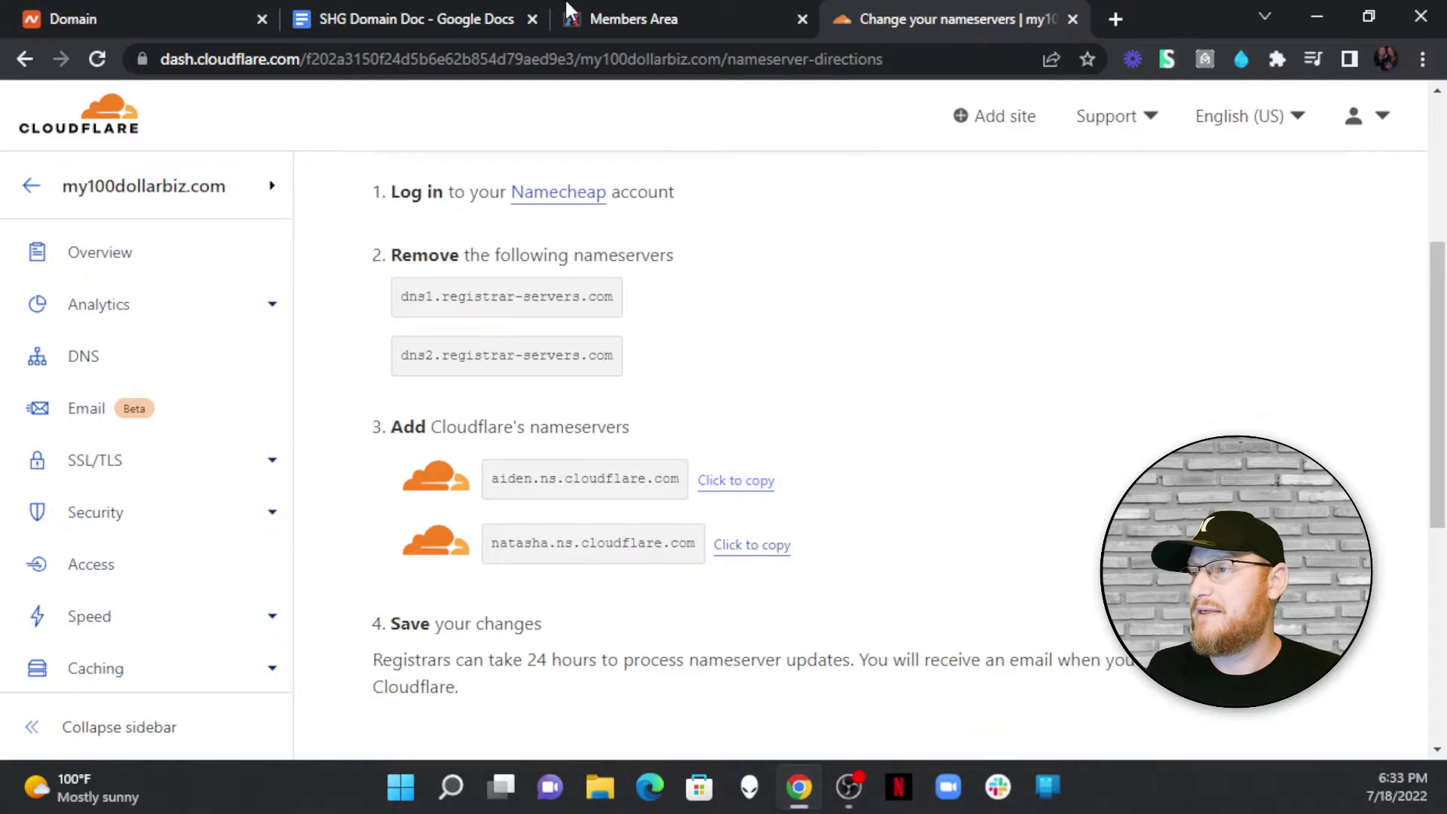
click(97, 6)
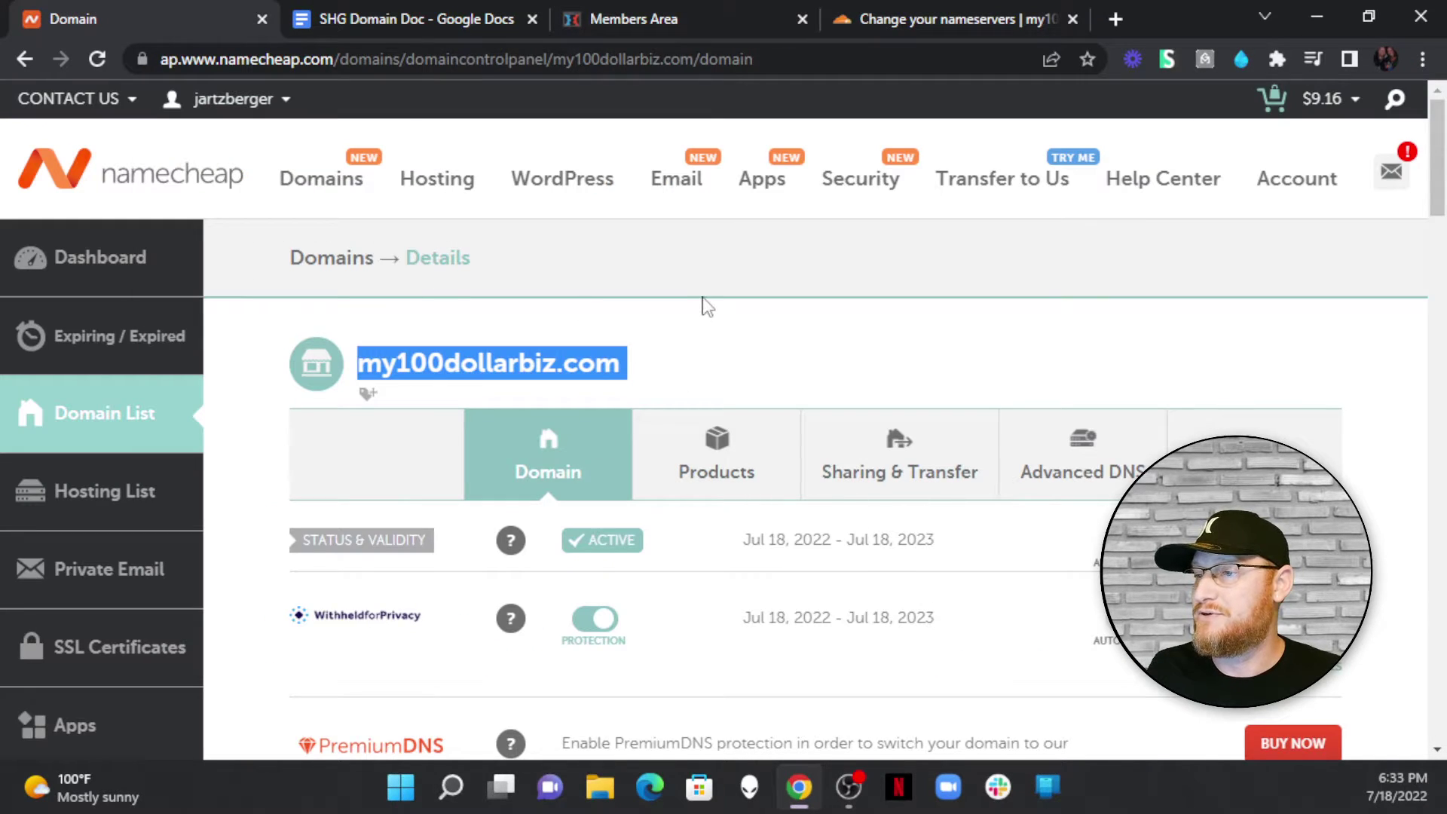
scroll(704, 303, down, 8)
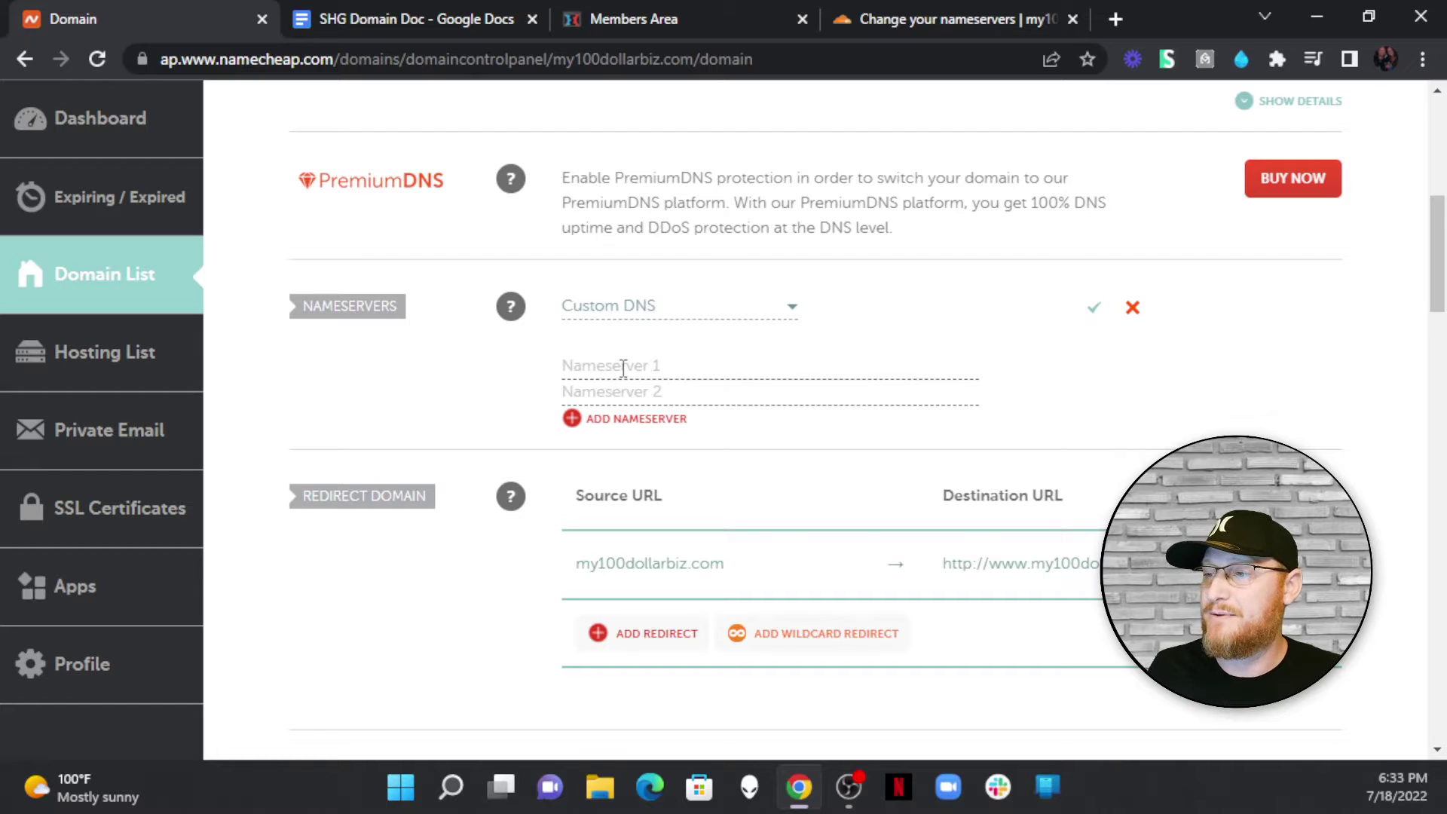
right_click(634, 370)
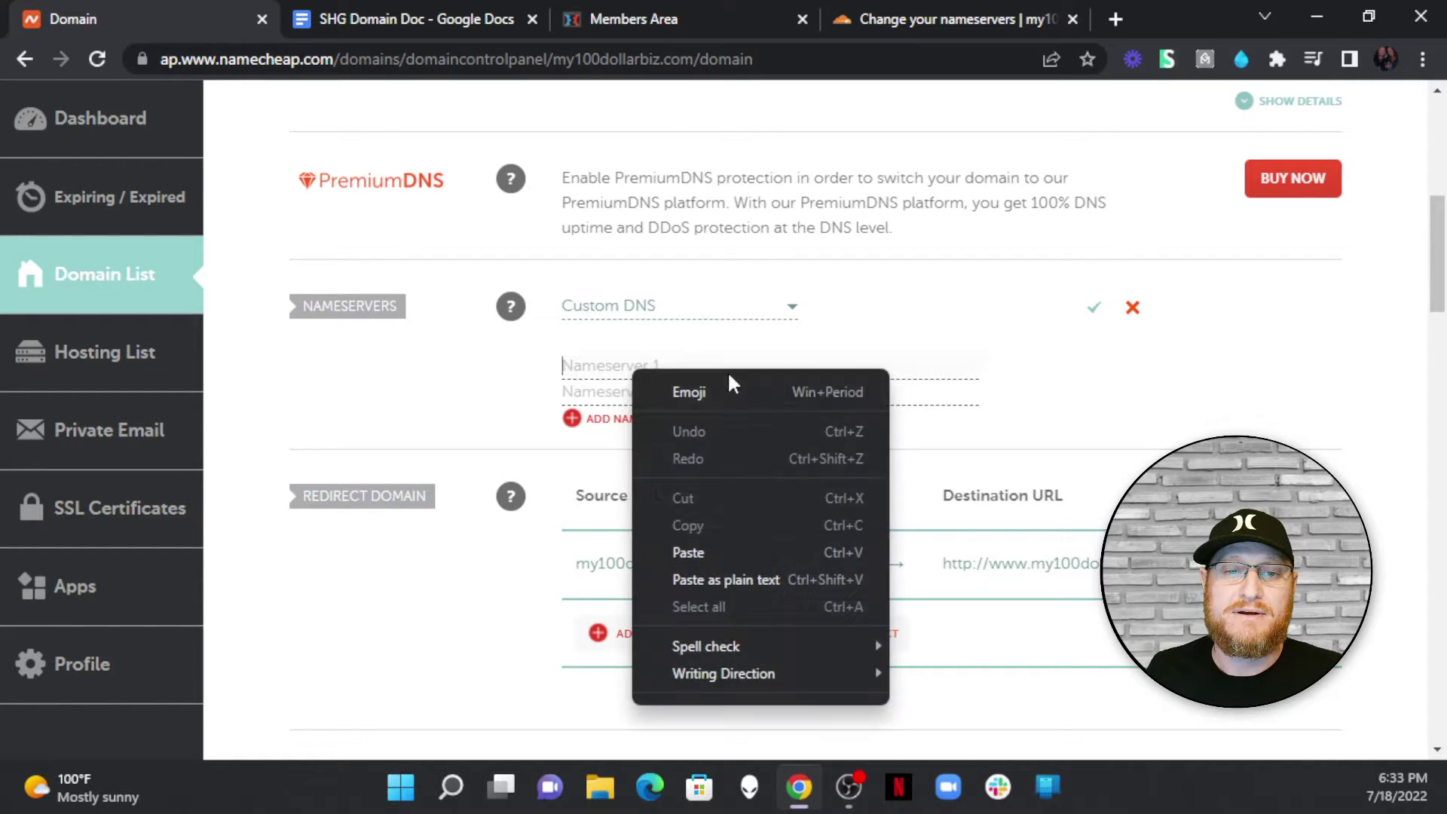
click(699, 541)
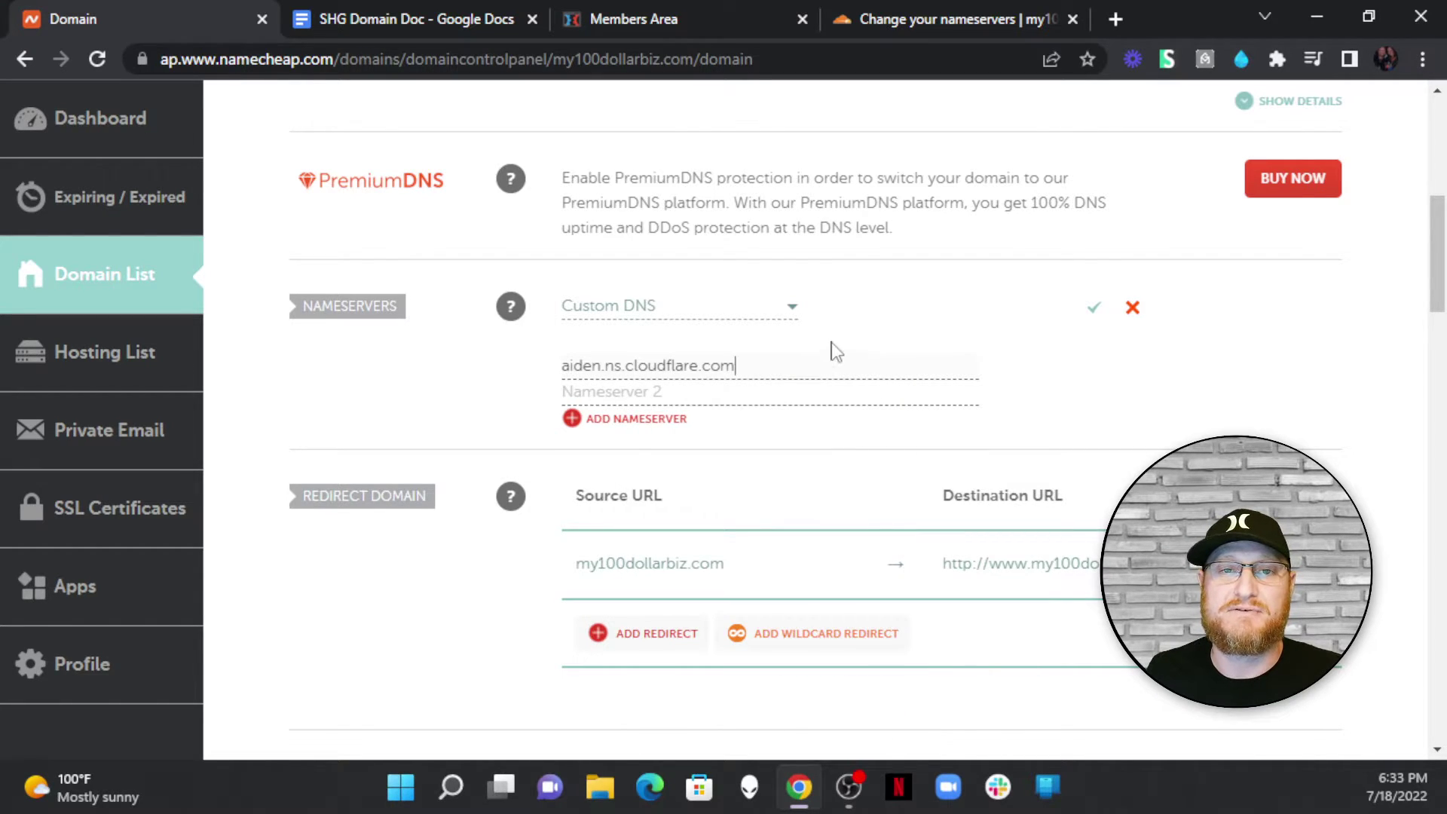
Step: Copy natasha.ns.cloudflare.com from Cloudflare, paste it as Nameserver 2 at Namecheap, and save the custom nameservers
click(984, 5)
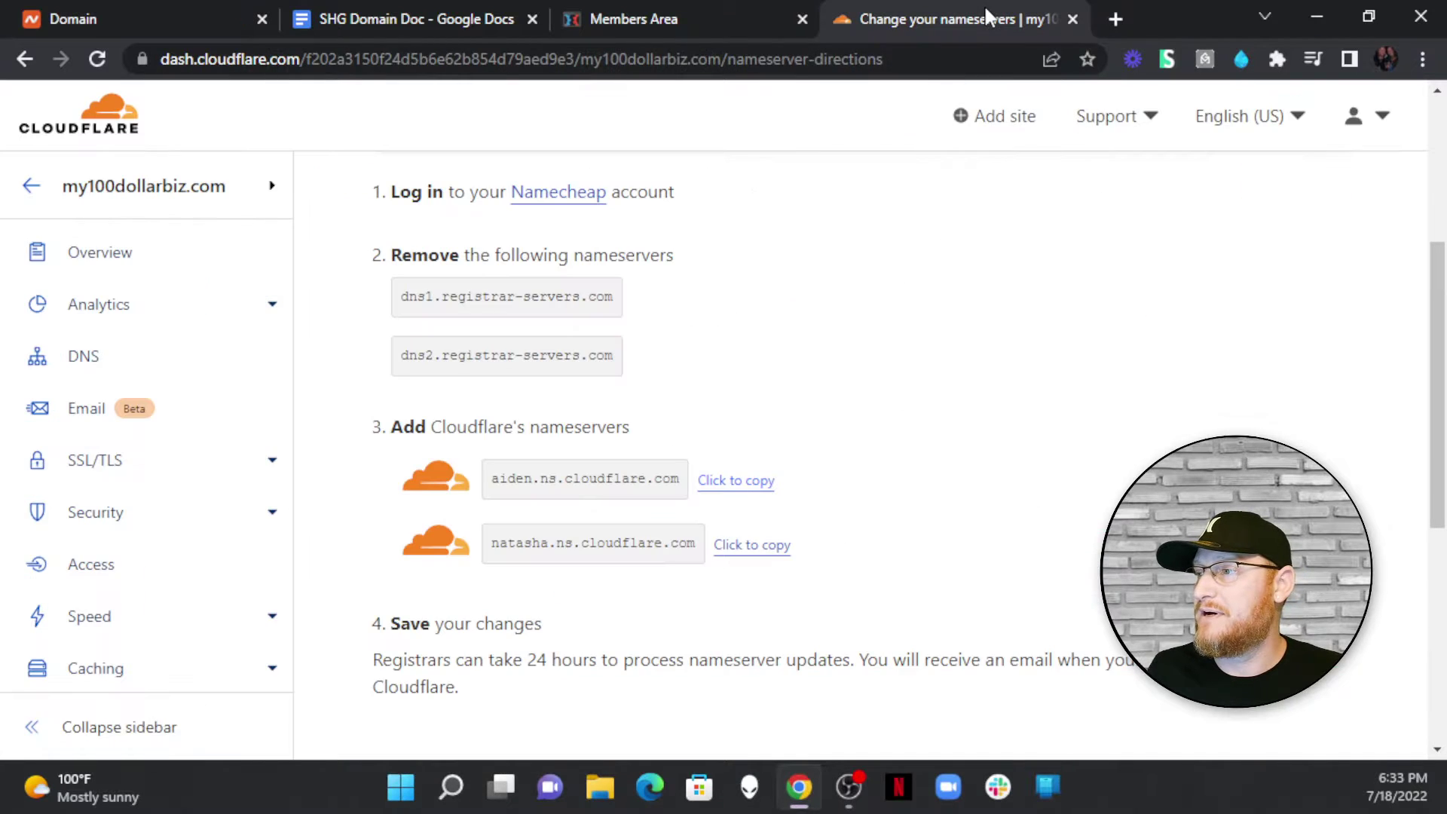
click(752, 553)
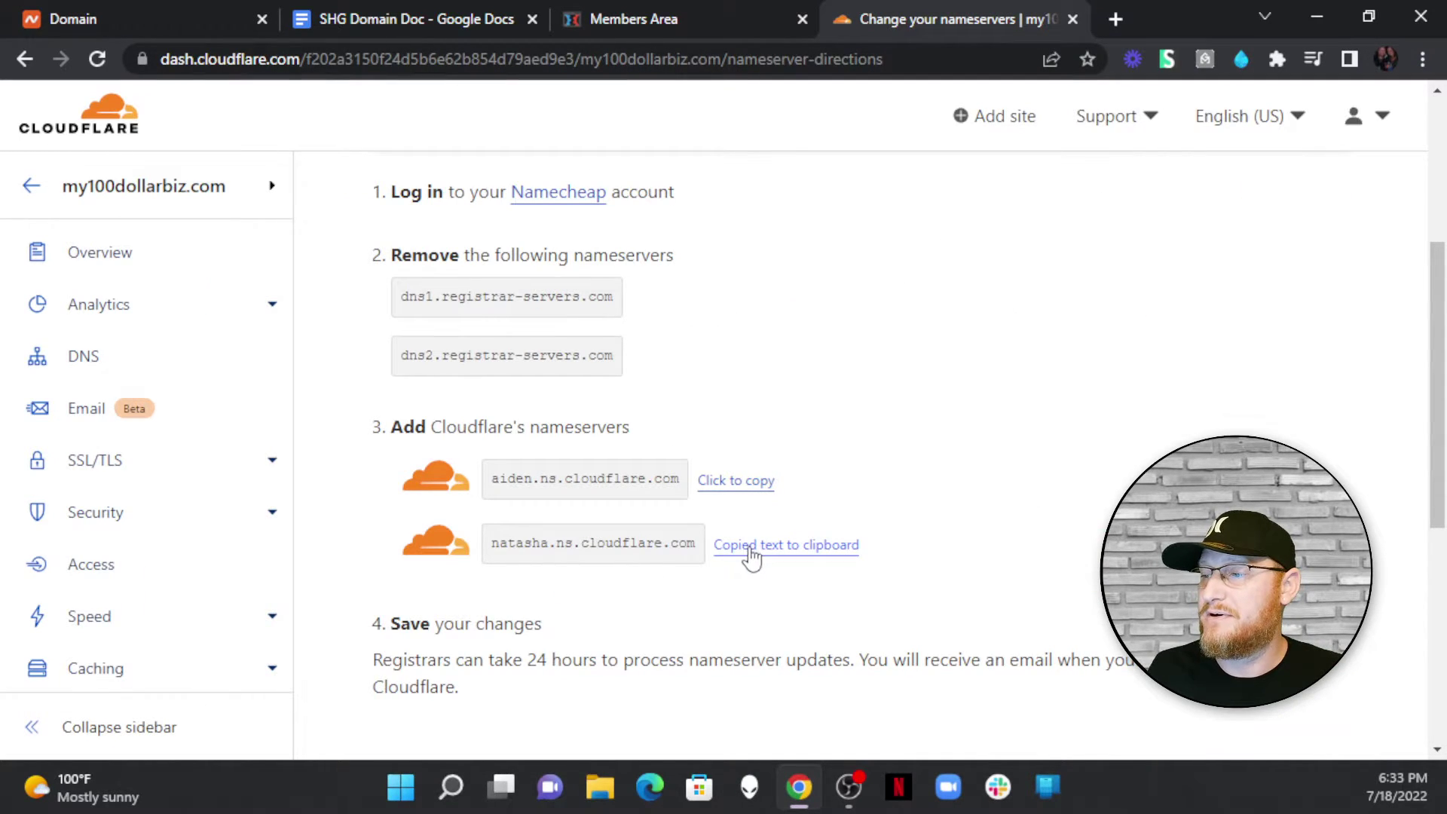
click(68, 13)
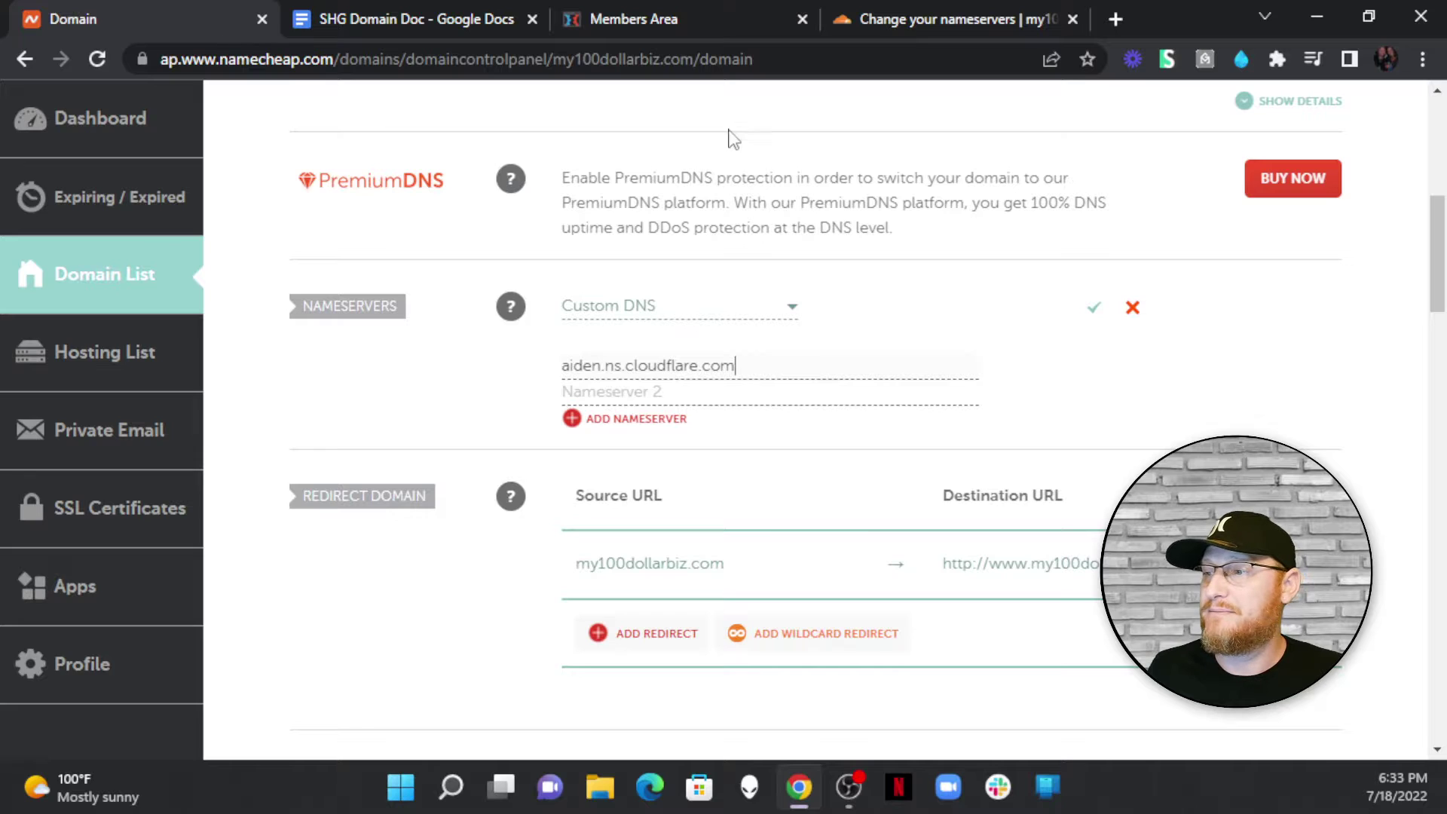
right_click(737, 393)
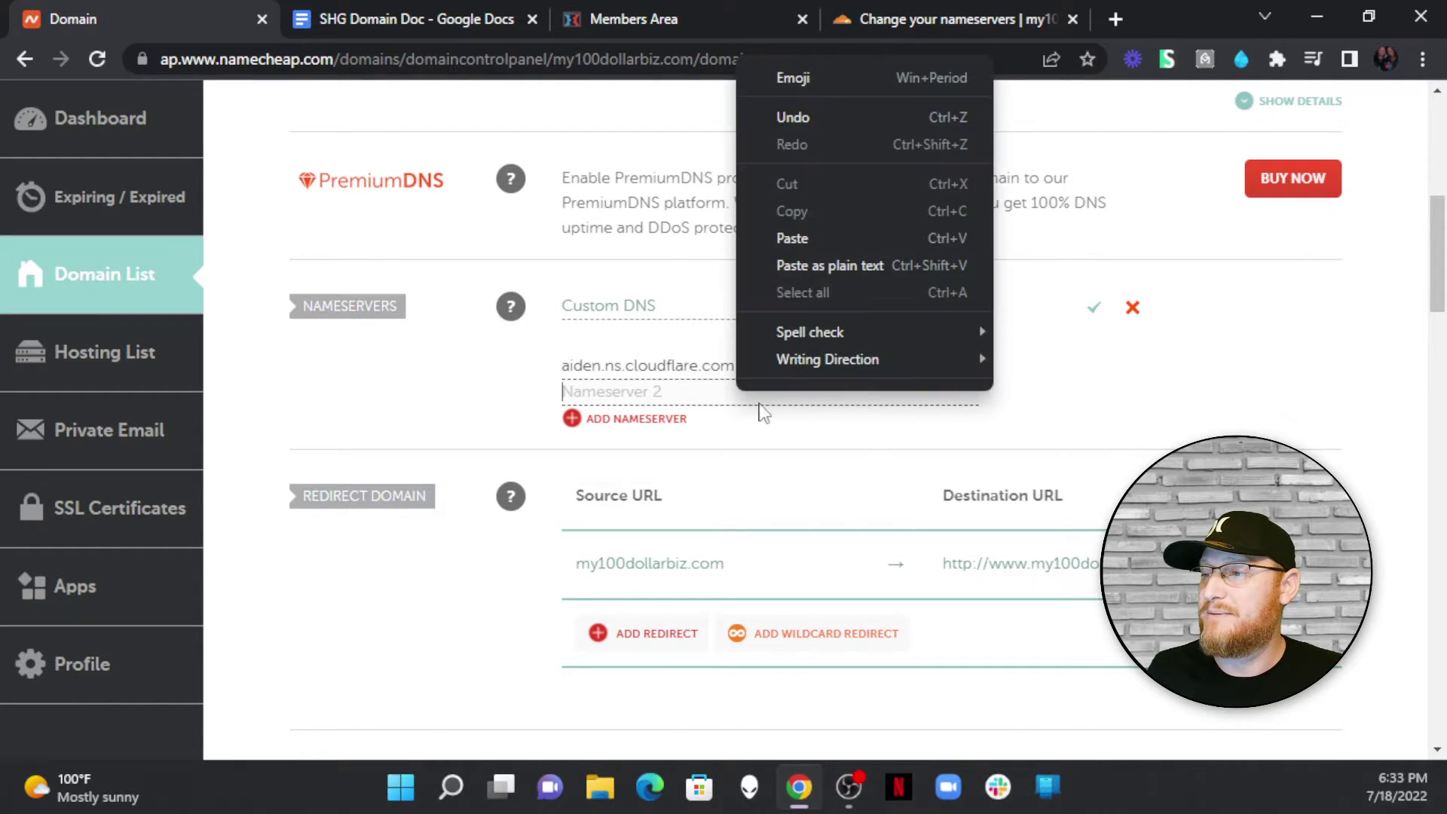
click(843, 246)
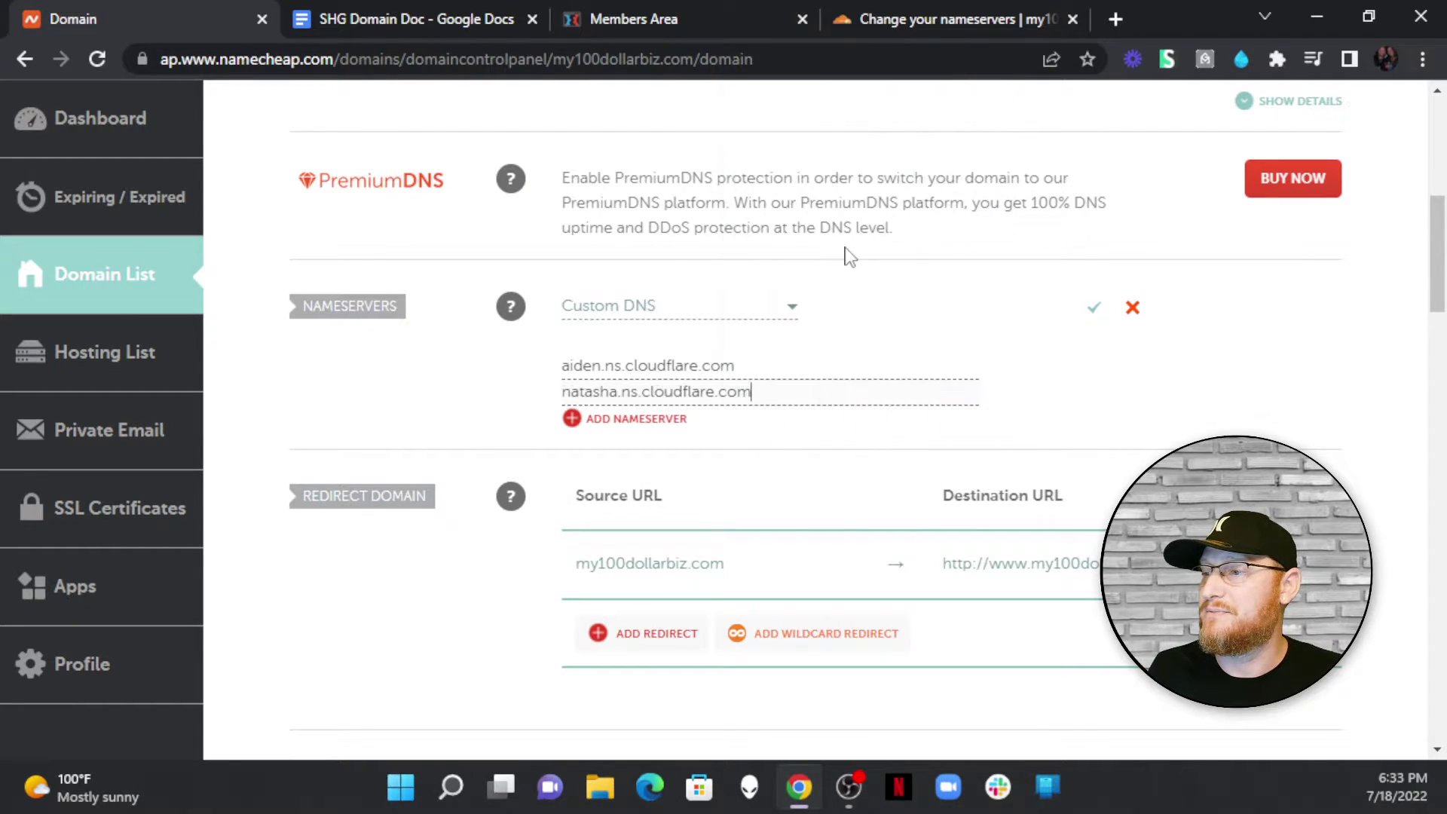
click(1095, 312)
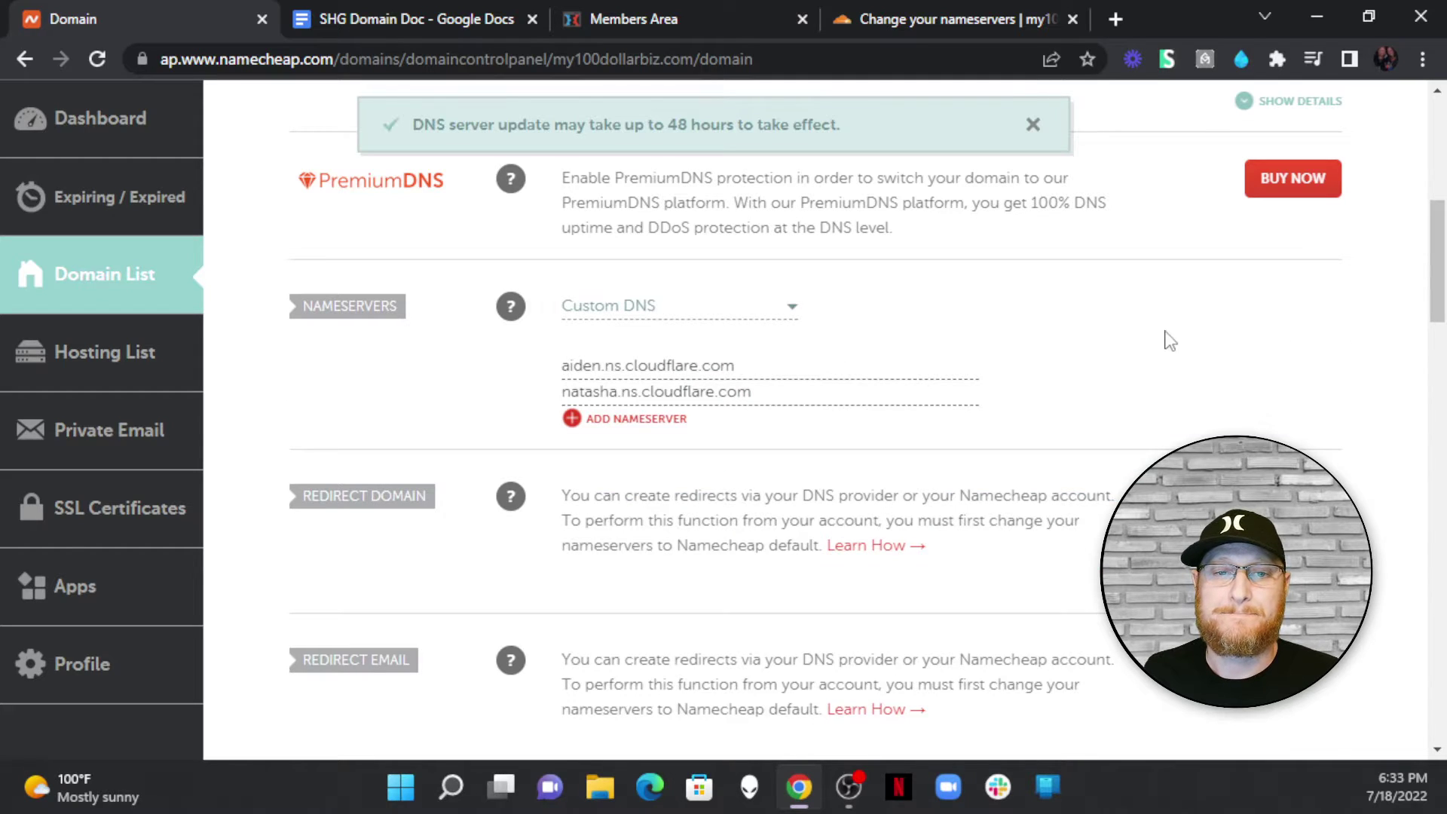
scroll(1089, 369, up, 8)
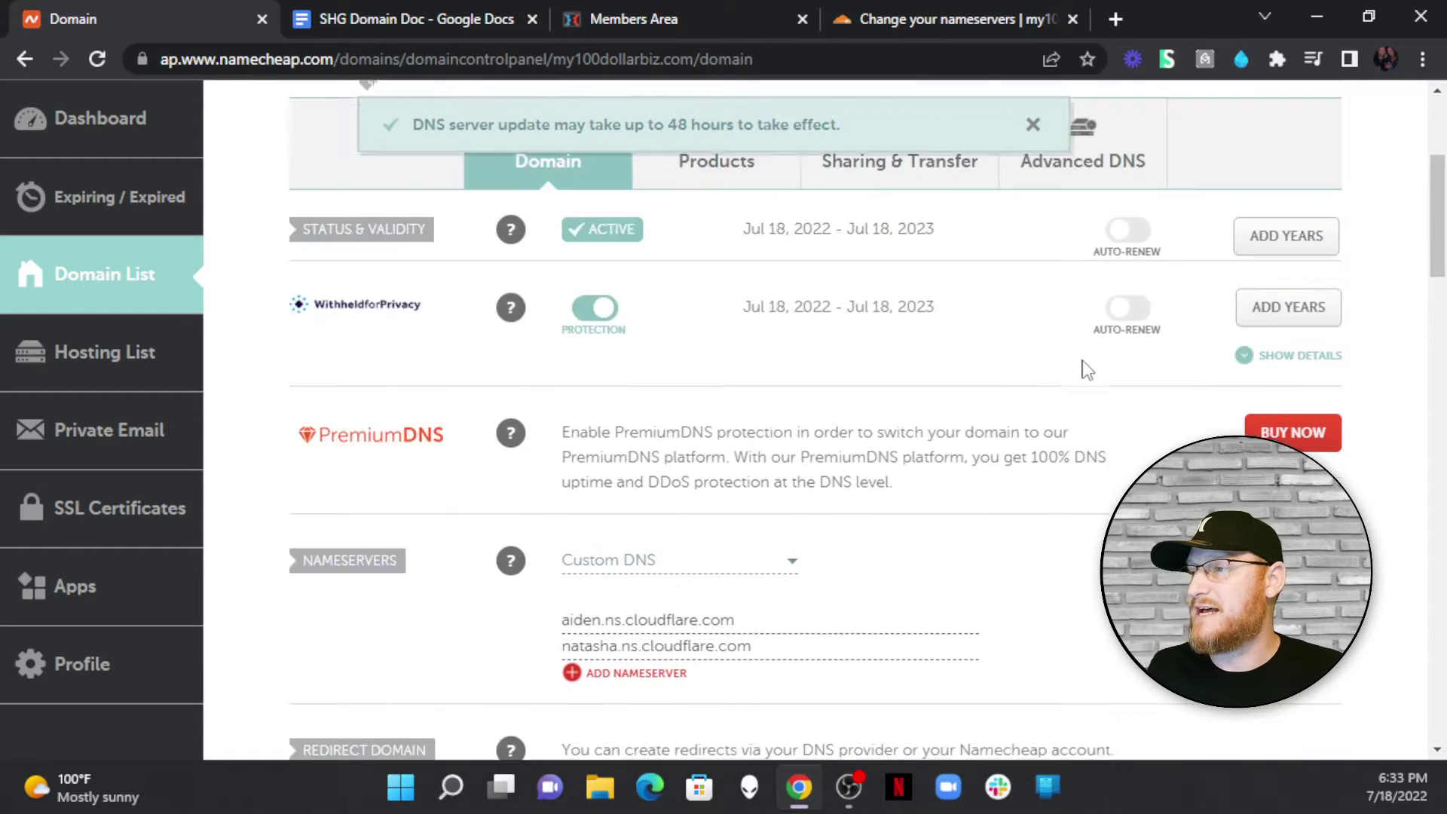
Step: Return to Cloudflare, submit the nameserver change for checking, and skip the configuration recommendations
click(942, 15)
scroll(768, 350, down, 2)
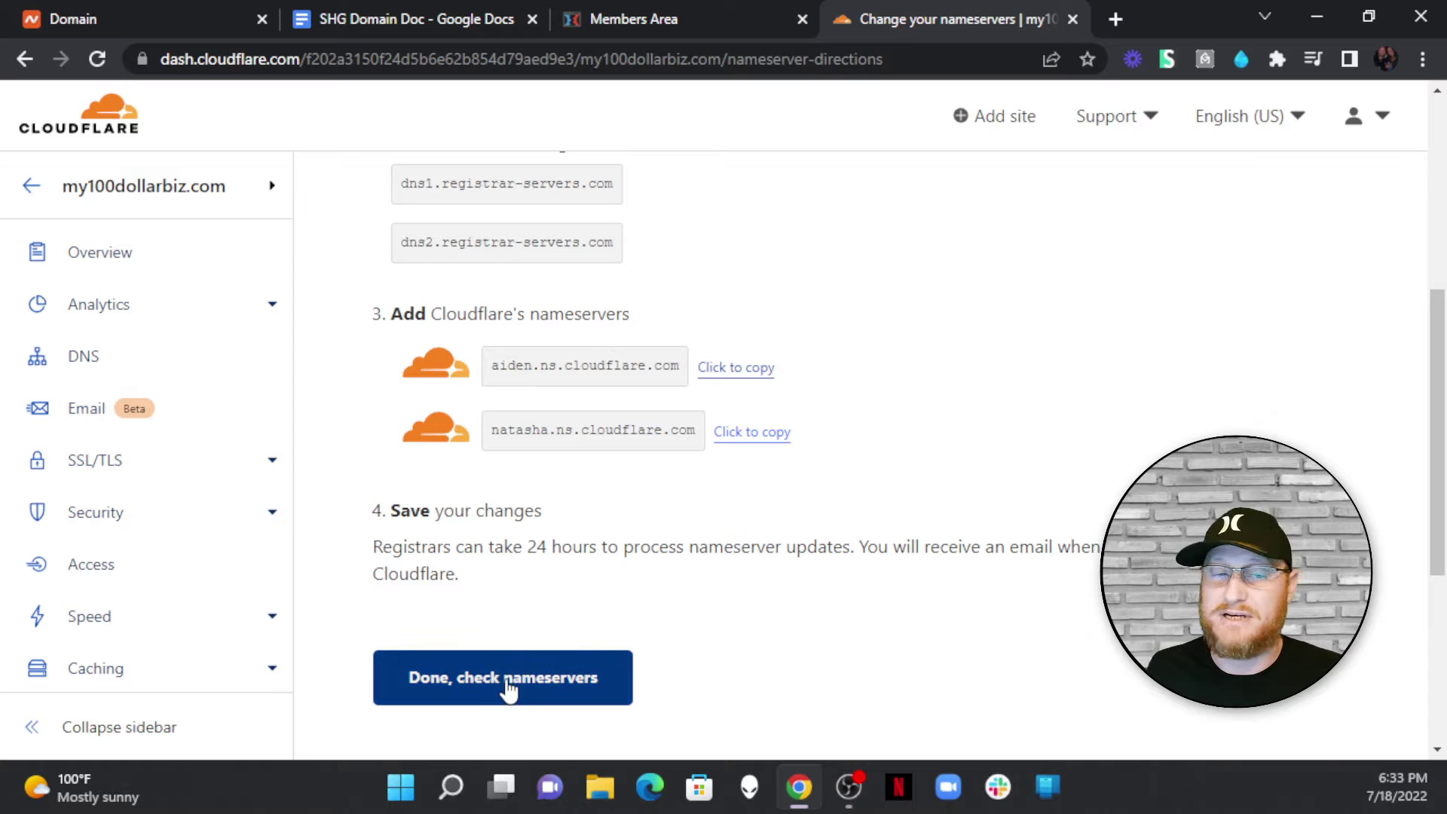
click(531, 691)
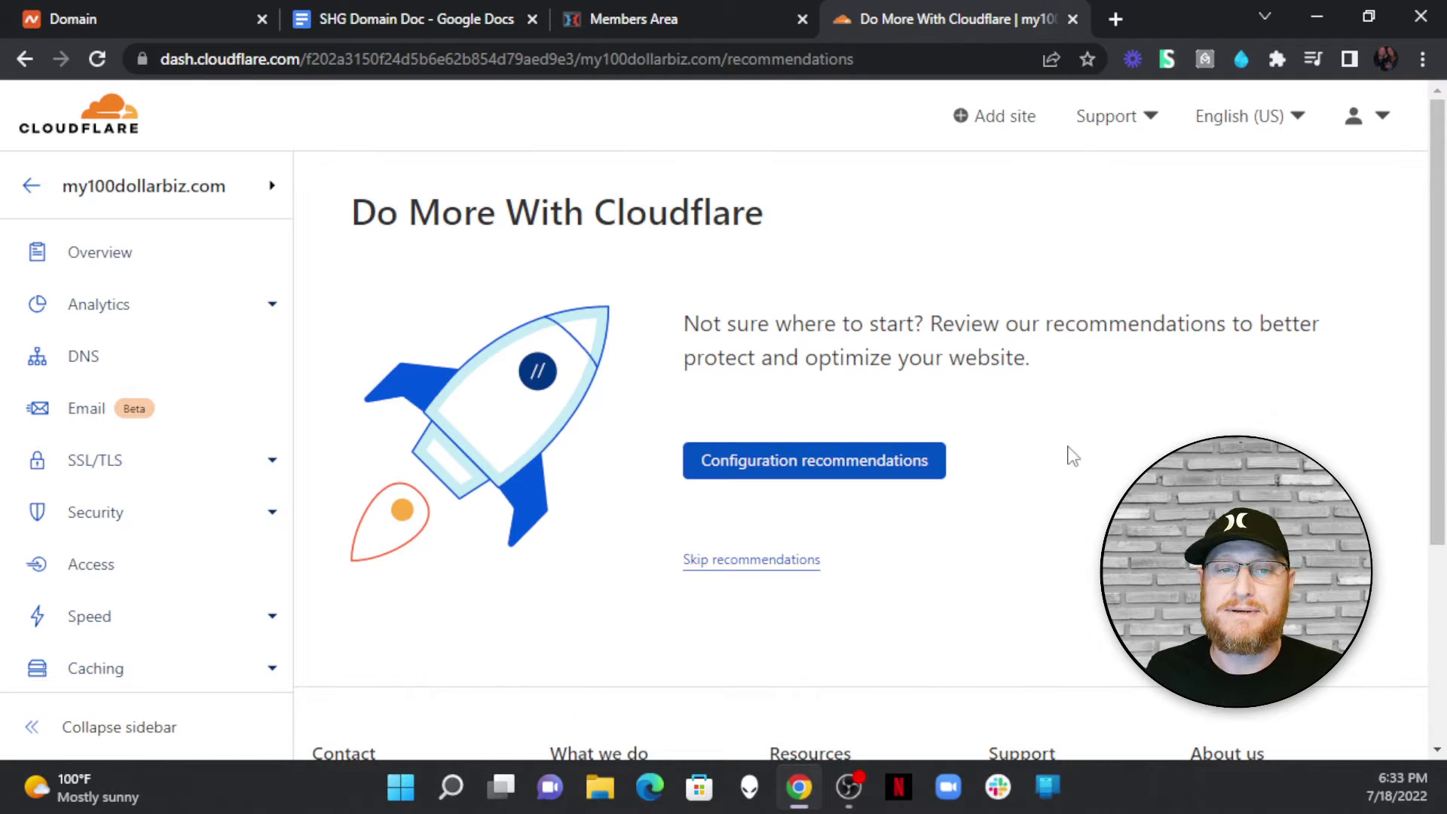
scroll(754, 407, down, 3)
scroll(528, 377, up, 3)
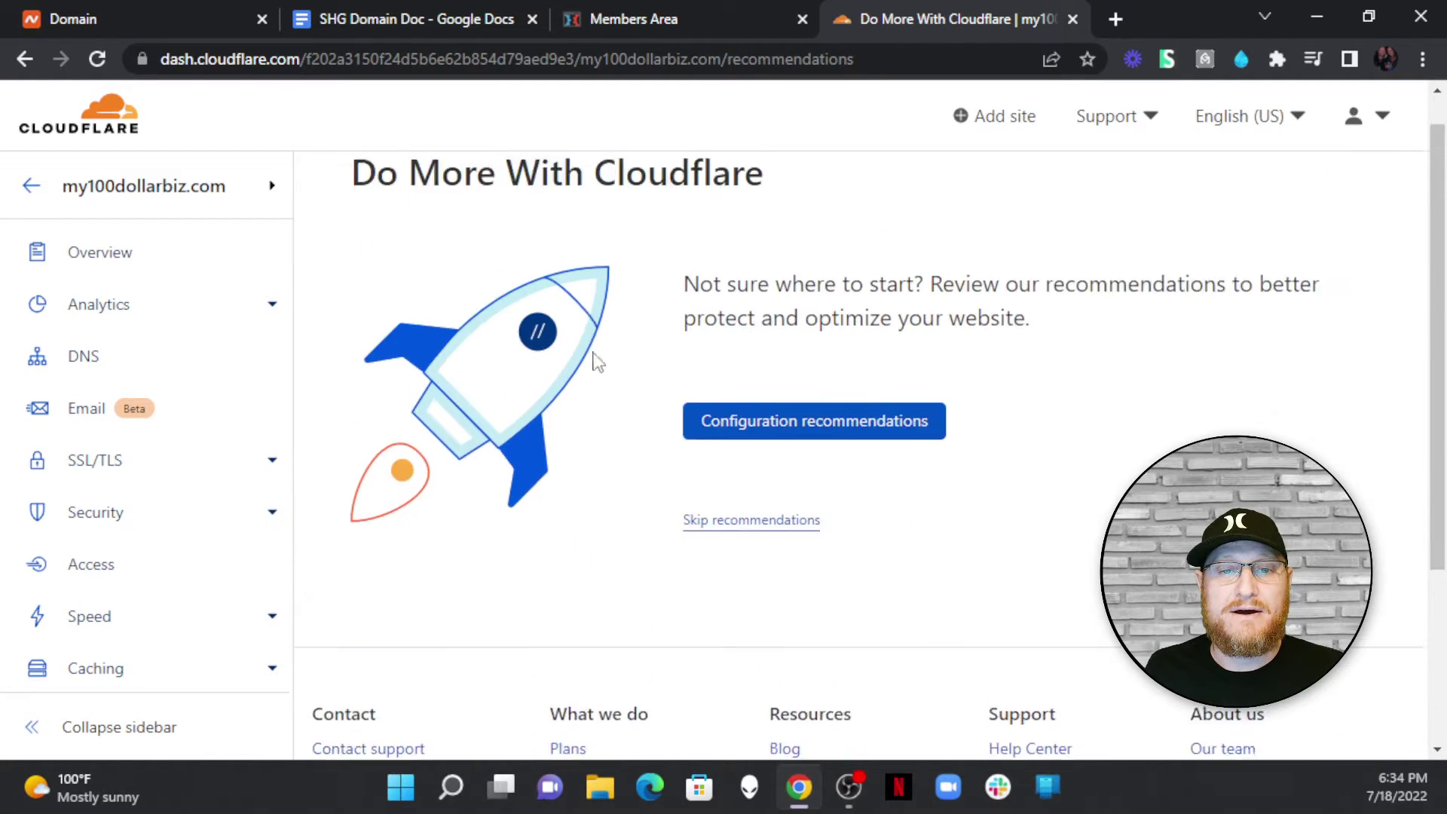
scroll(716, 422, down, 2)
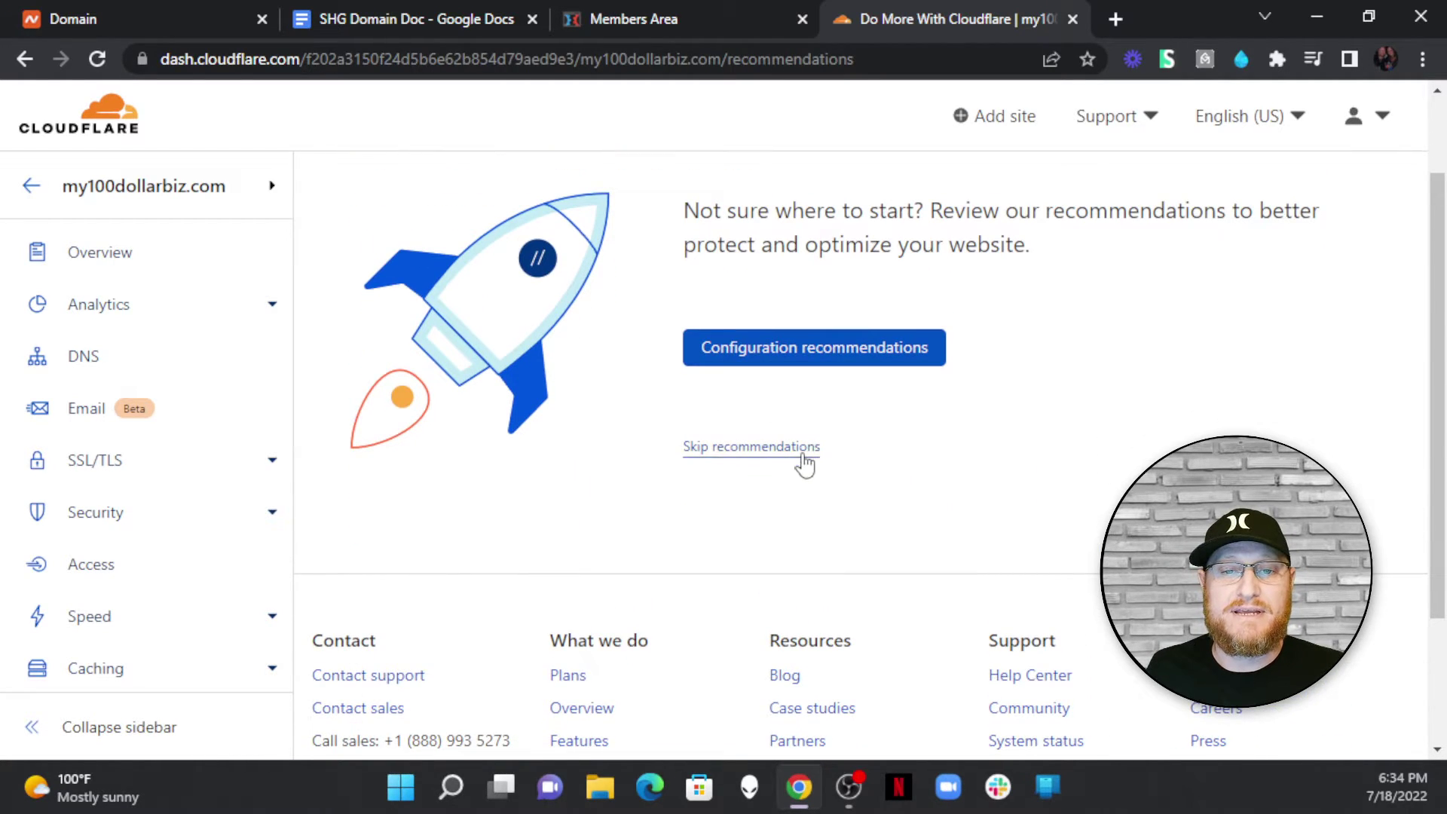
click(731, 450)
Step: Open the Page Rules for my100dollarbiz.com and start creating a new page rule
scroll(661, 446, down, 10)
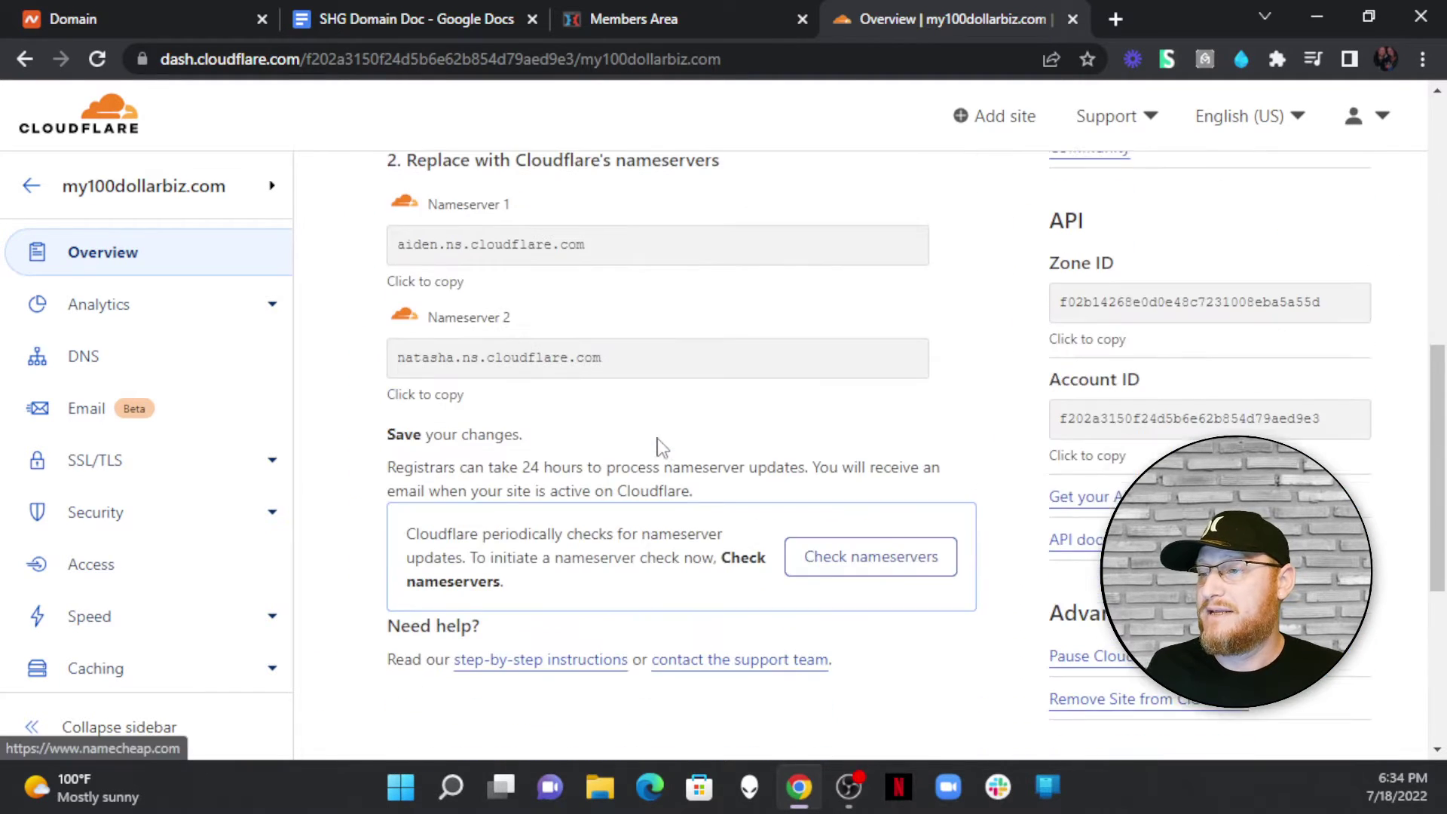
scroll(662, 446, up, 8)
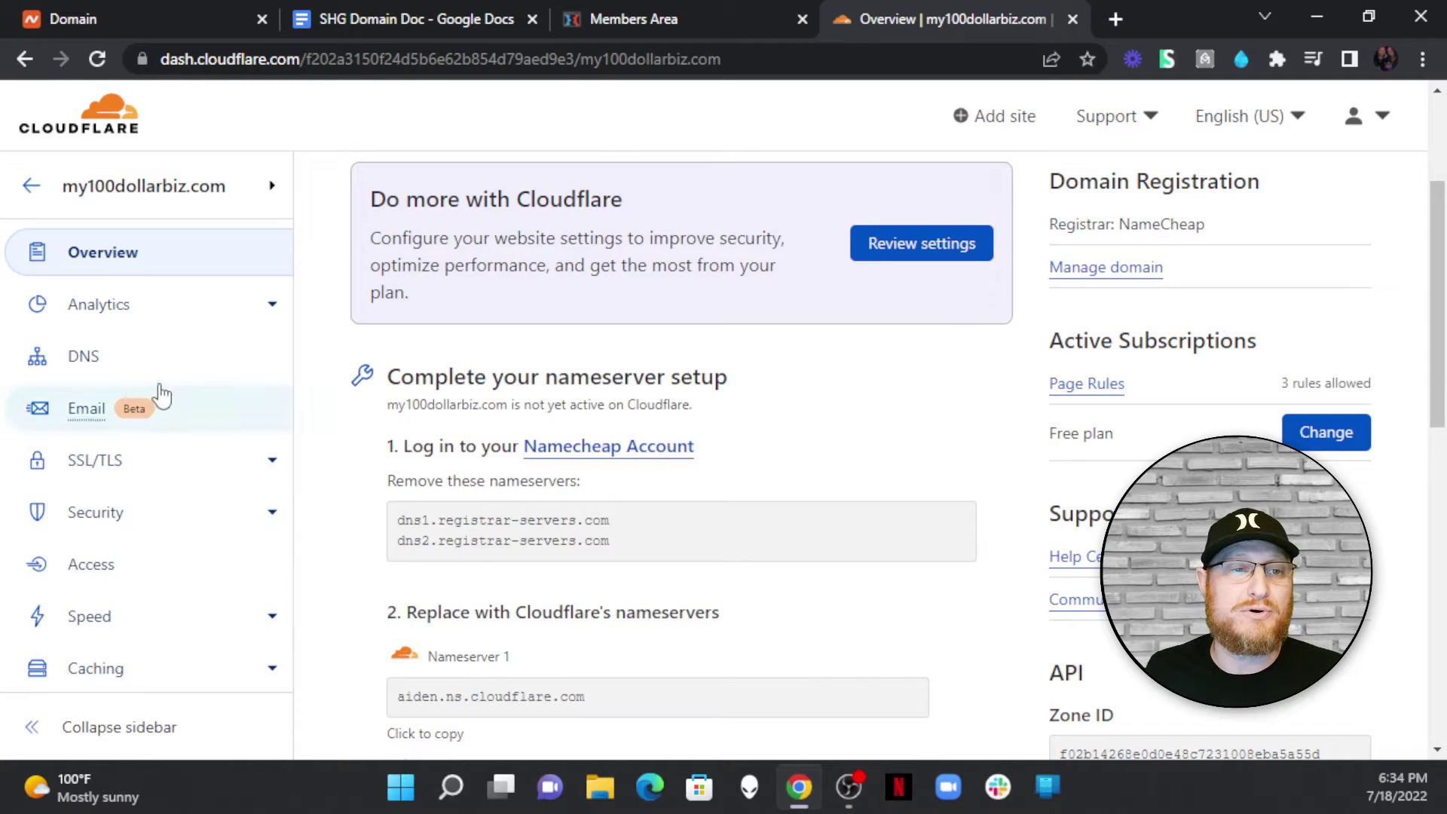
scroll(151, 368, down, 7)
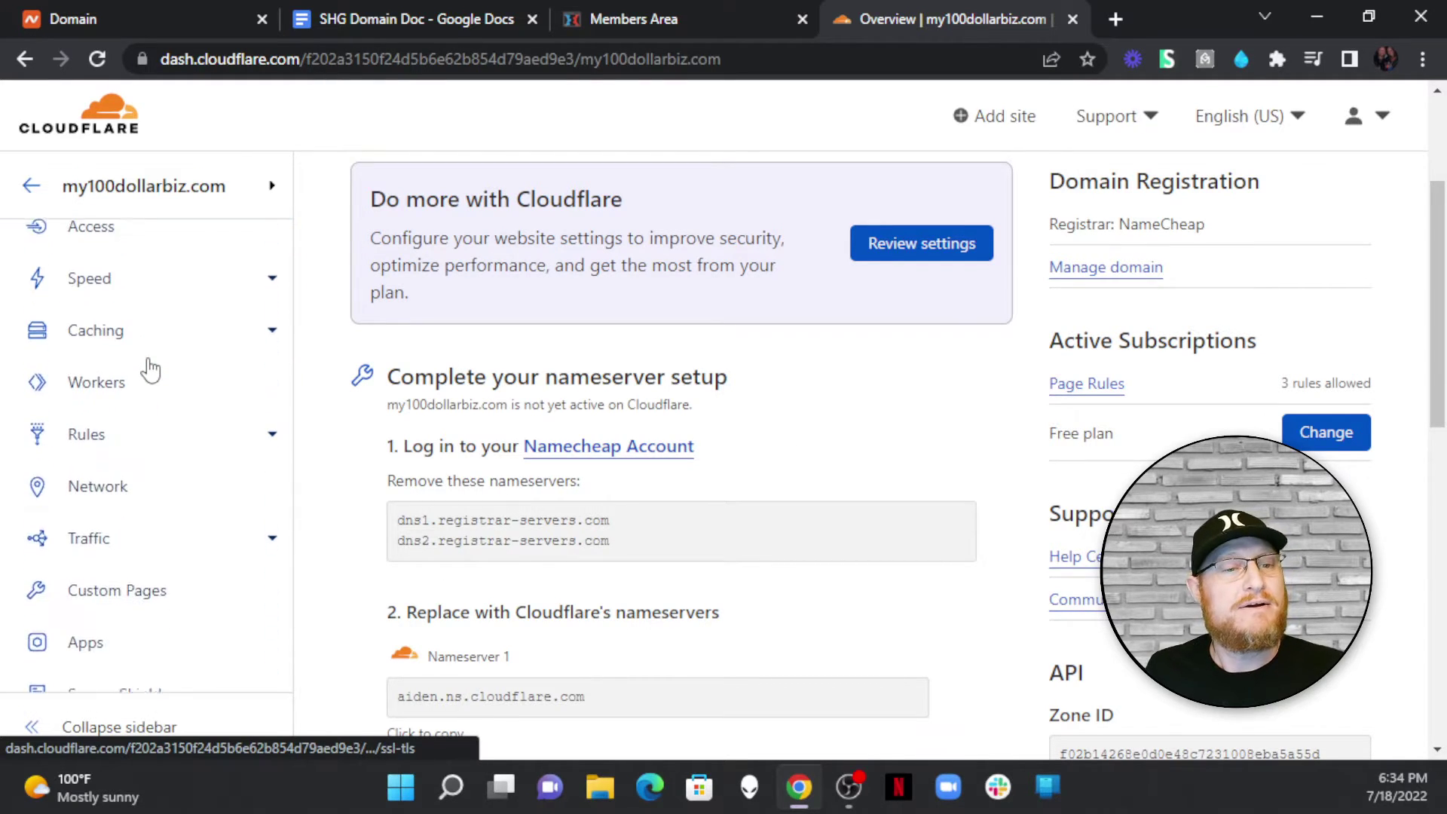
scroll(90, 377, up, 1)
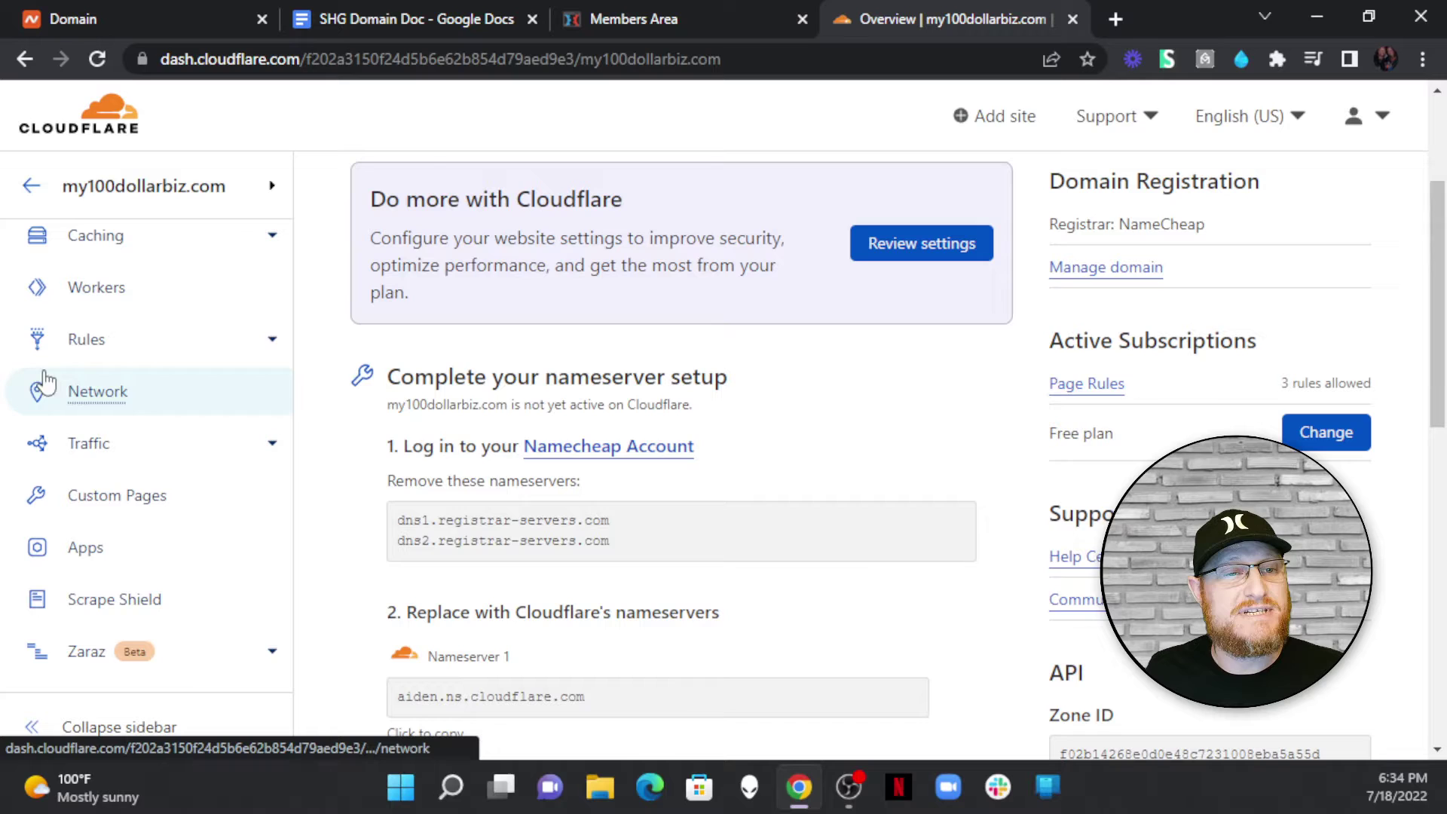
click(87, 339)
scroll(560, 335, down, 6)
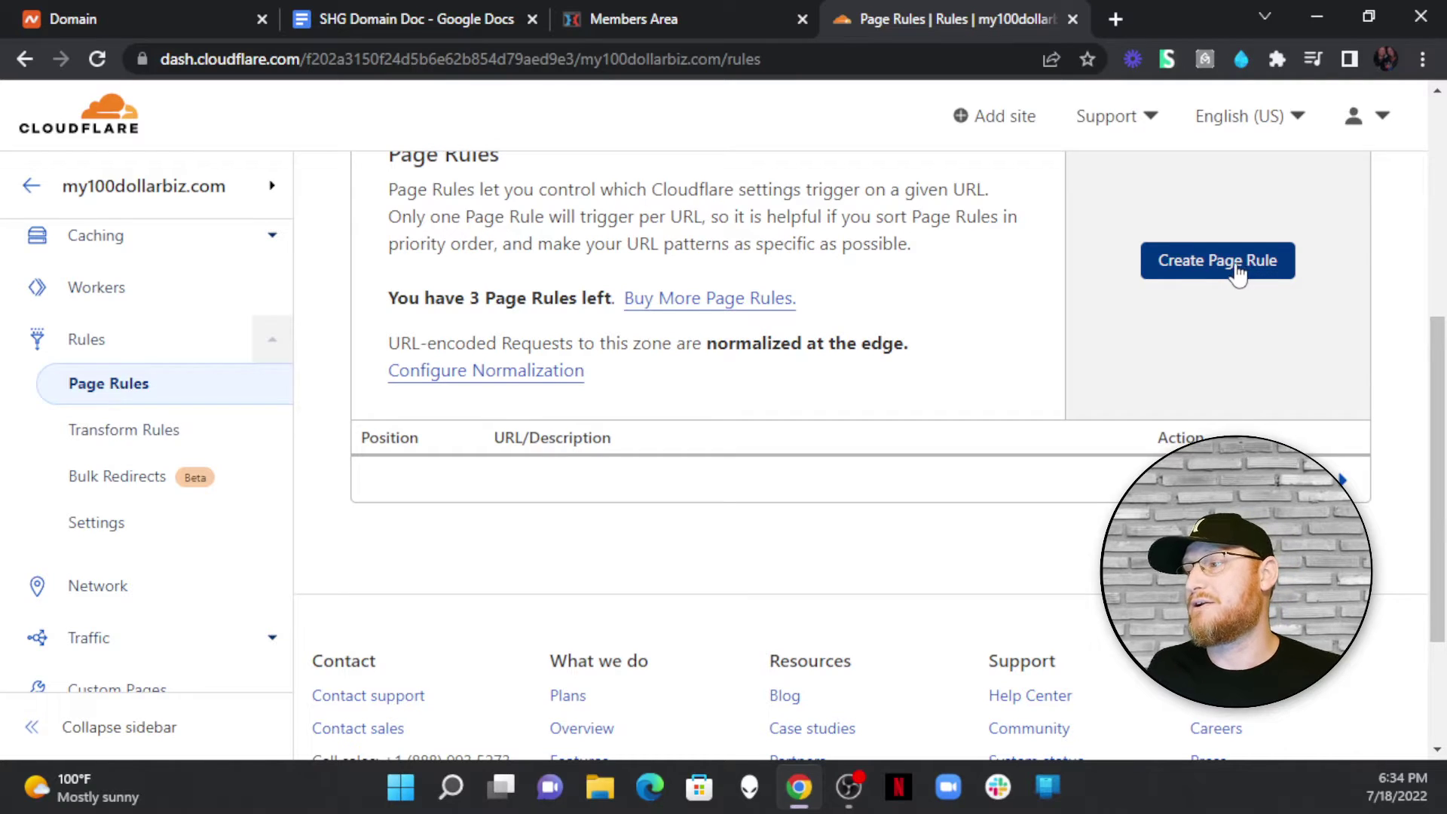
click(1231, 265)
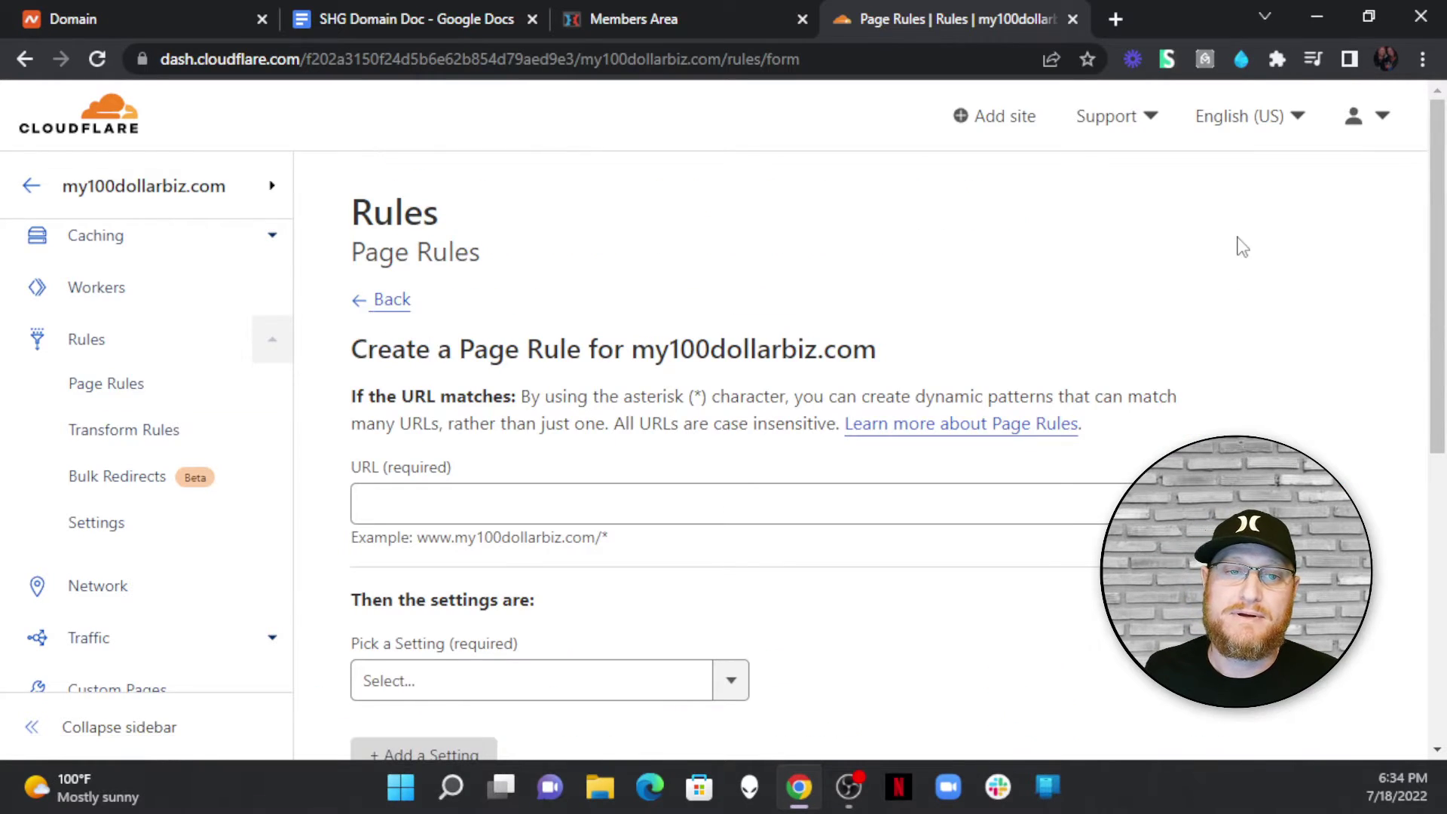
Step: Set the page rule's URL to my100dollarbiz.com/* by copying it from the example without the www prefix
scroll(1237, 242, down, 2)
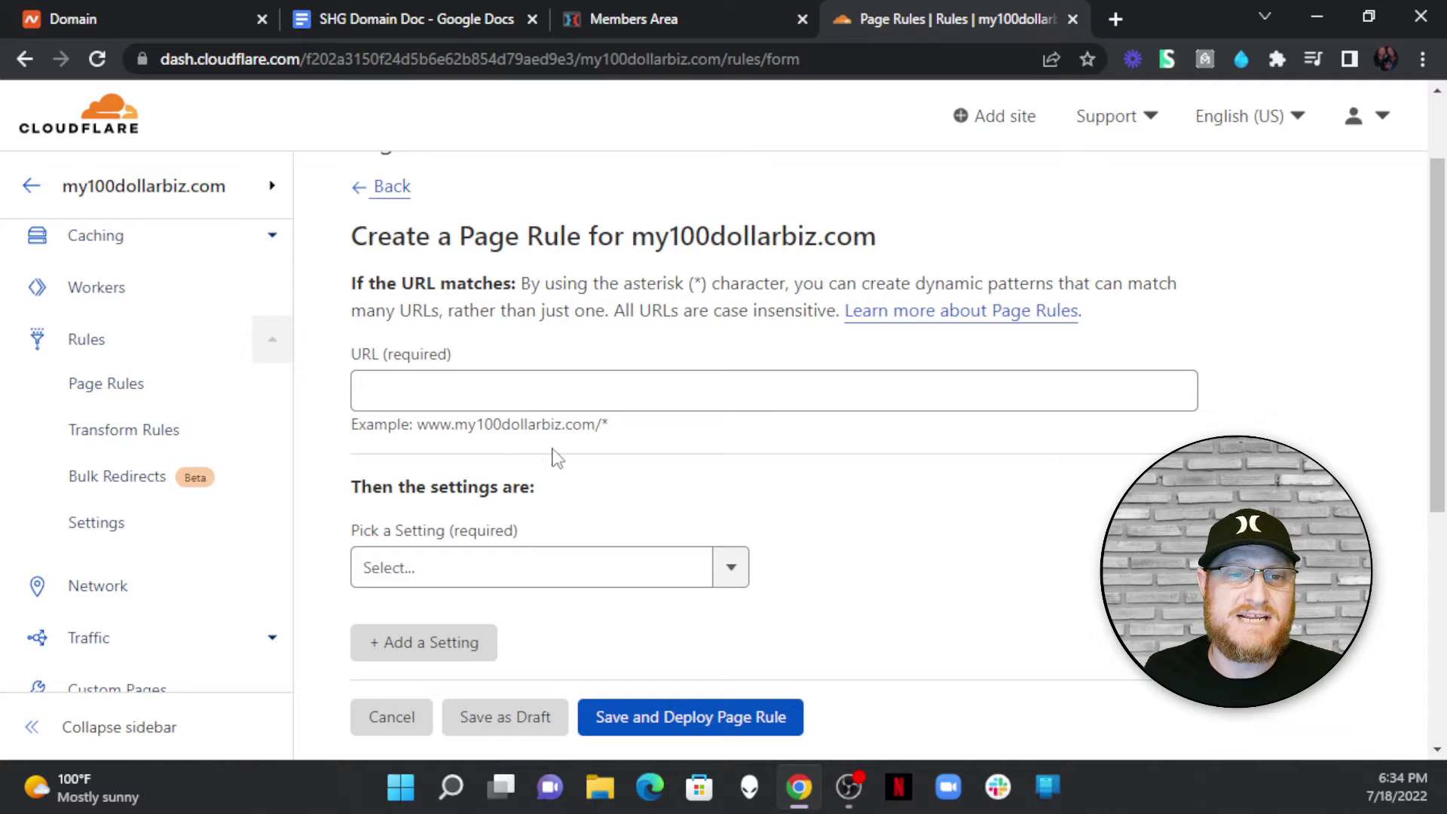
drag(457, 423, 600, 425)
right_click(600, 425)
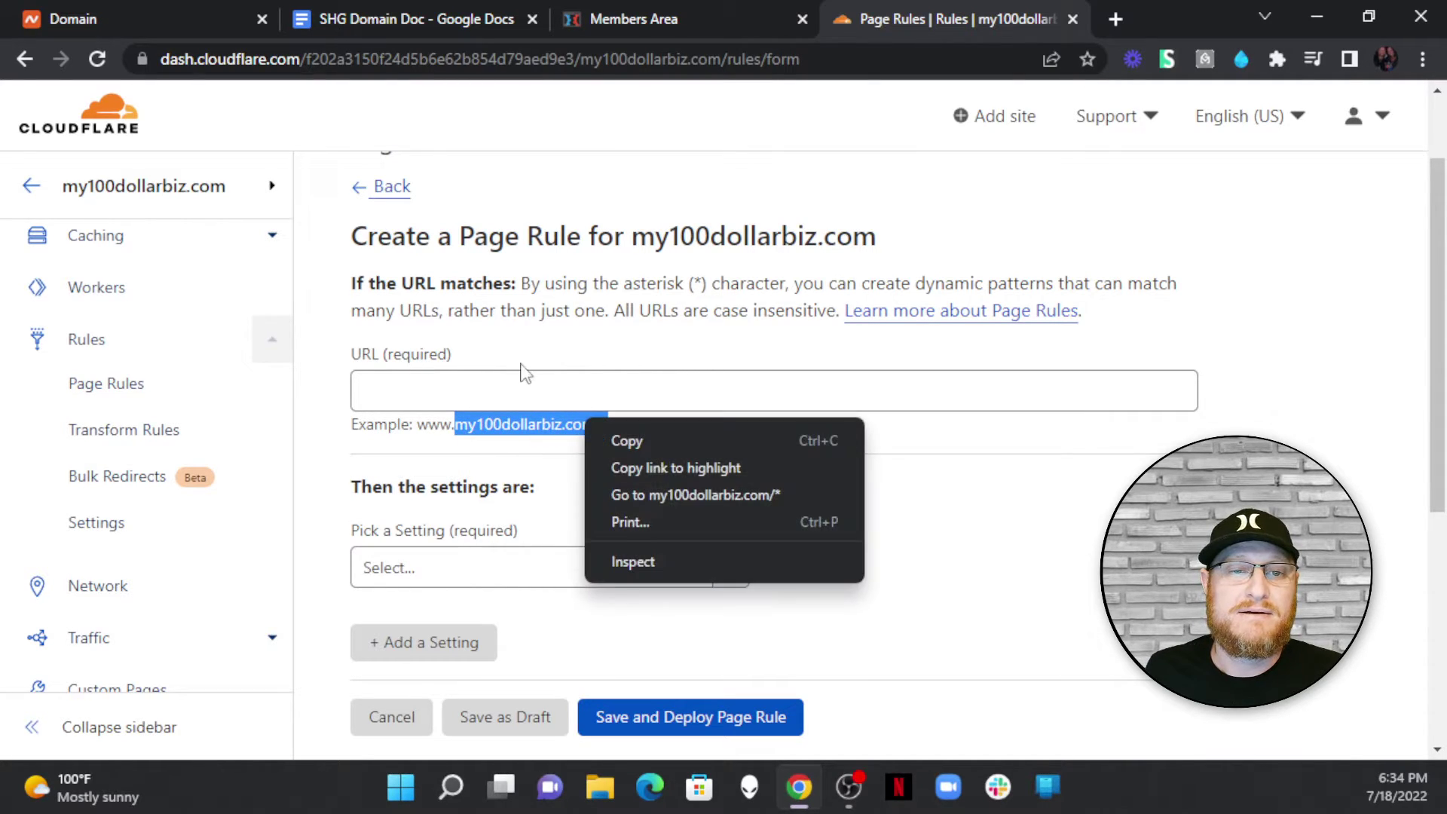
click(622, 445)
right_click(508, 399)
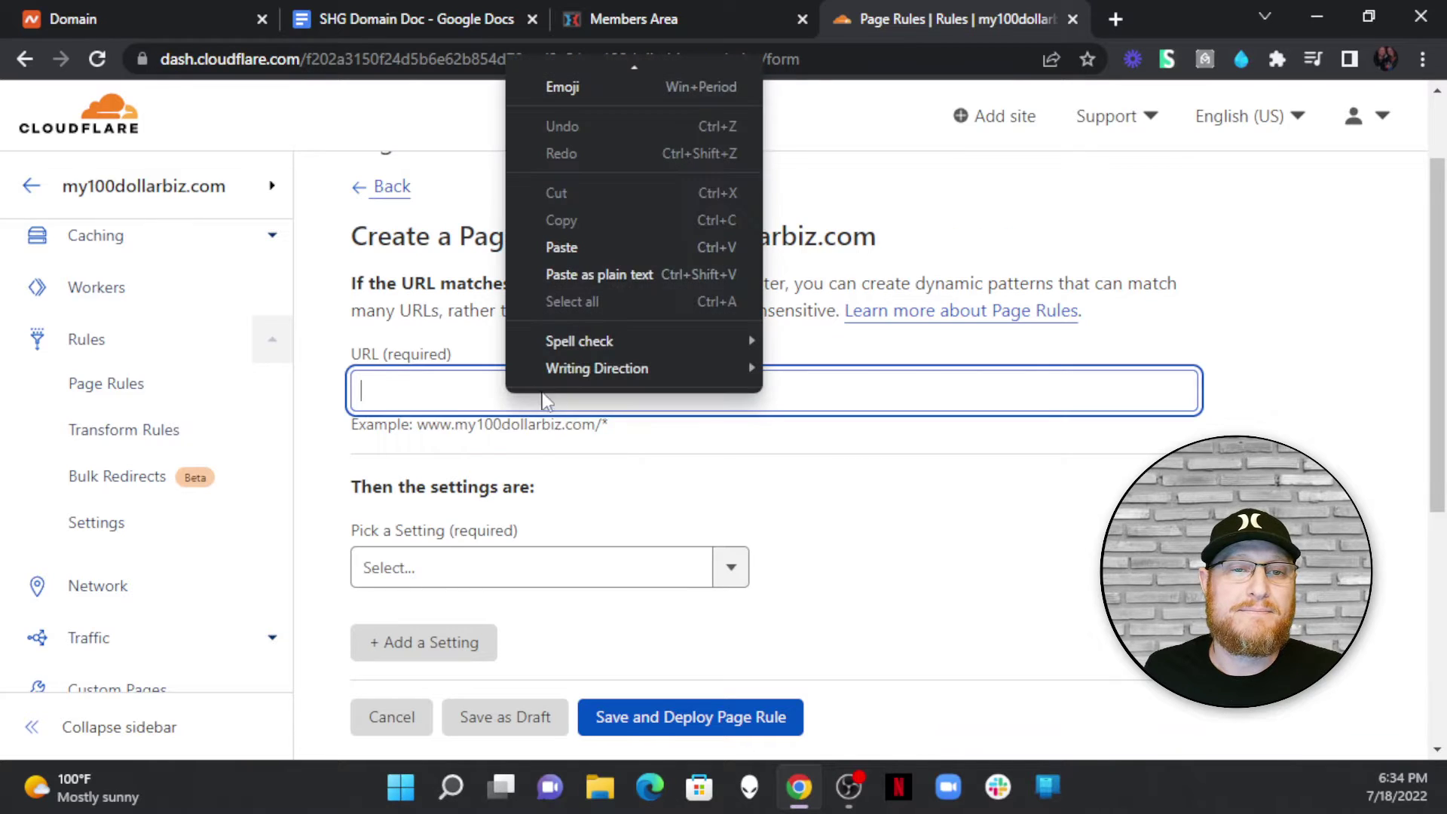
click(578, 242)
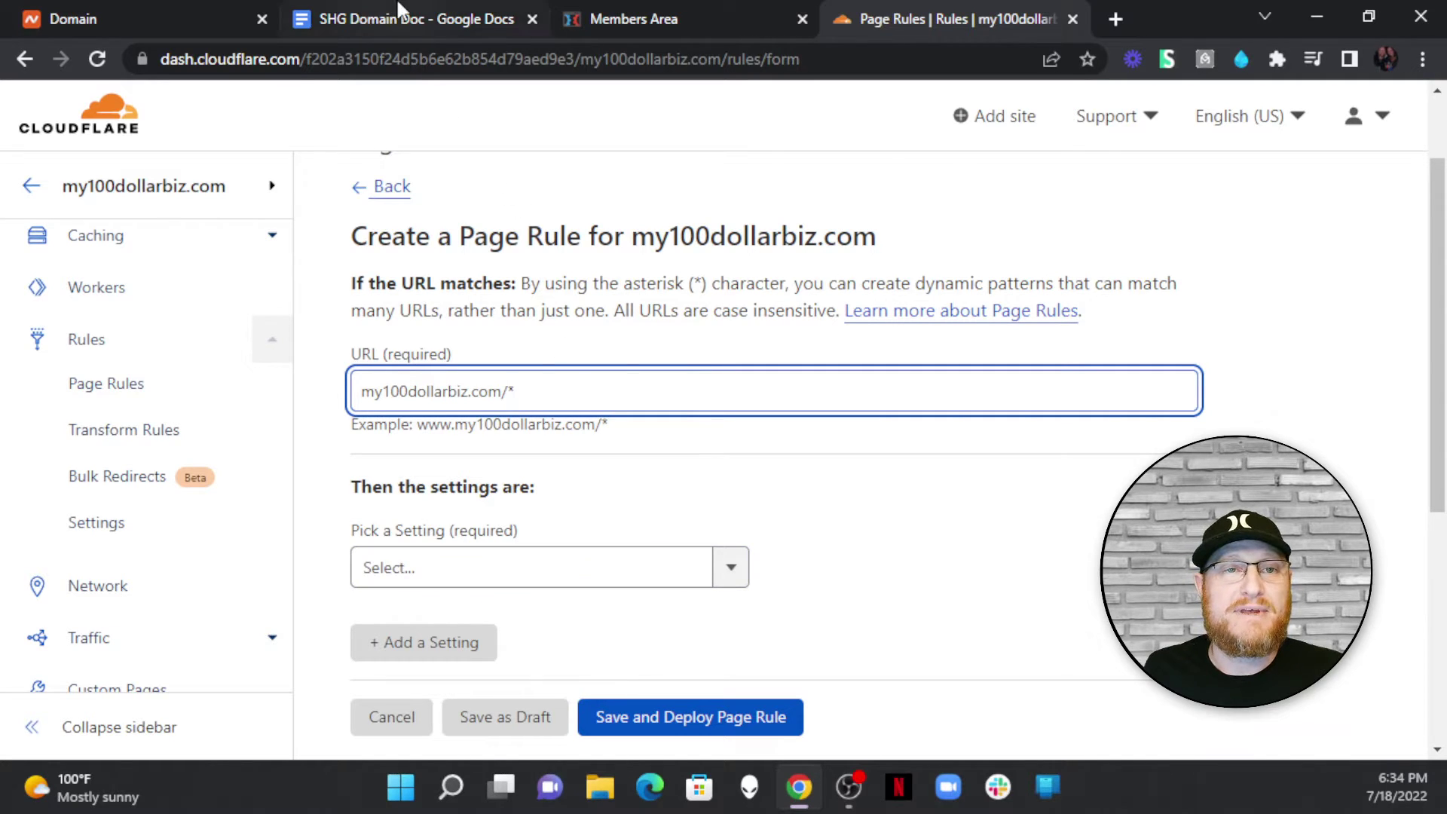
Step: Copy the SHG link from the SHG Domain Doc in Google Docs, and switch to the Namecheap domain page
click(435, 21)
drag(692, 351, 420, 337)
right_click(413, 345)
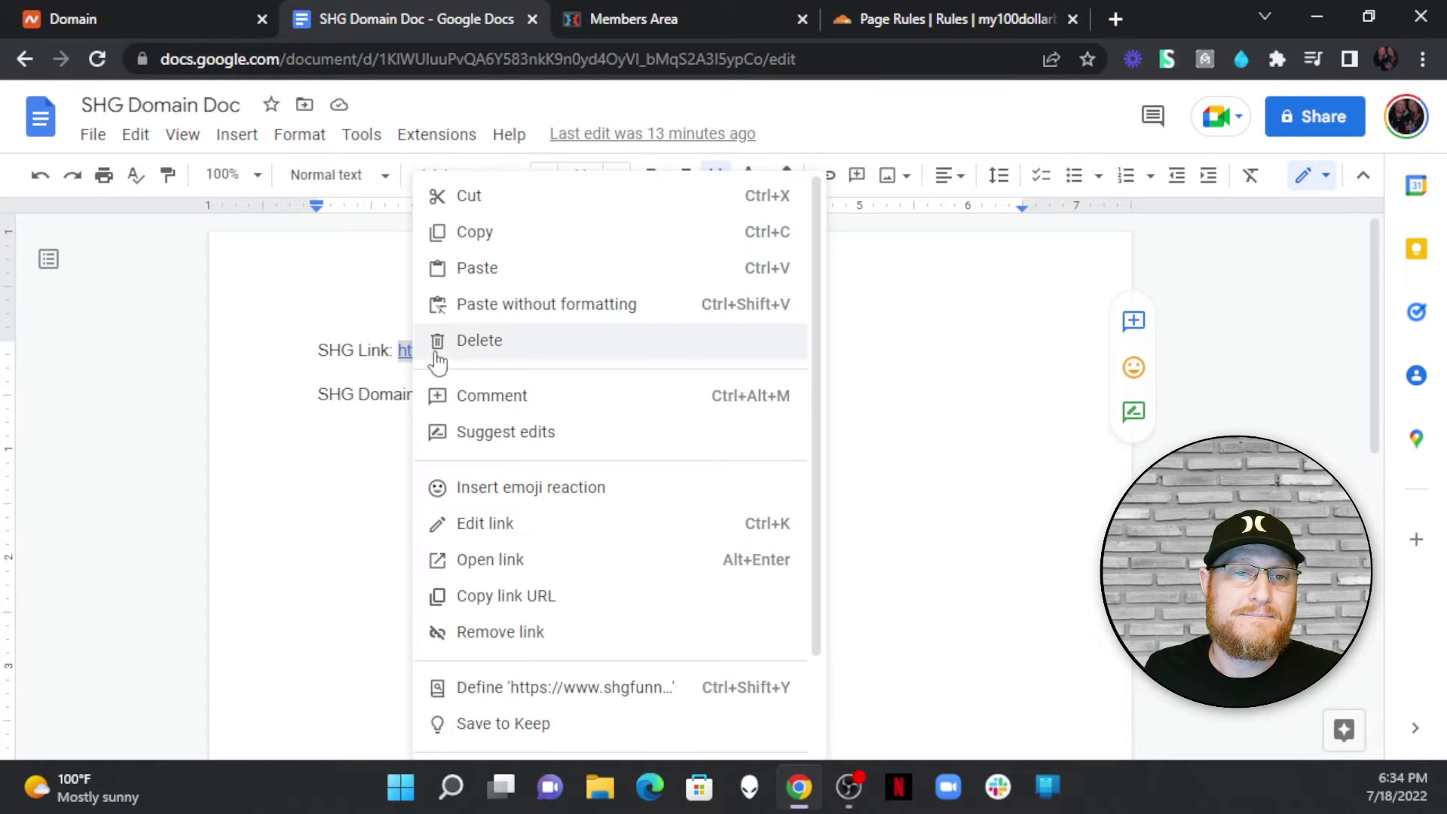
click(517, 232)
click(137, 3)
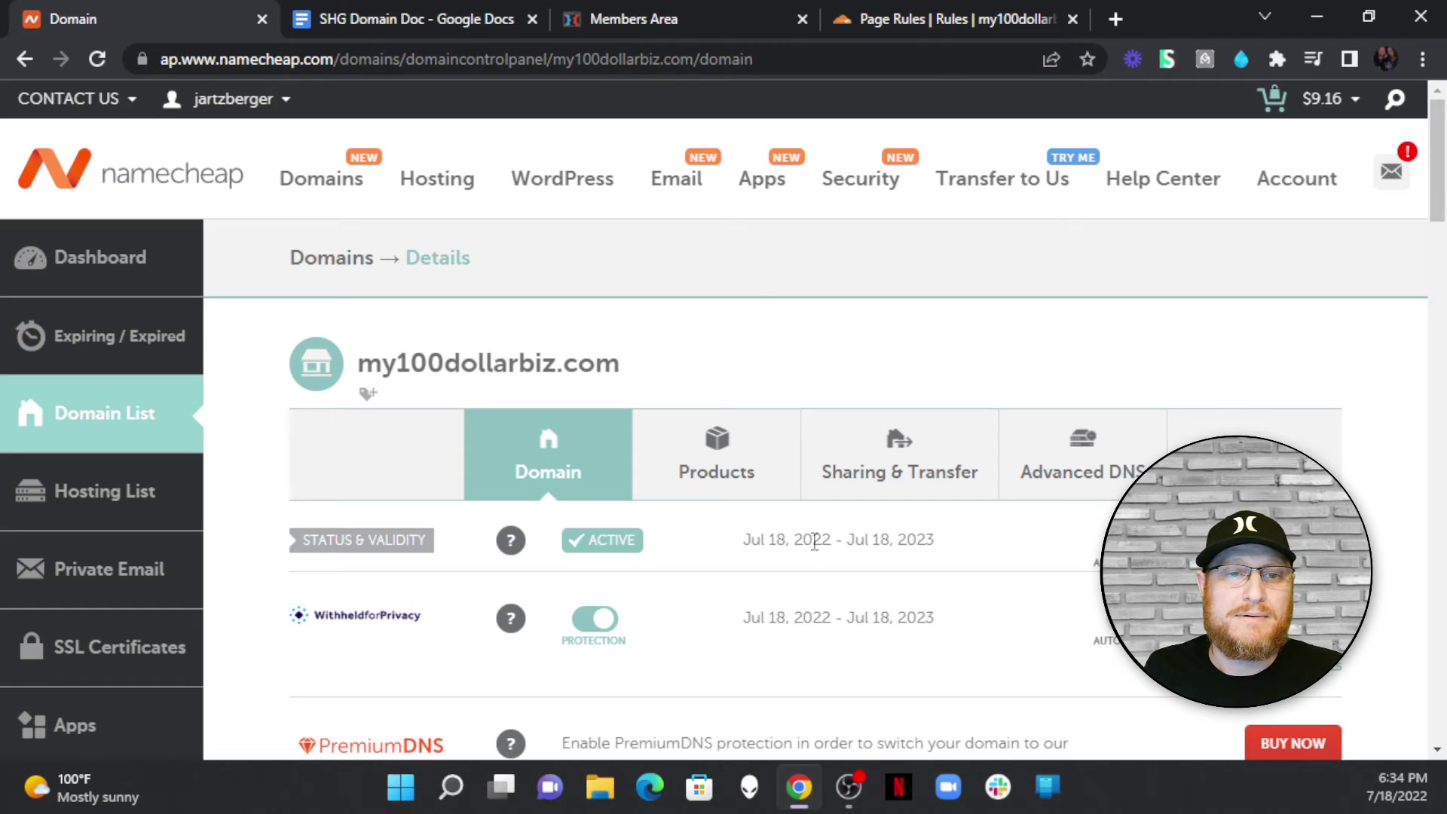
Step: Switch to Cloudflare and set the page rule to Forwarding URL with status code 301 - Permanent Redirect
click(868, 14)
scroll(667, 490, down, 3)
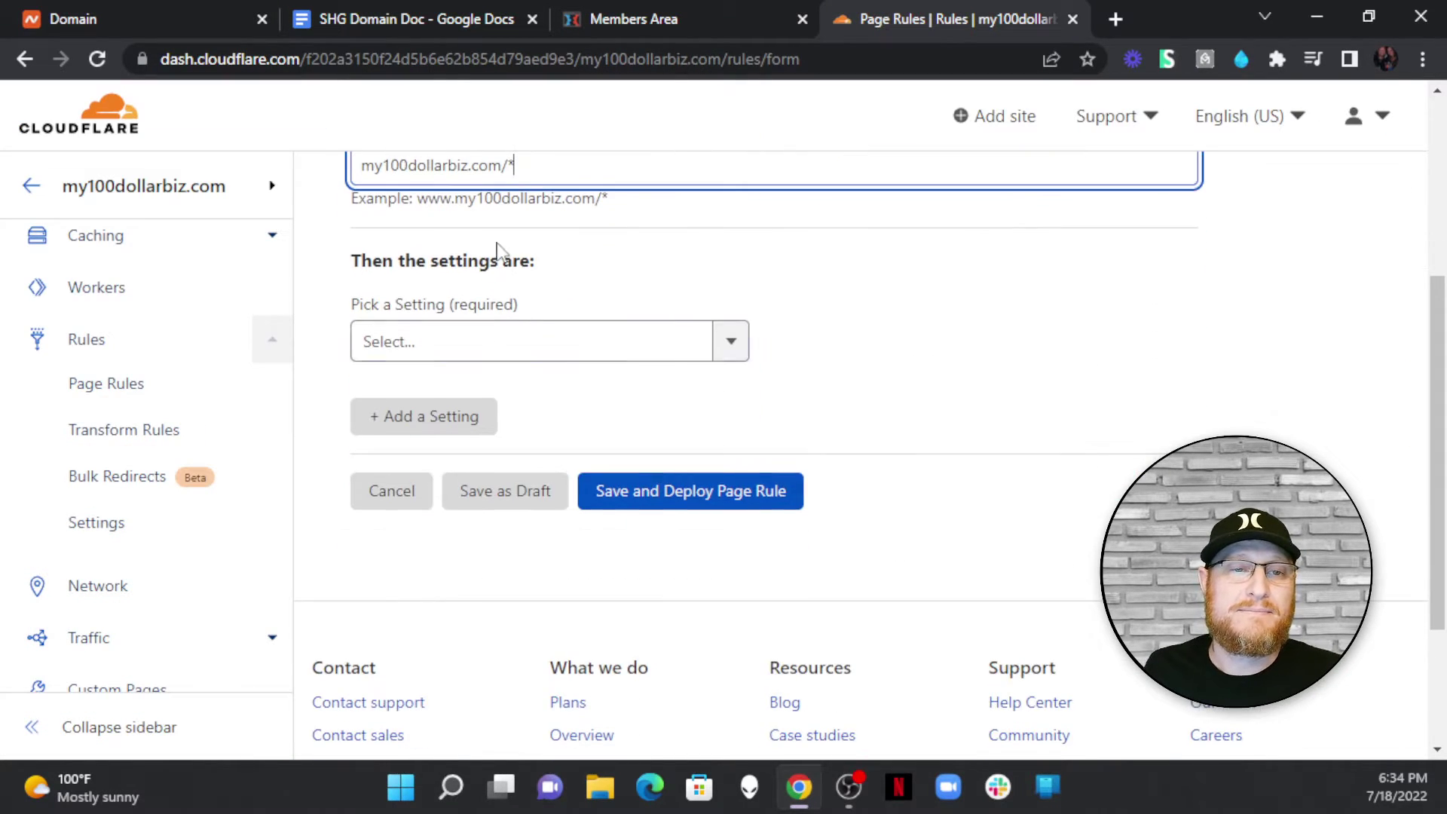
click(456, 349)
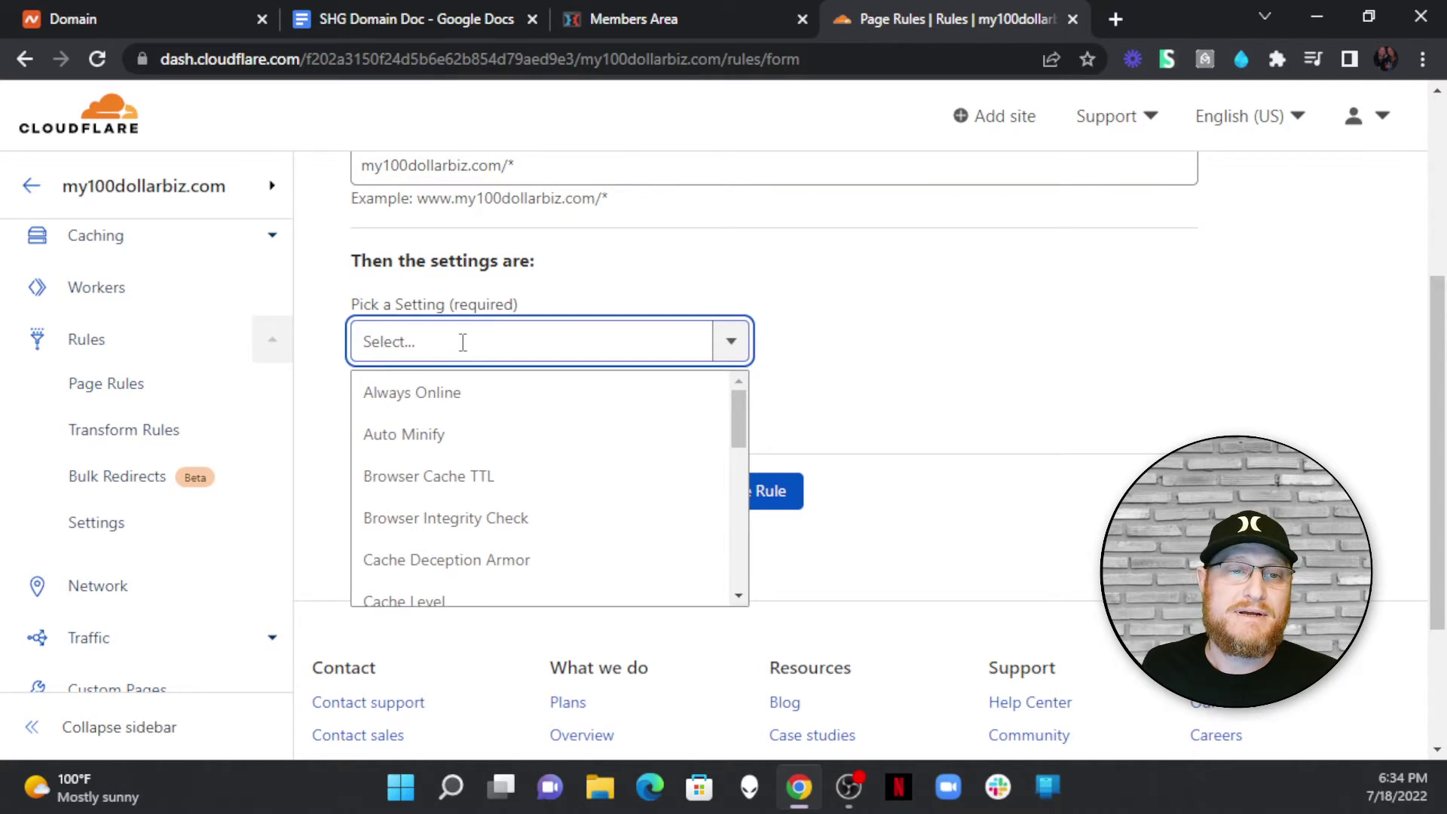
scroll(490, 339, down, 8)
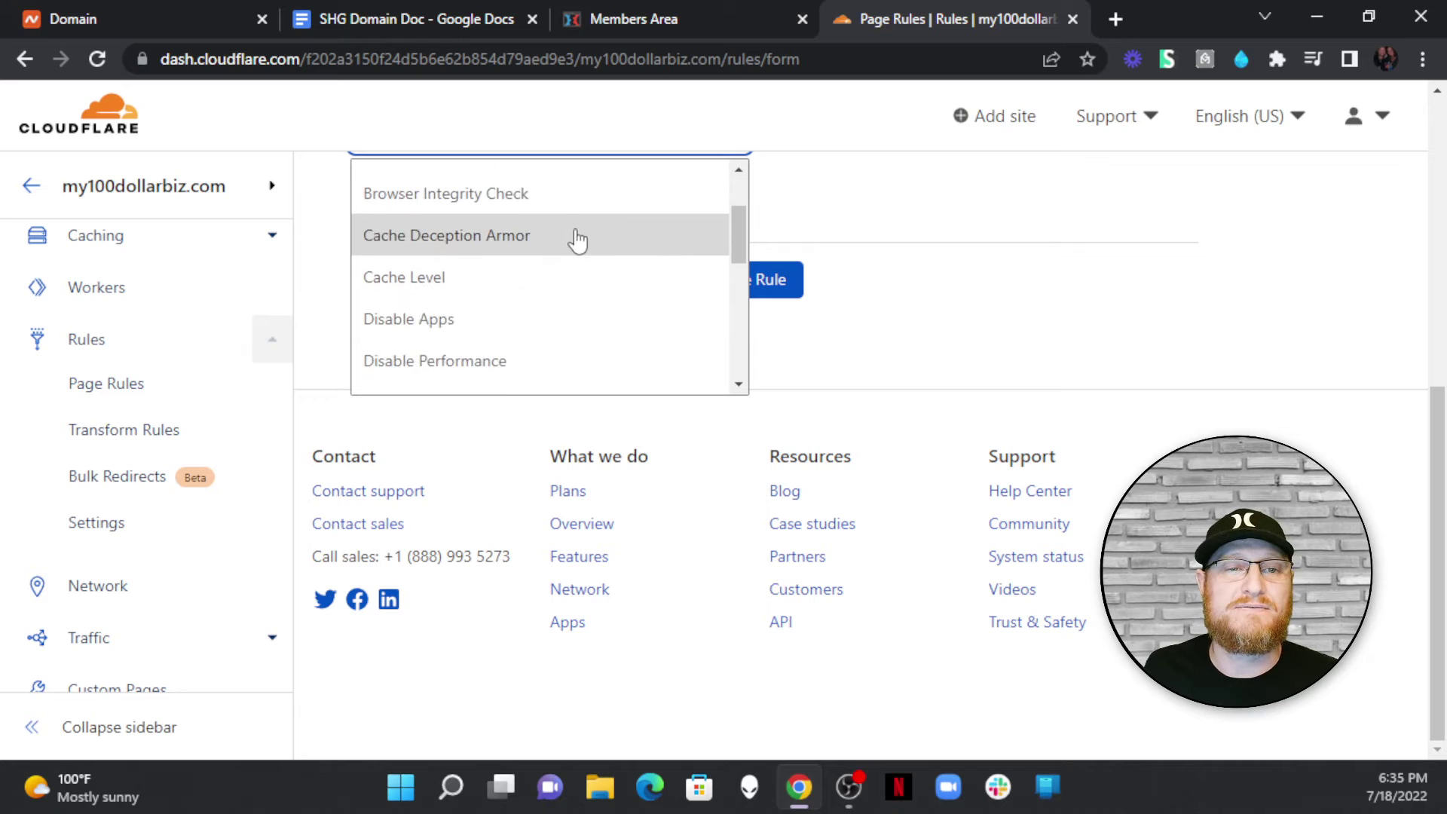
scroll(578, 241, down, 2)
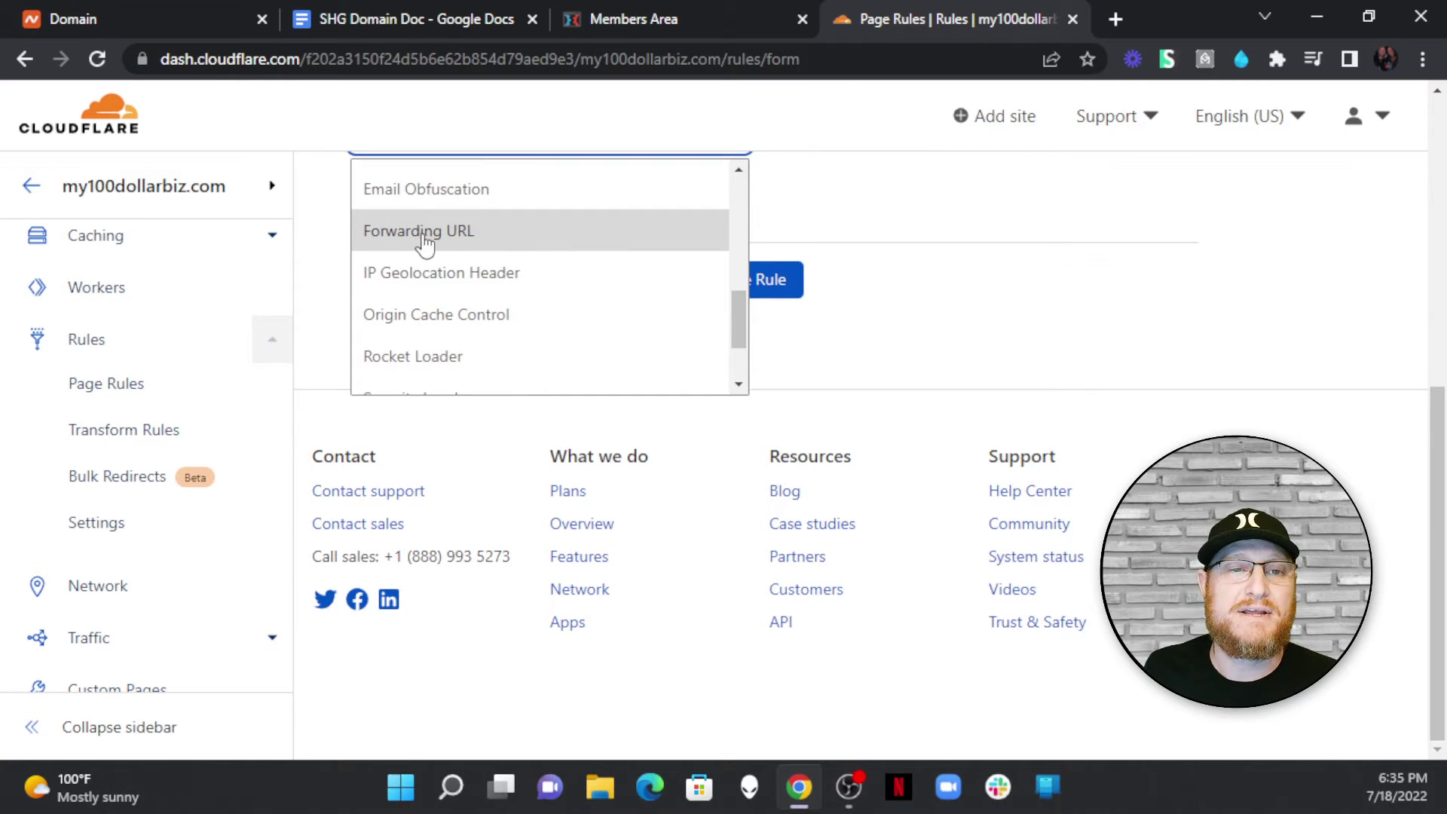
click(427, 240)
scroll(836, 373, up, 3)
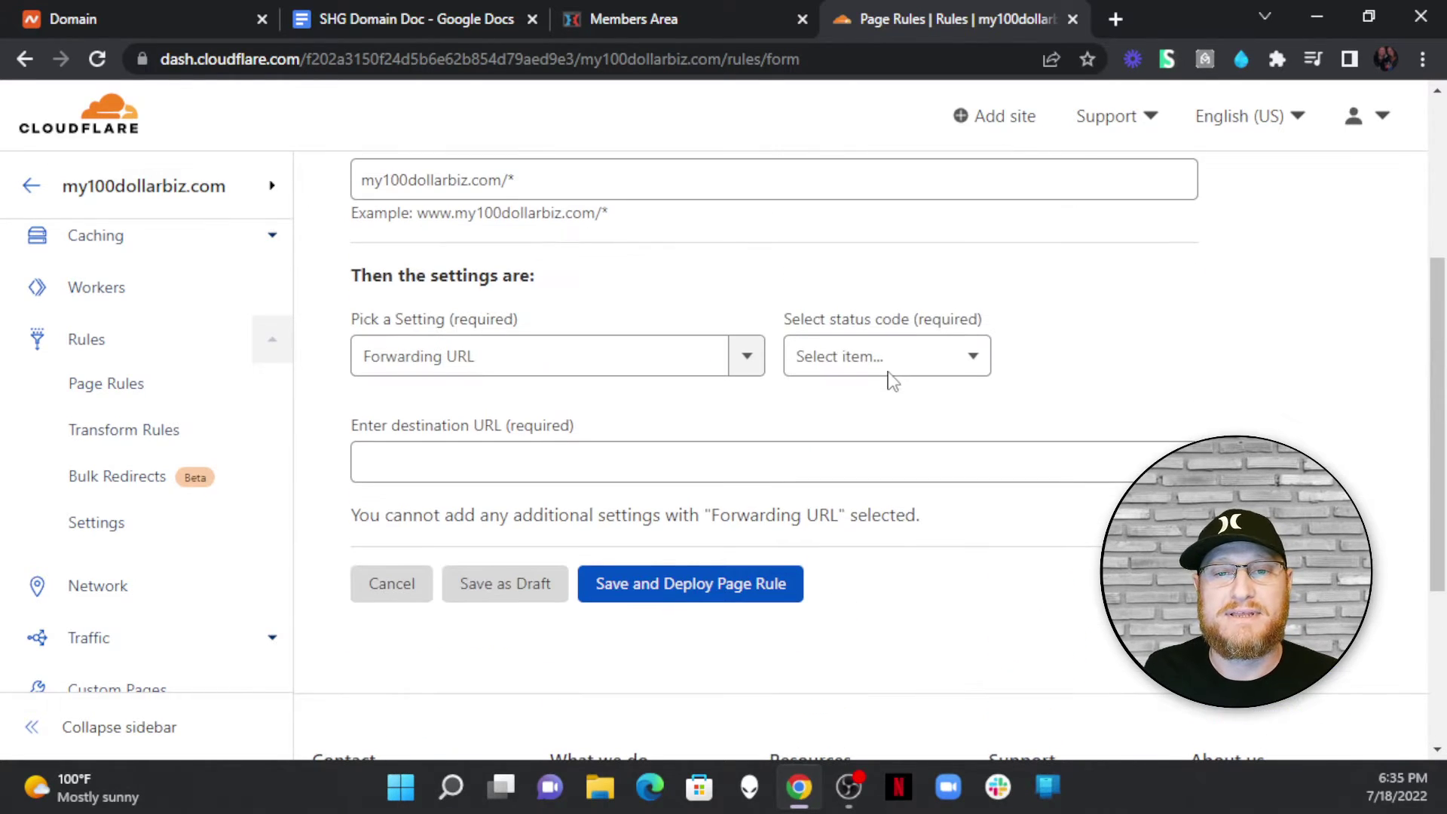
click(905, 361)
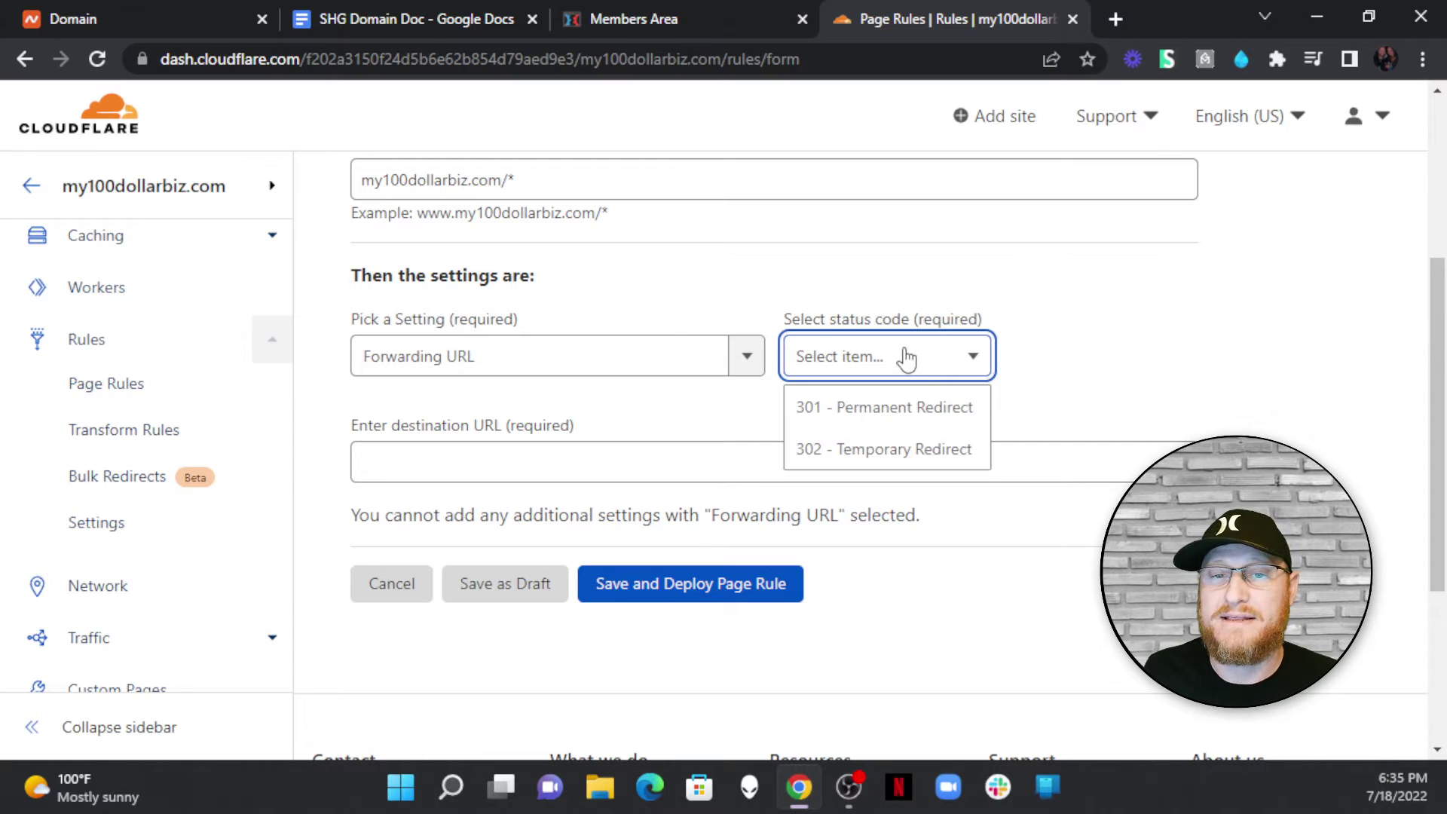
click(938, 411)
Step: Paste the copied SHG link as the destination URL, and save and deploy the my100dollarbiz.com/* page rule
right_click(517, 465)
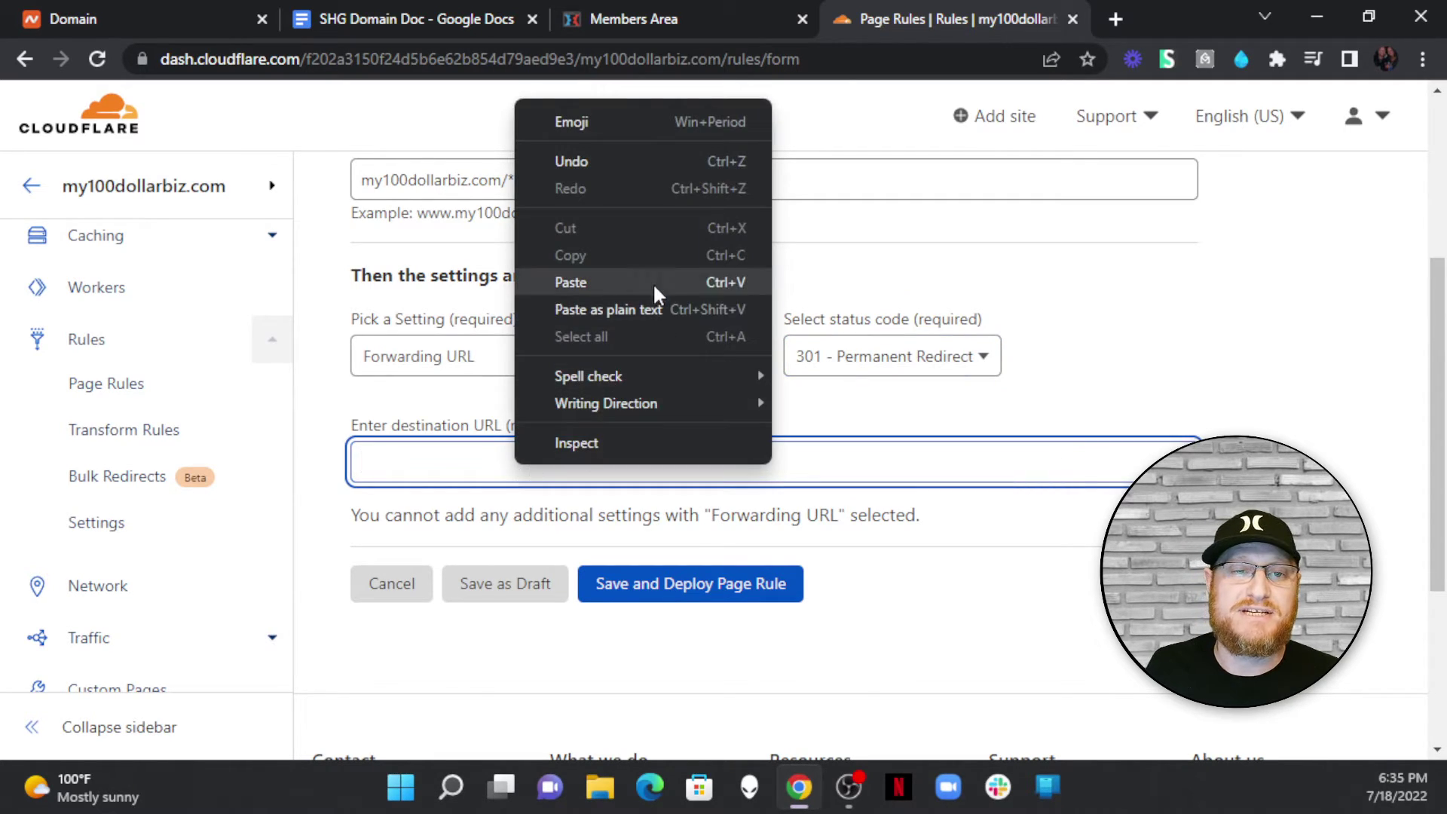
click(604, 282)
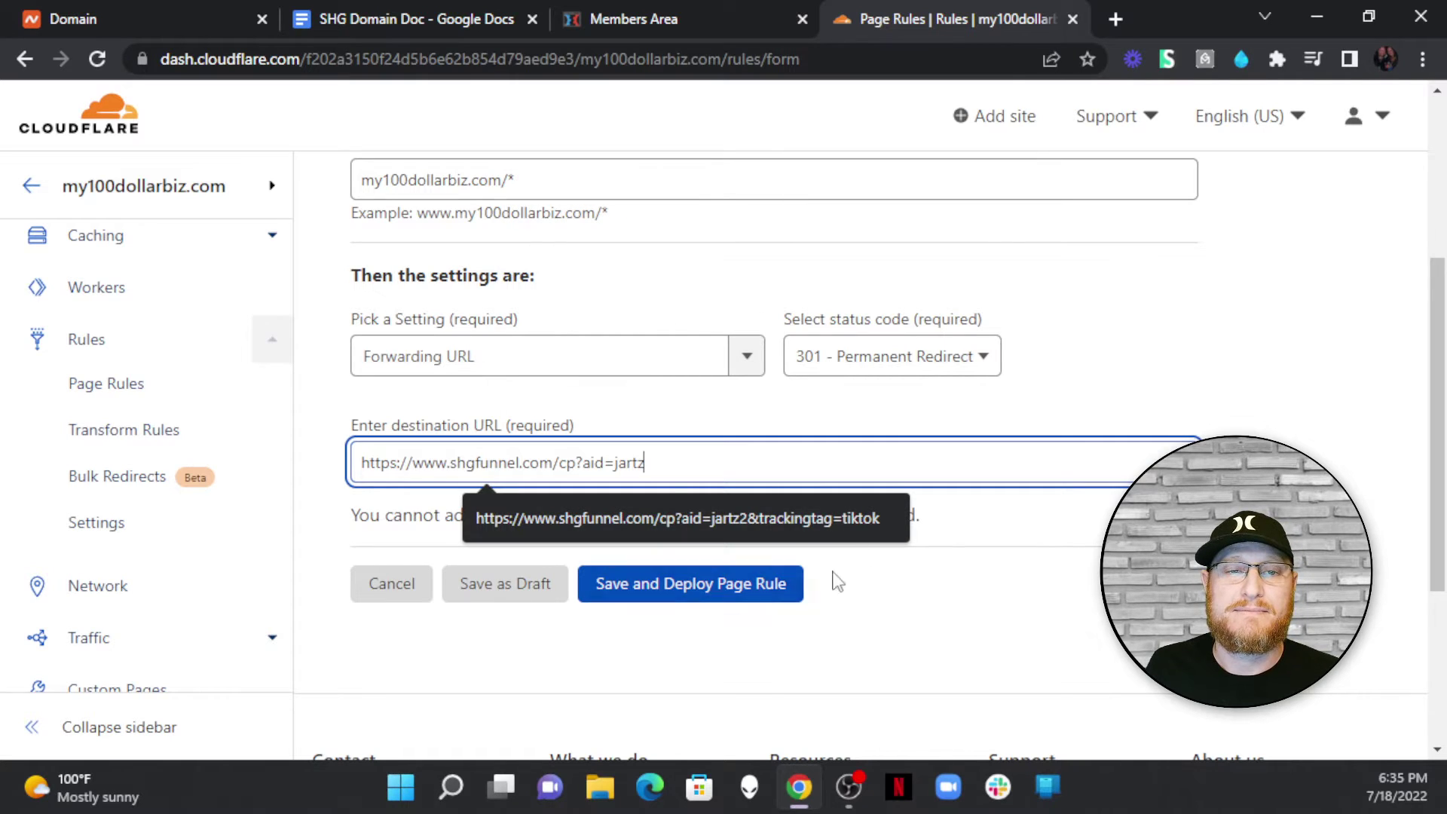
click(726, 590)
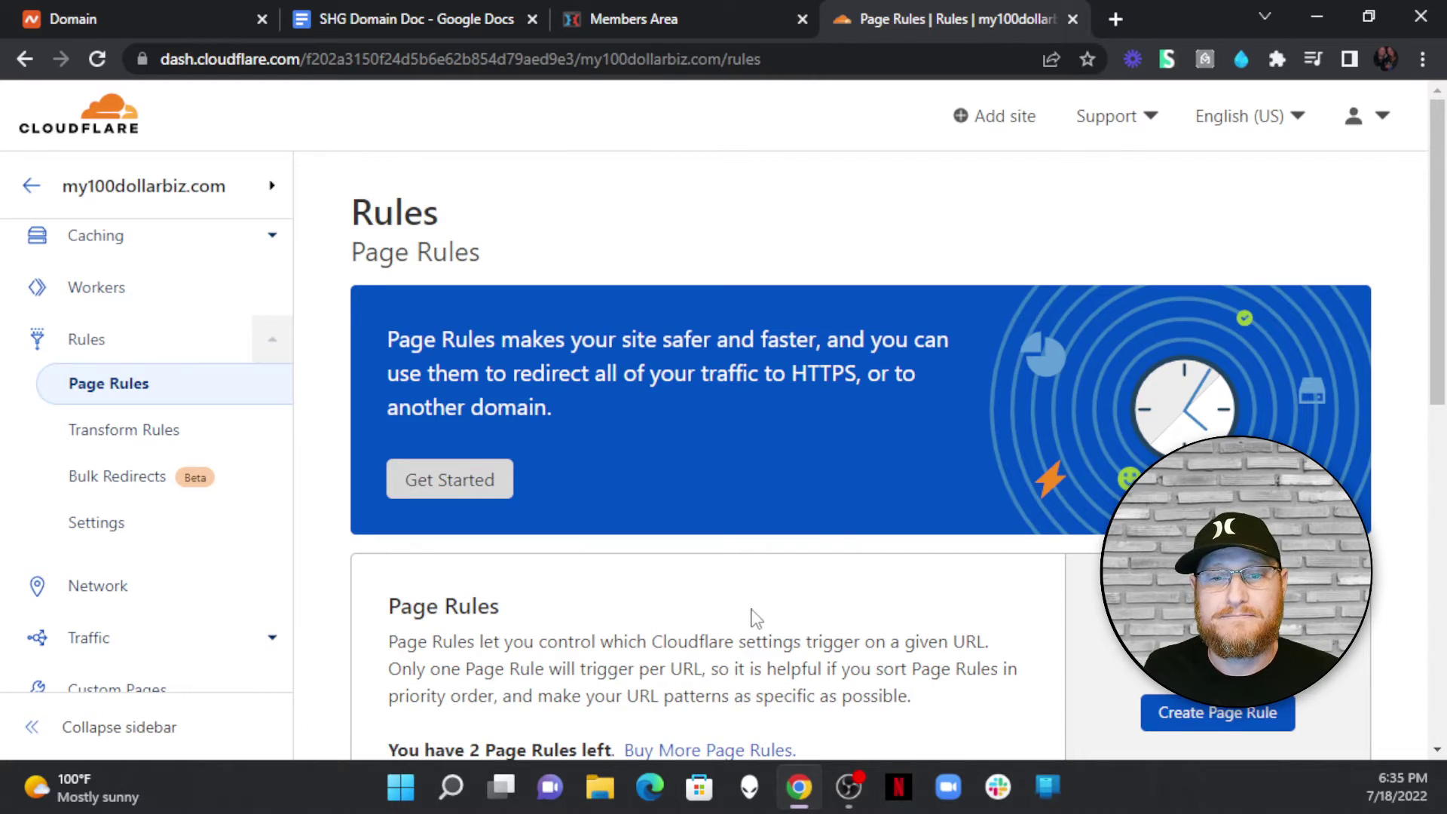
scroll(753, 603, down, 8)
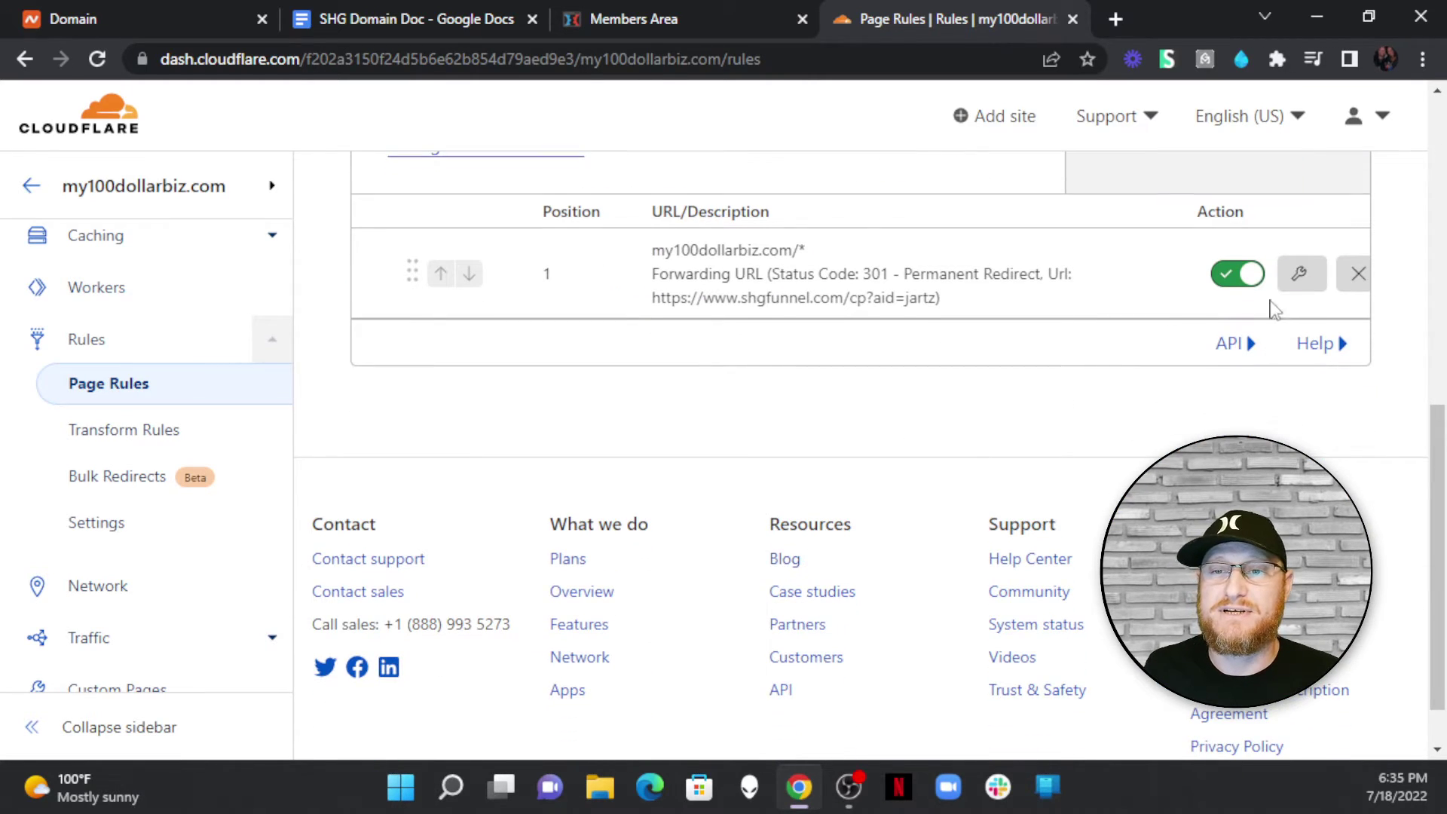
scroll(861, 346, up, 2)
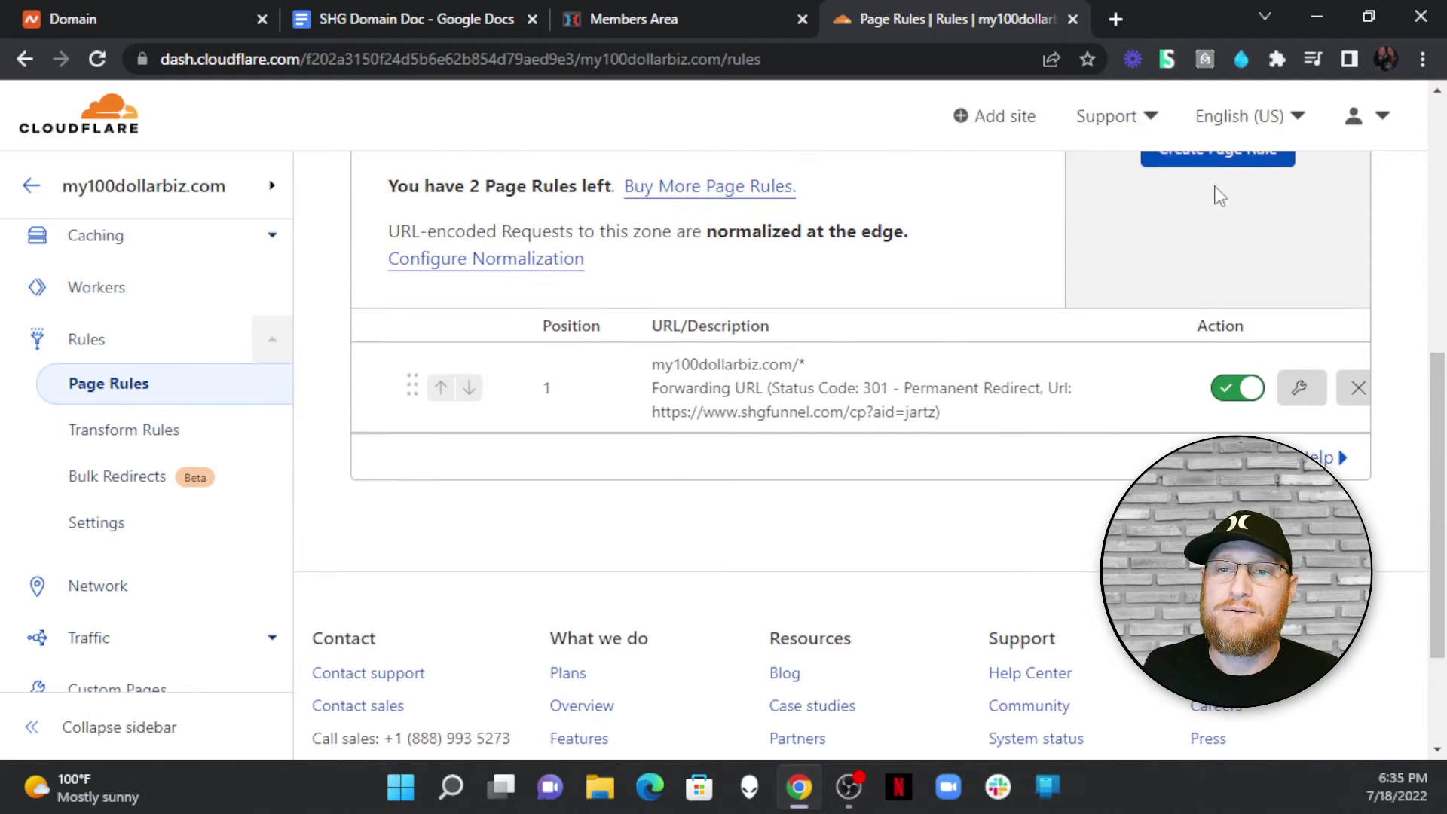
scroll(1221, 211, up, 3)
click(1216, 264)
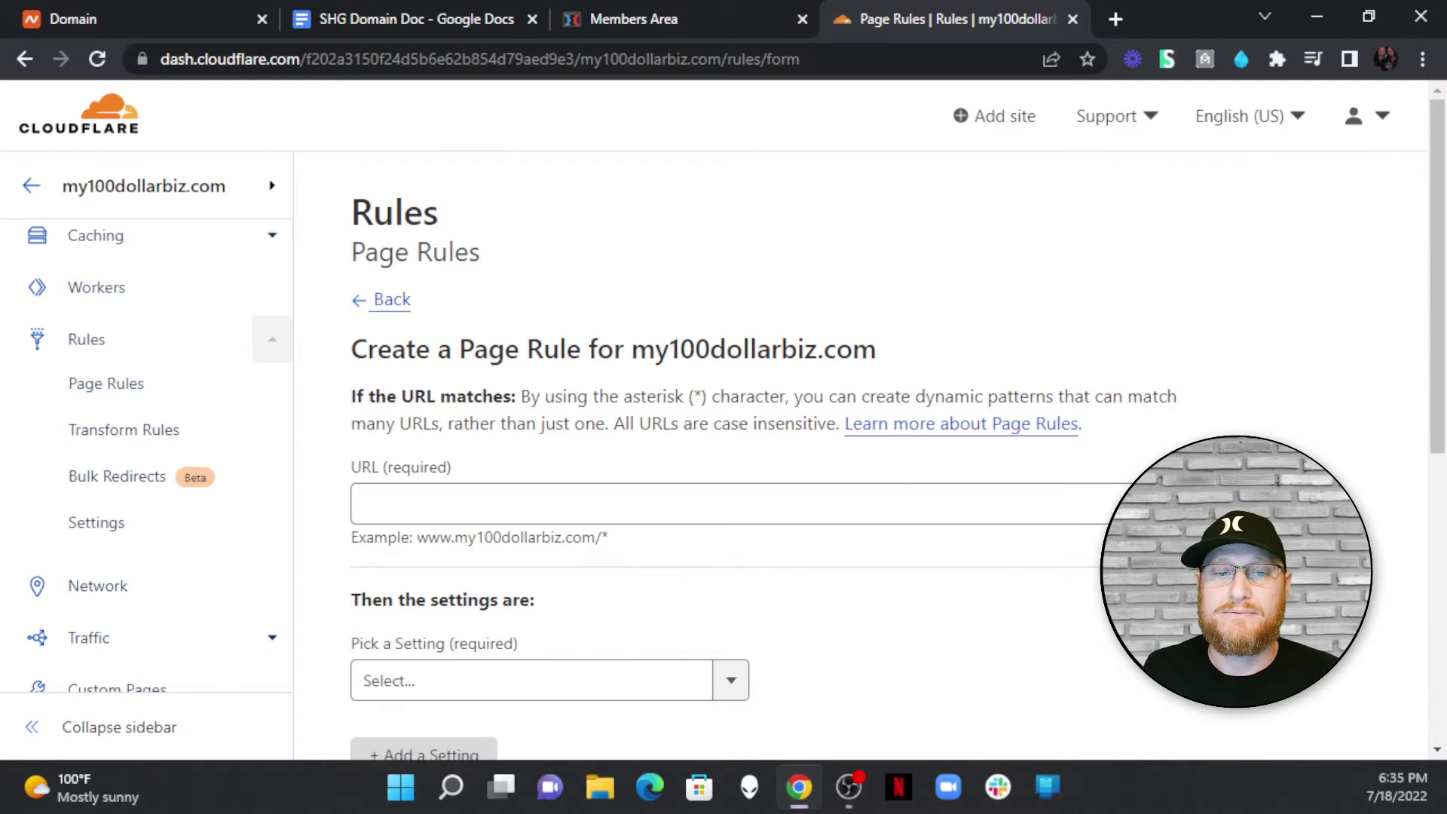
scroll(694, 474, down, 2)
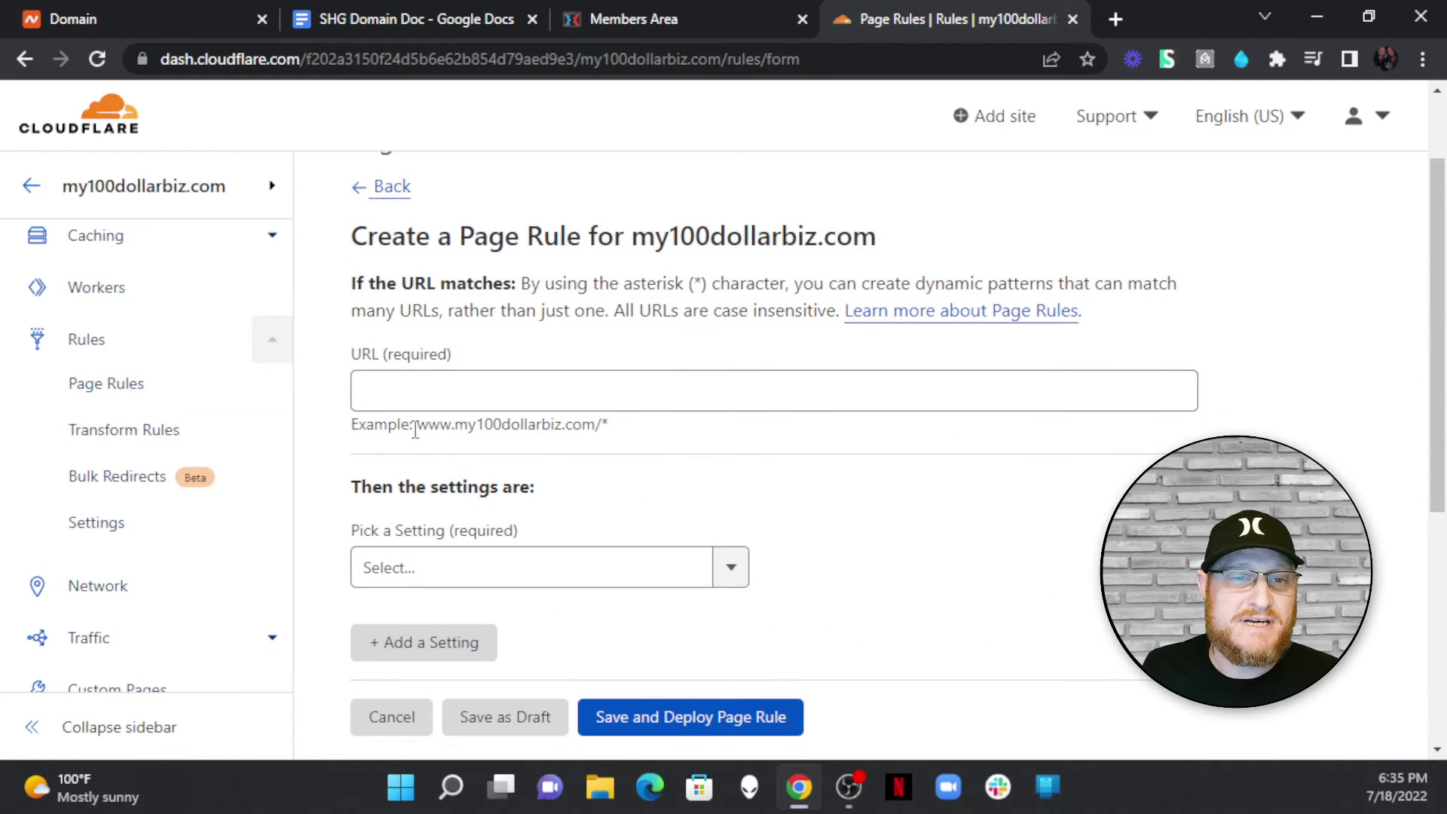
drag(416, 423, 606, 431)
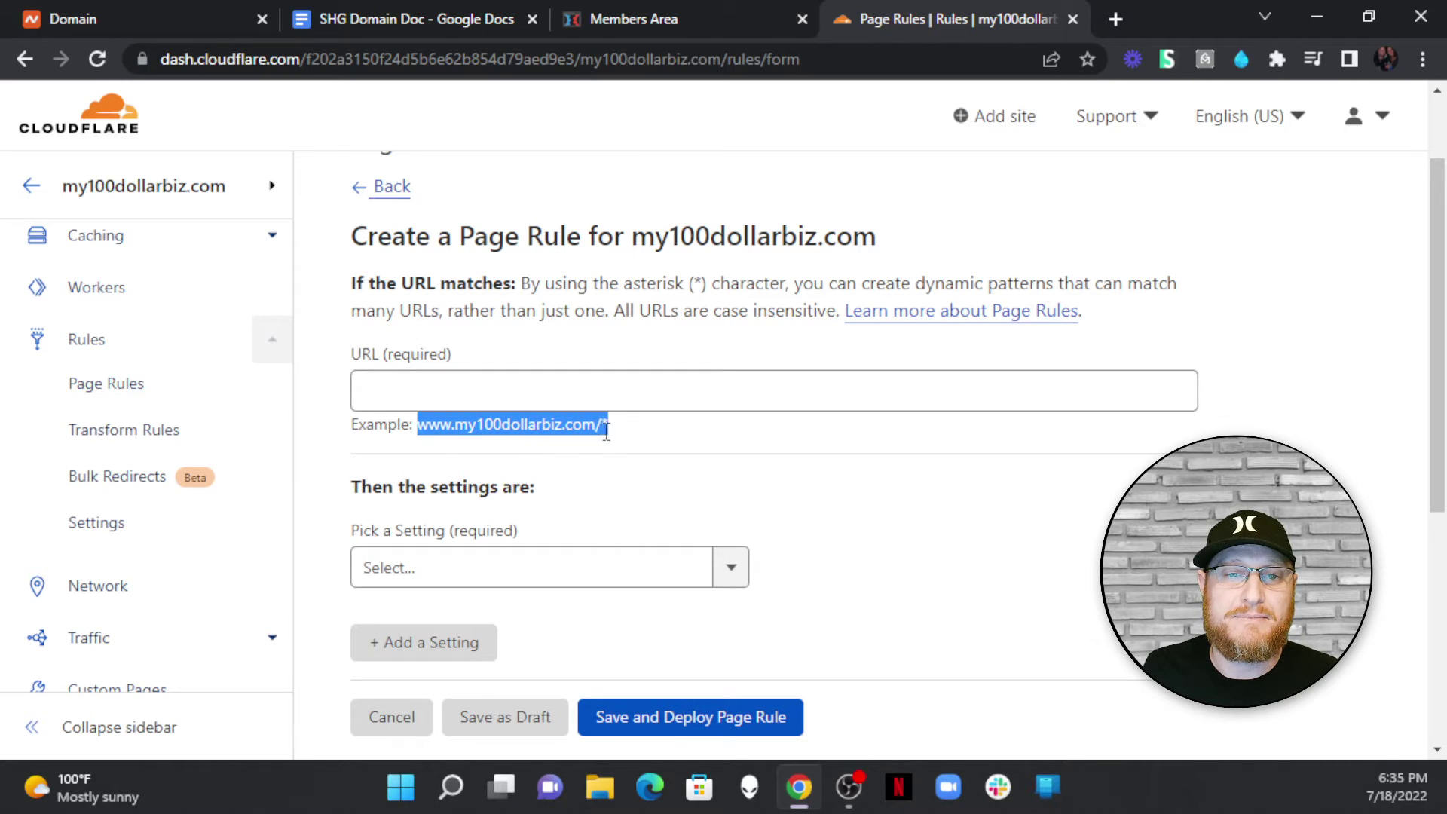
right_click(599, 427)
click(666, 445)
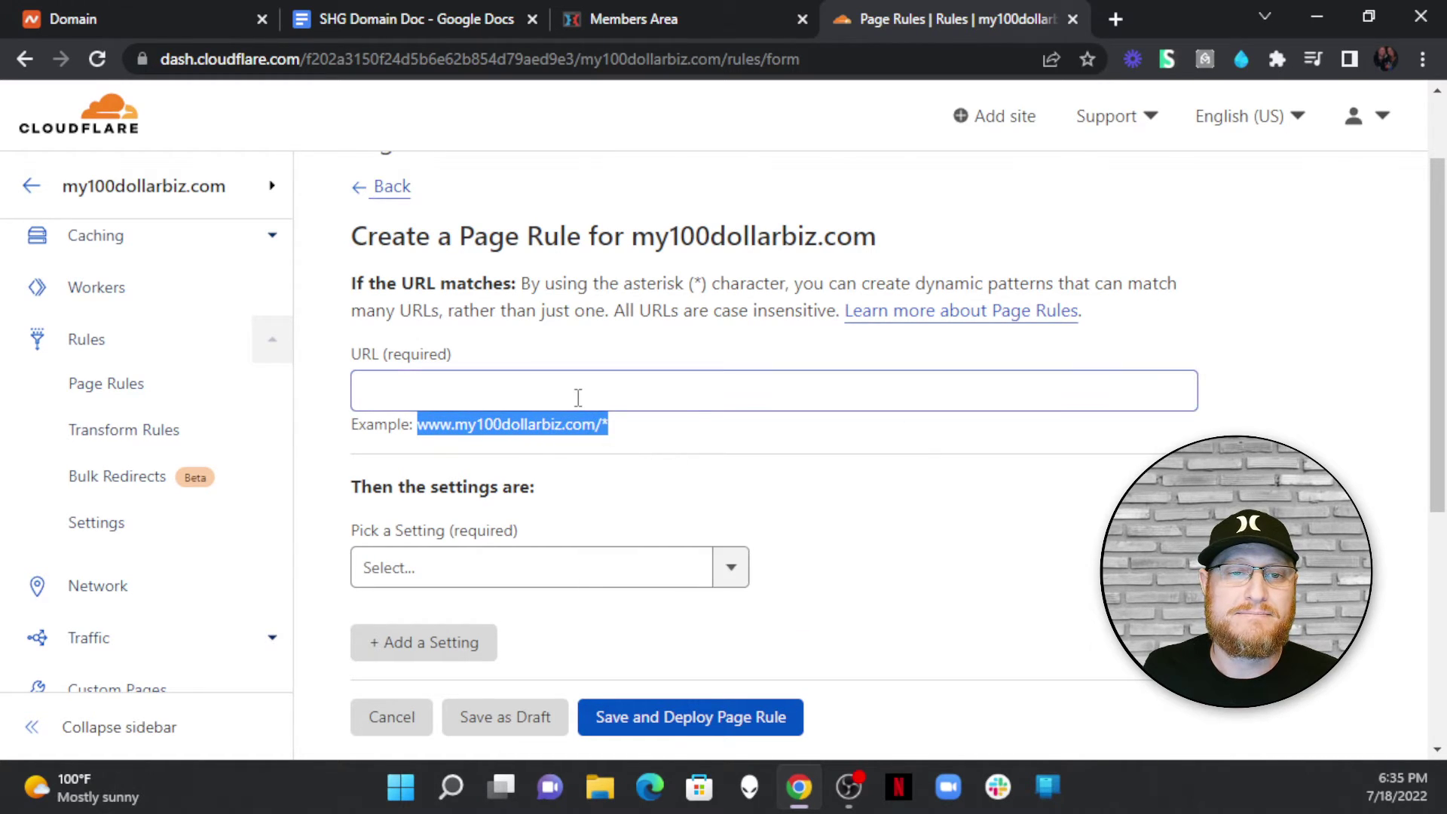
right_click(665, 398)
click(676, 246)
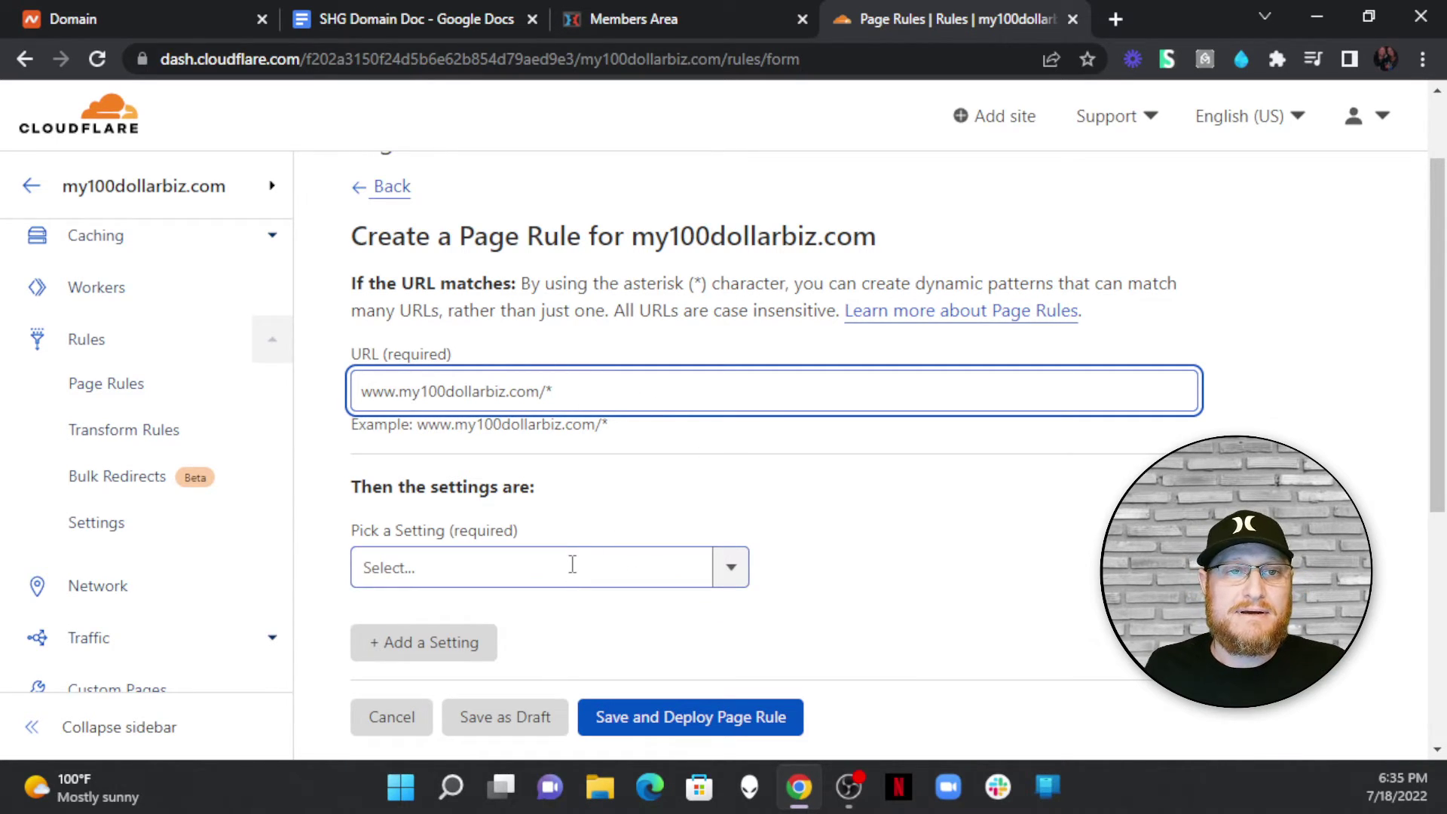
Step: Copy the SHG link again from the SHG Domain Doc in Google Docs, and return to the Cloudflare page rule form
click(435, 9)
right_click(639, 343)
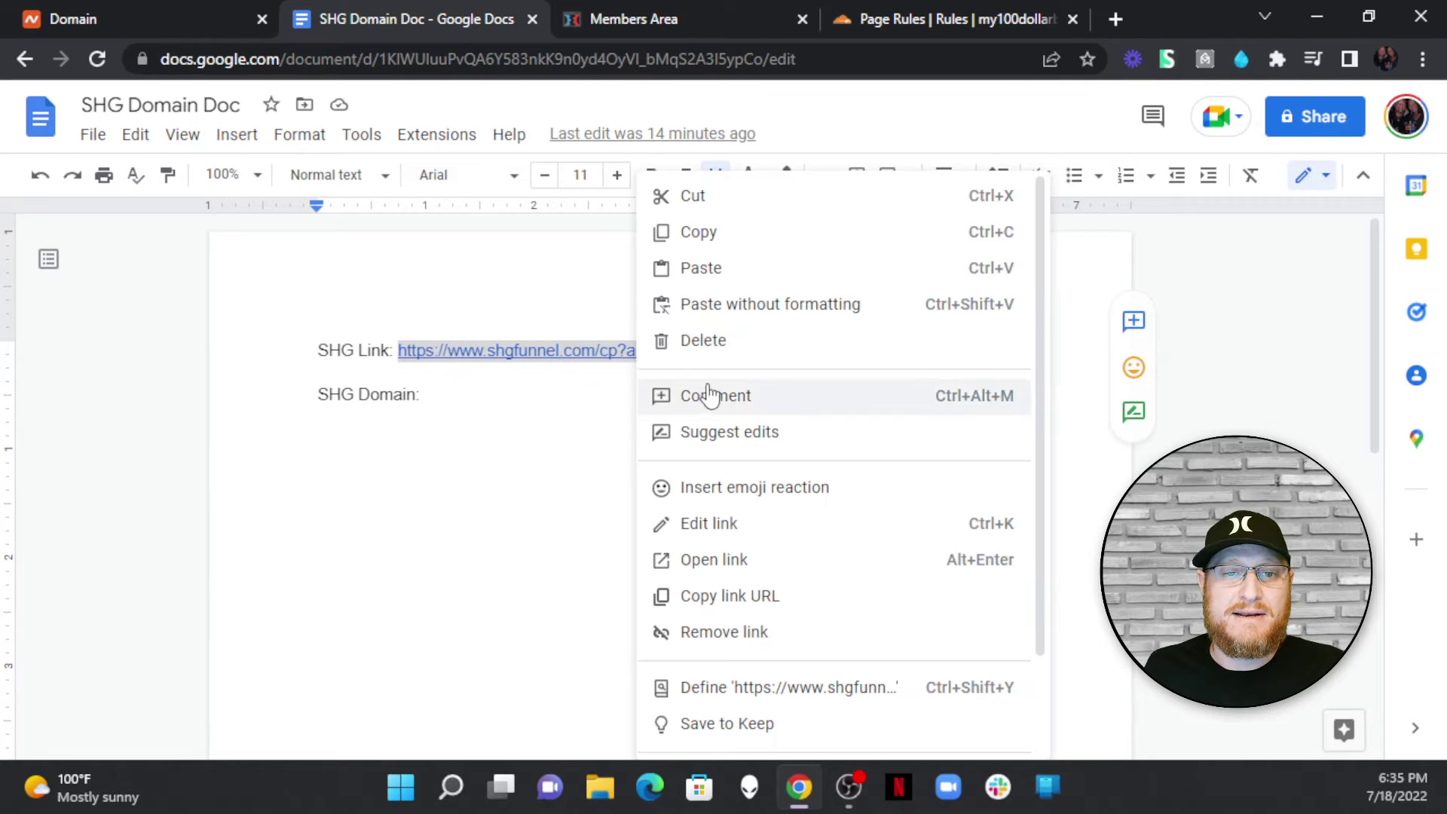
click(766, 233)
click(882, 26)
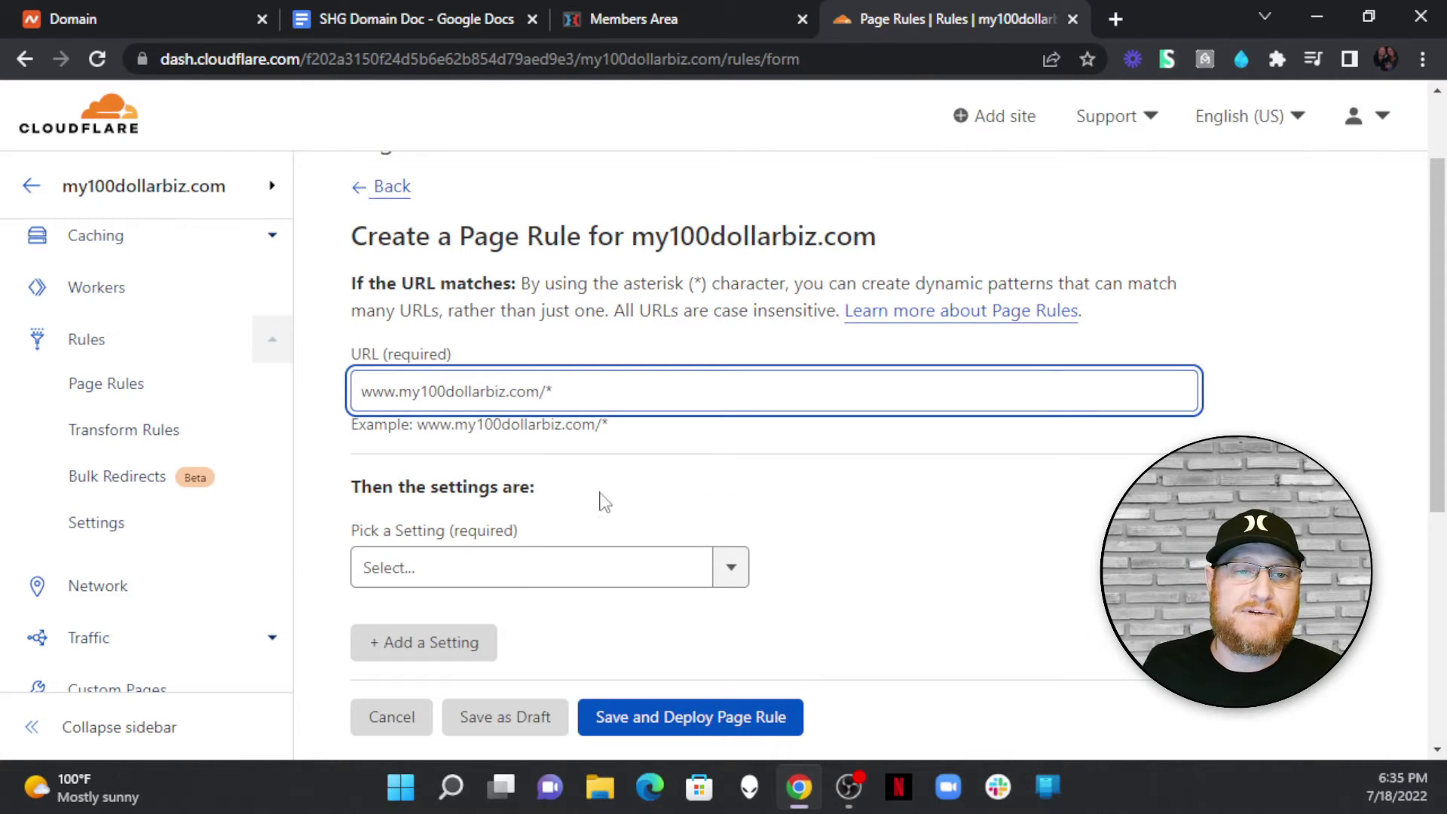
Step: Set the www page rule to Forwarding URL with status code 301 - Permanent Redirect
scroll(603, 501, down, 3)
click(539, 351)
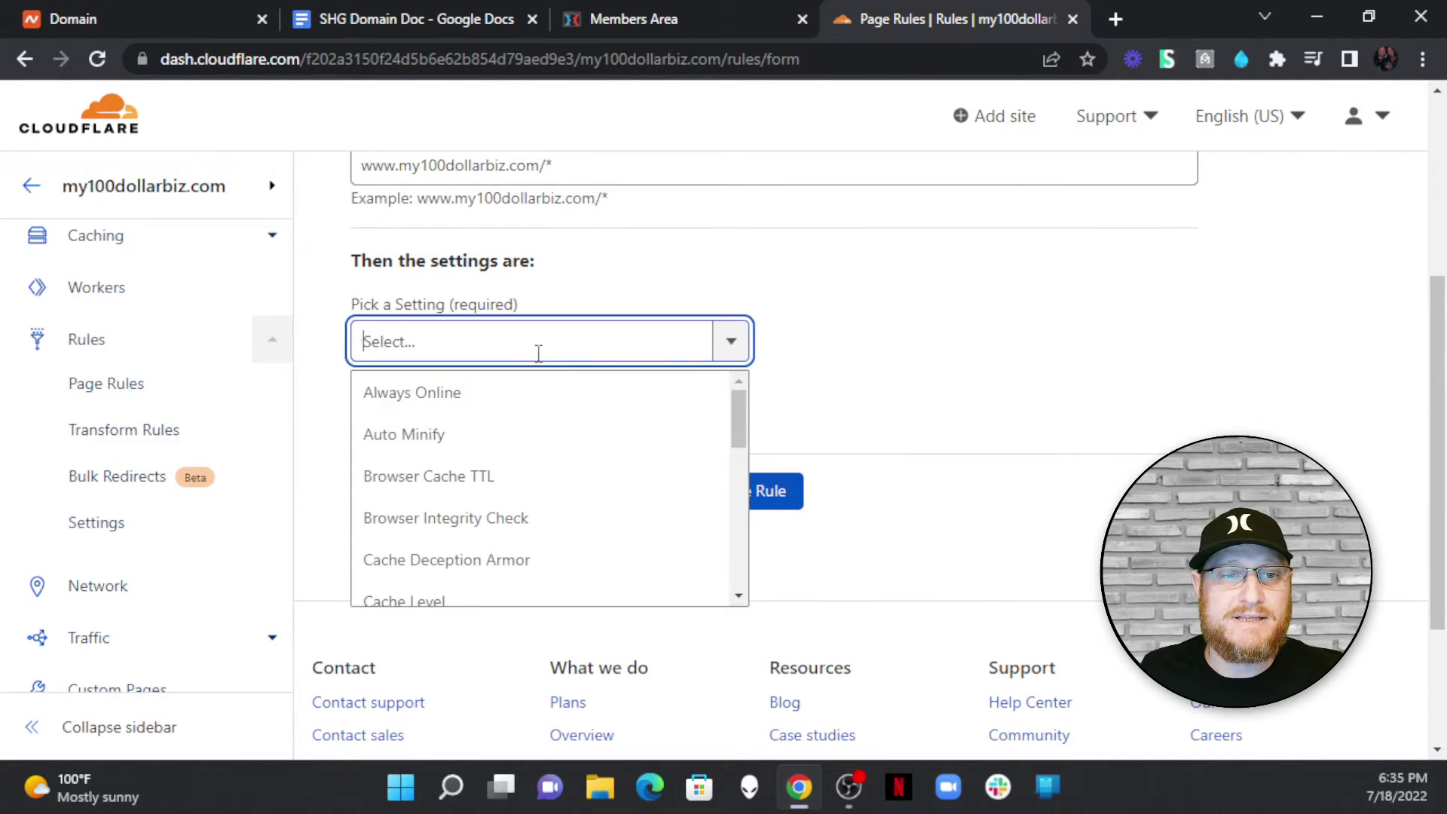
scroll(550, 451, down, 5)
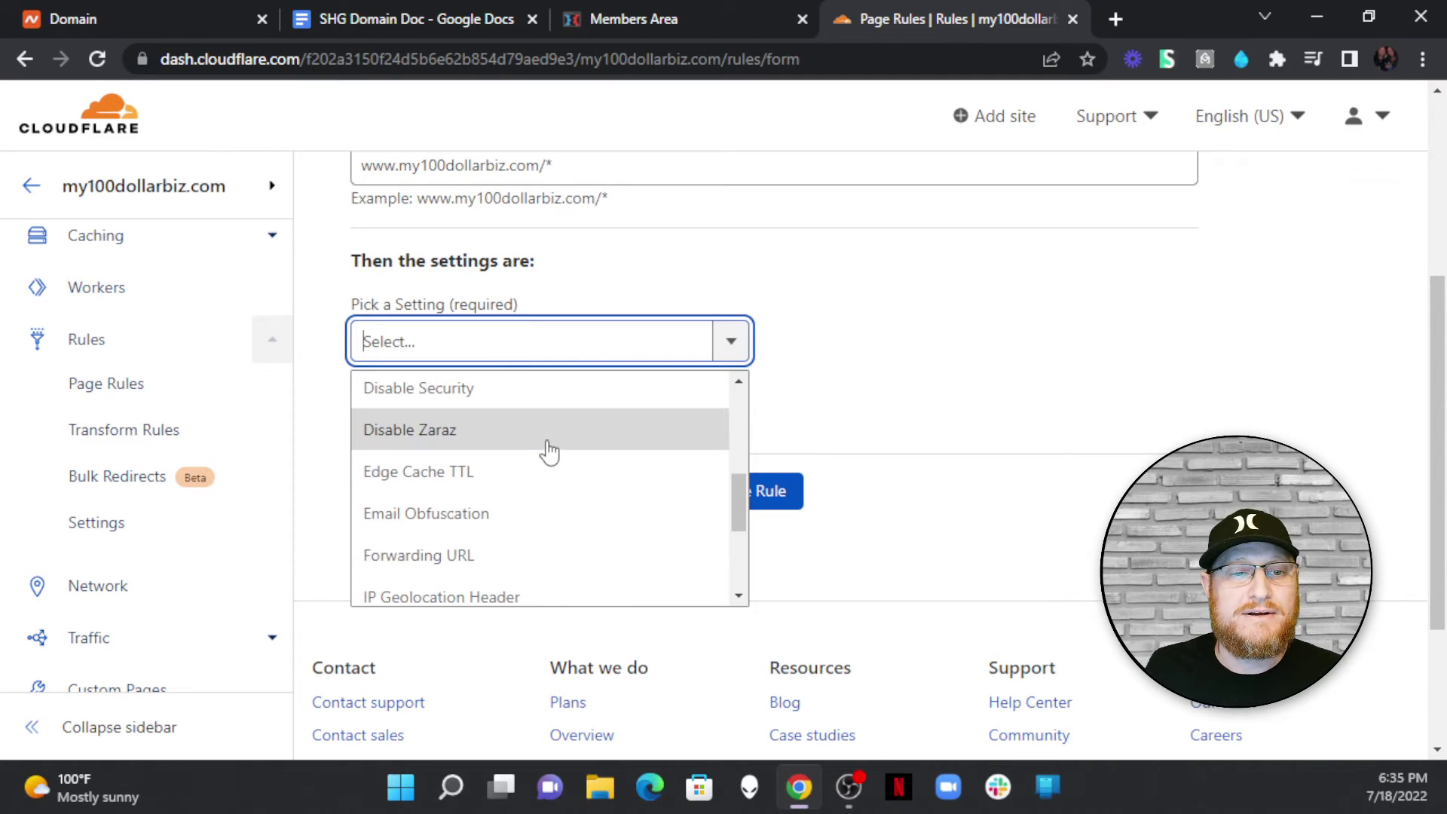
scroll(572, 452, down, 2)
click(444, 440)
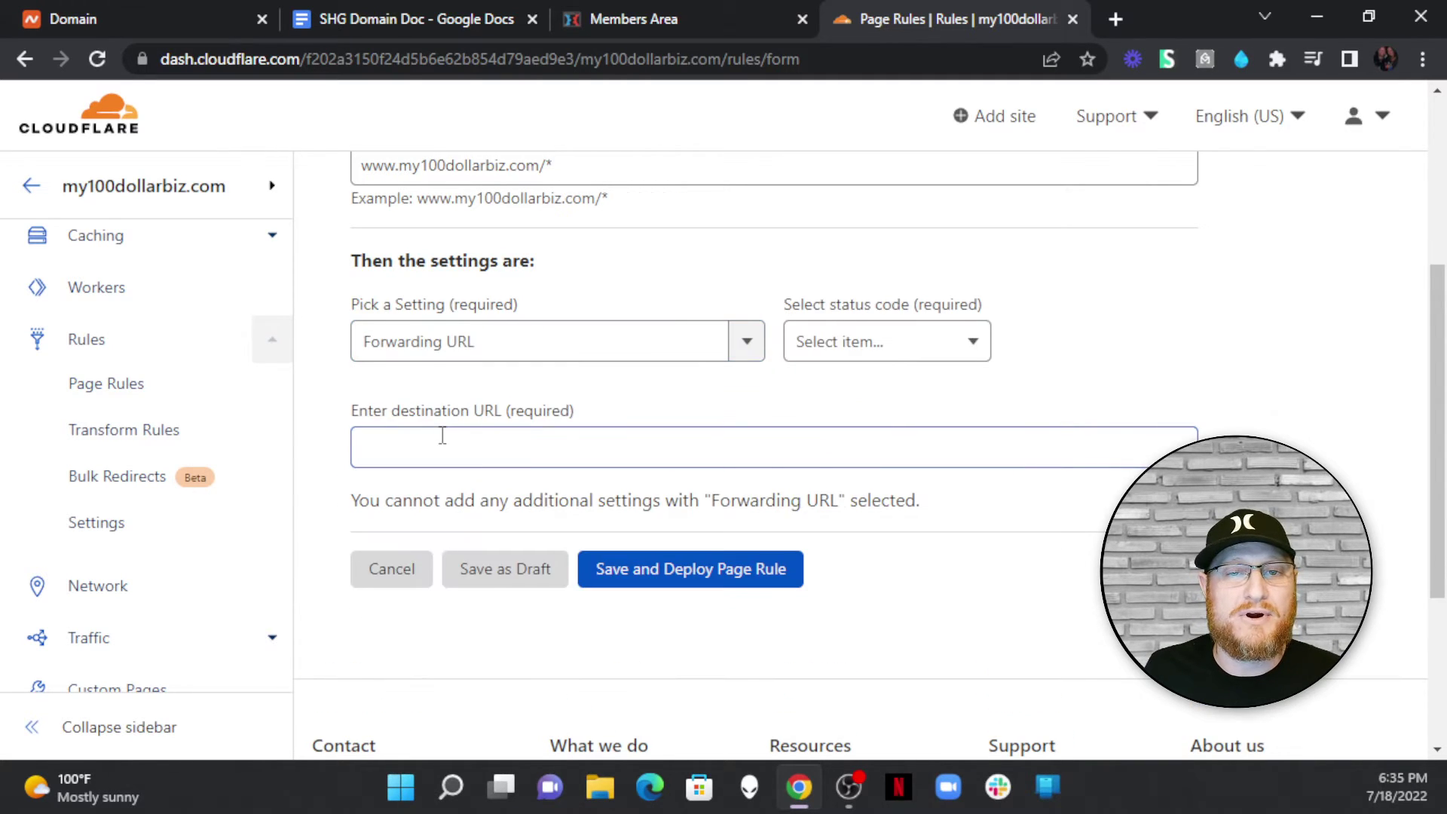
click(901, 350)
click(904, 392)
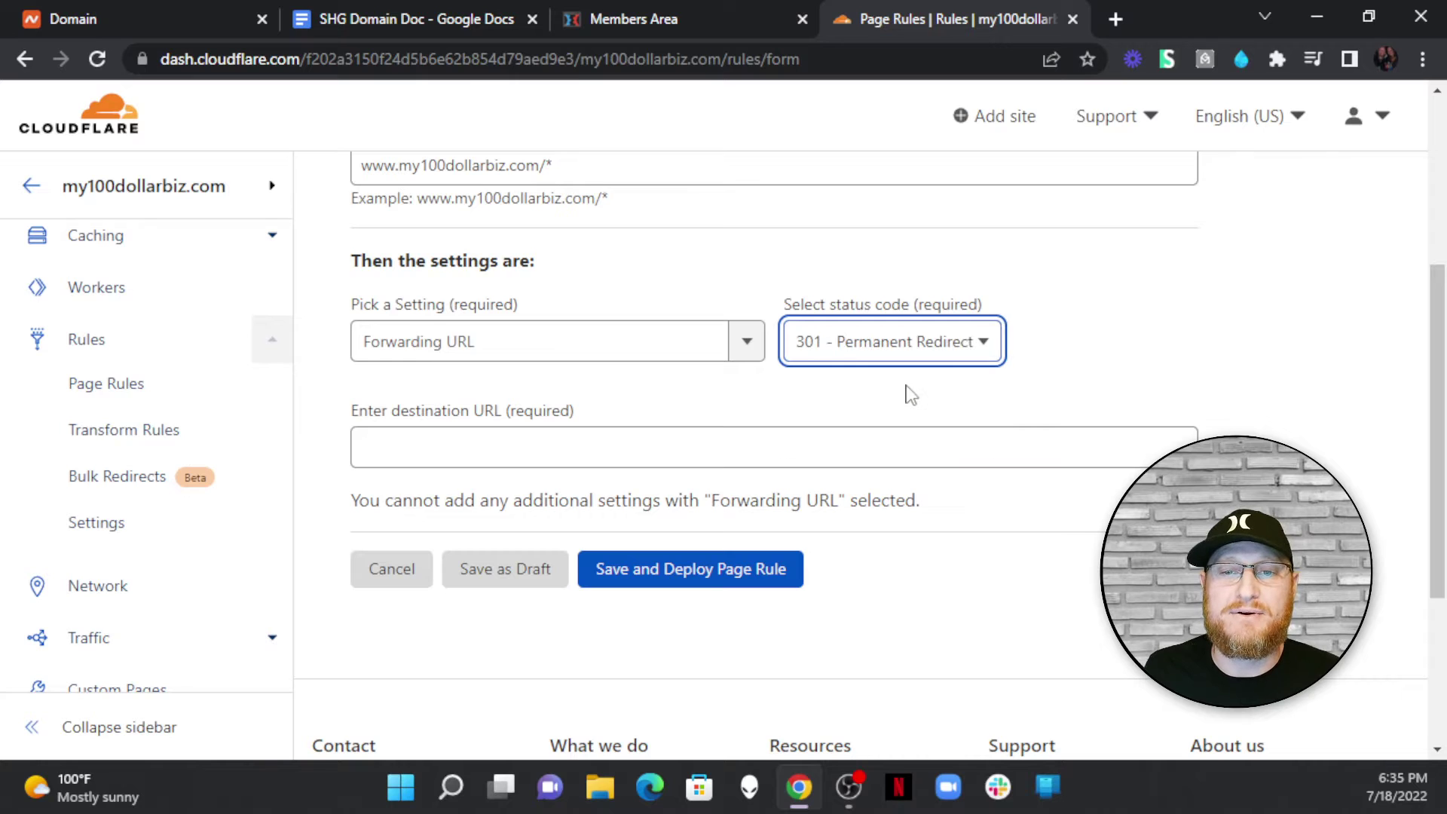
Step: Paste the SHG link as the www rule's destination URL, save and deploy it, and check the page rules list
click(636, 452)
right_click(636, 452)
click(745, 272)
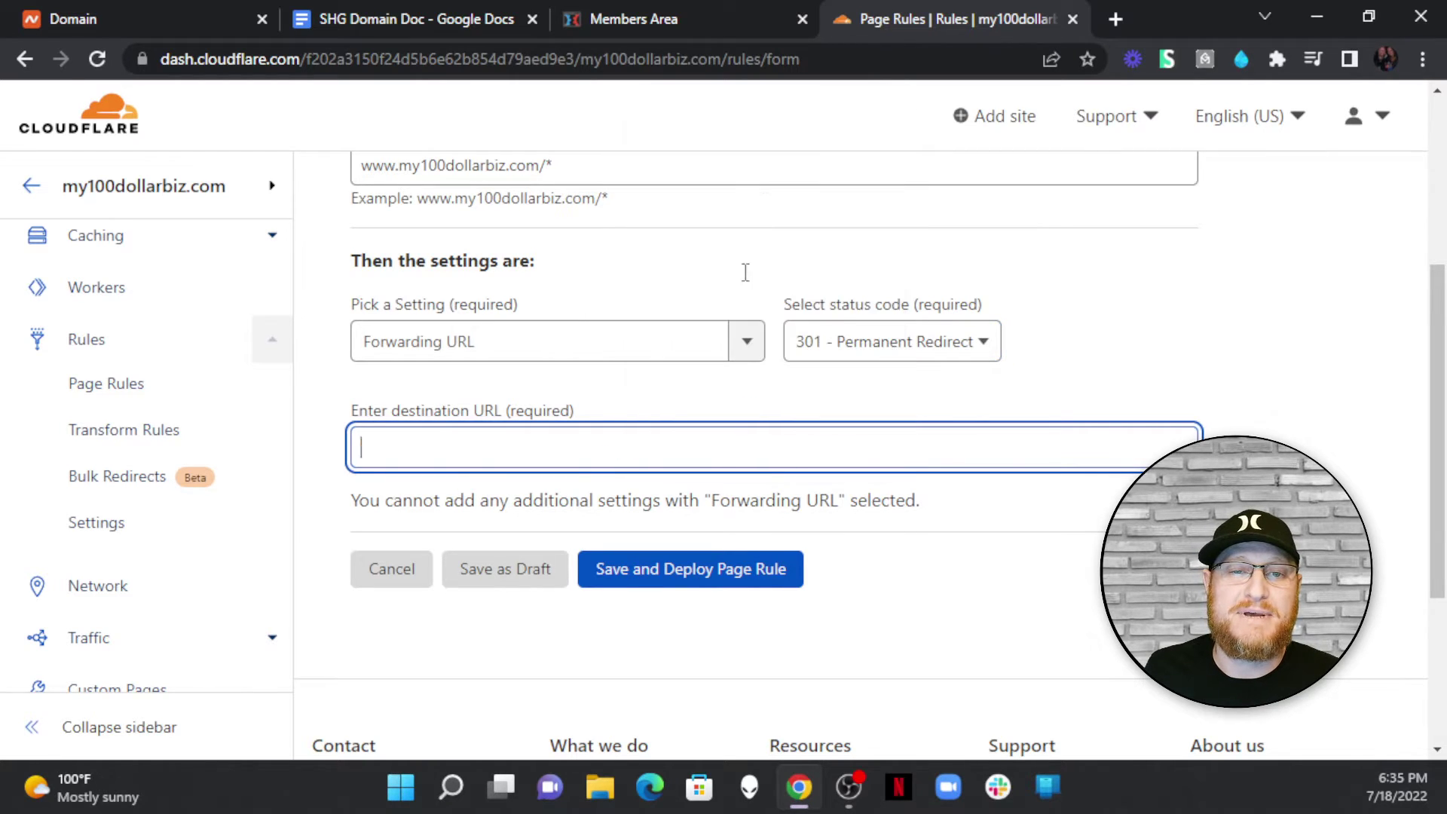
click(1092, 346)
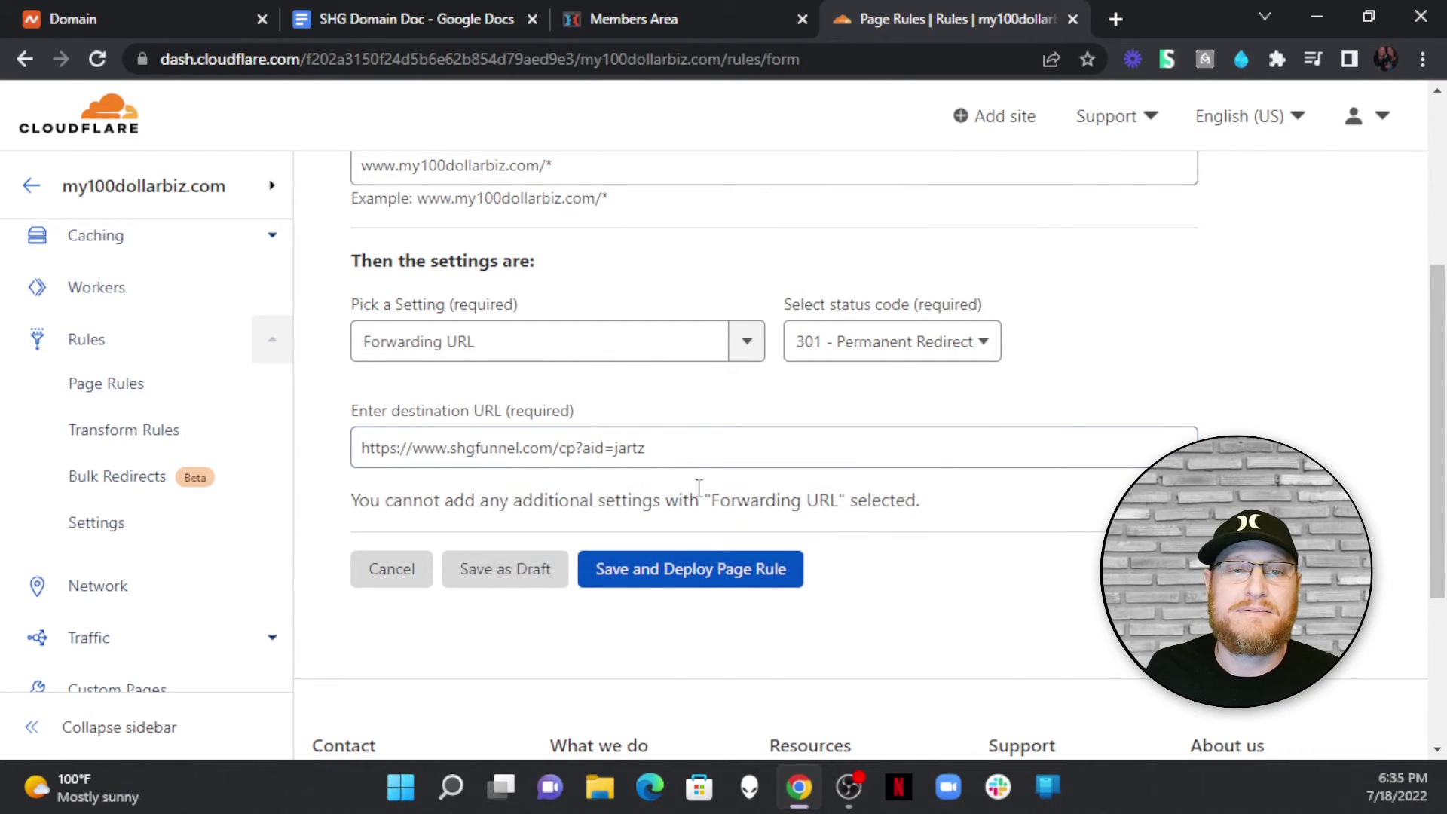
scroll(615, 411, up, 1)
scroll(756, 397, down, 5)
click(699, 280)
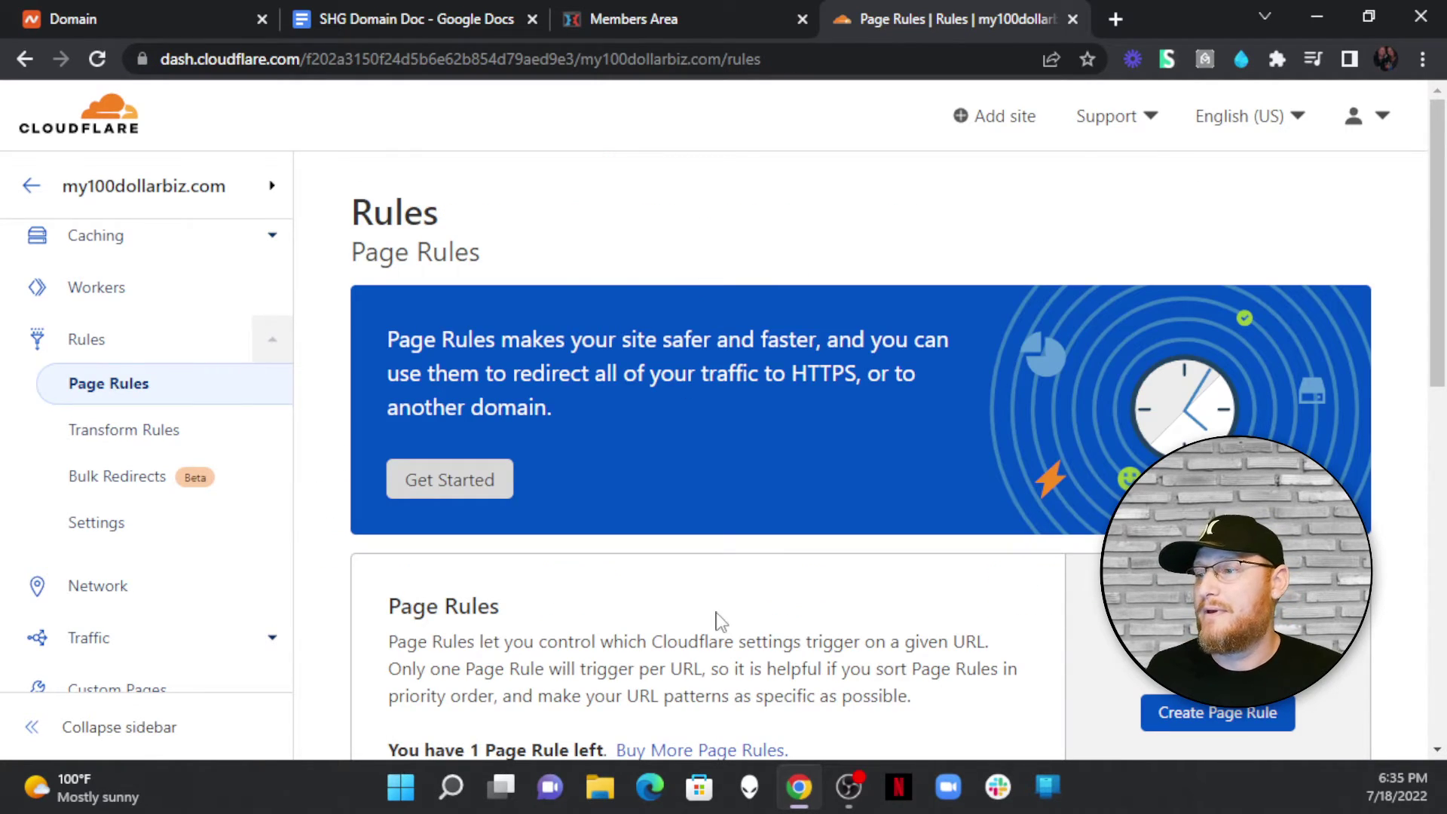
scroll(716, 620, down, 6)
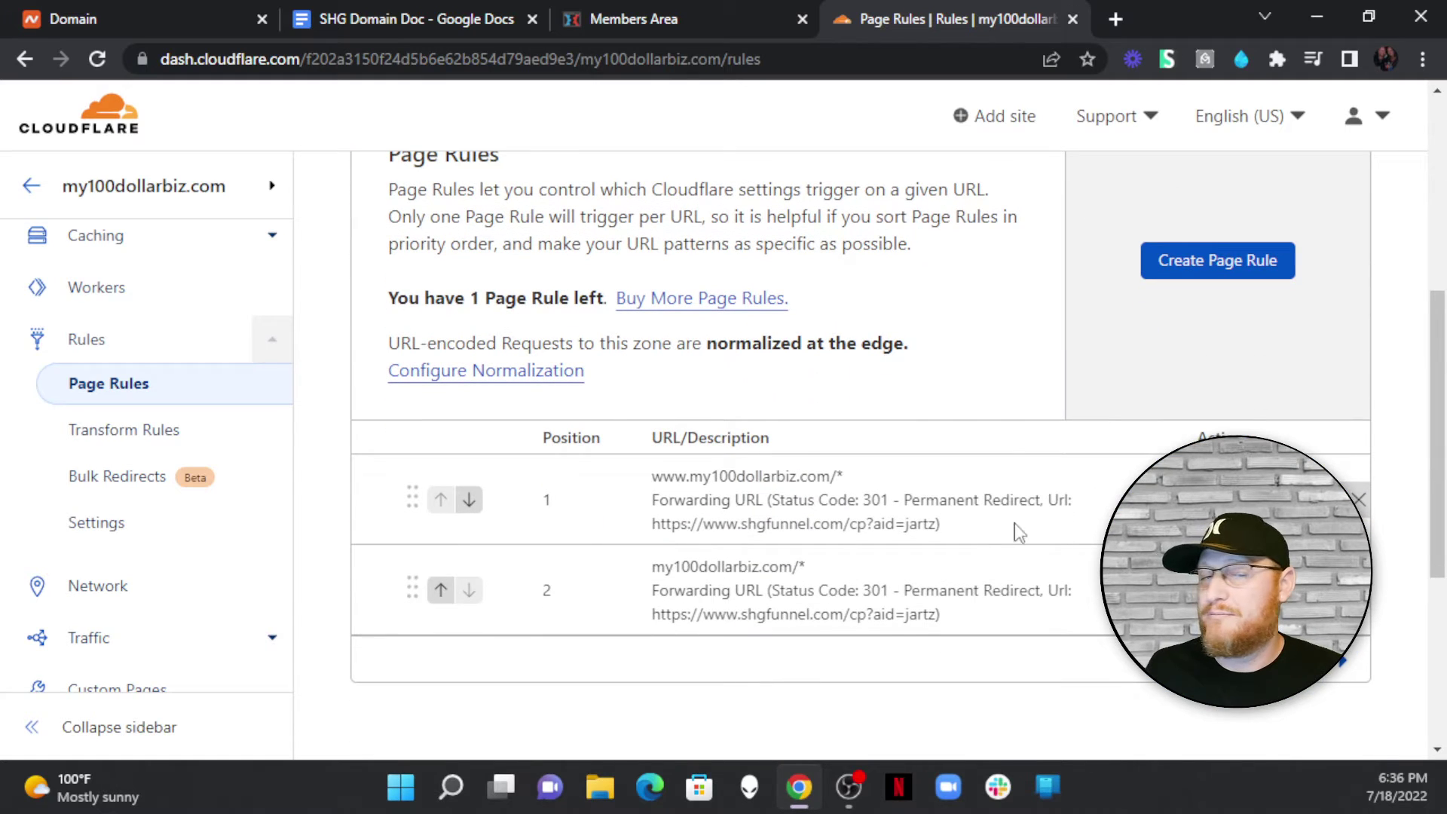
scroll(418, 341, down, 4)
scroll(1243, 251, up, 2)
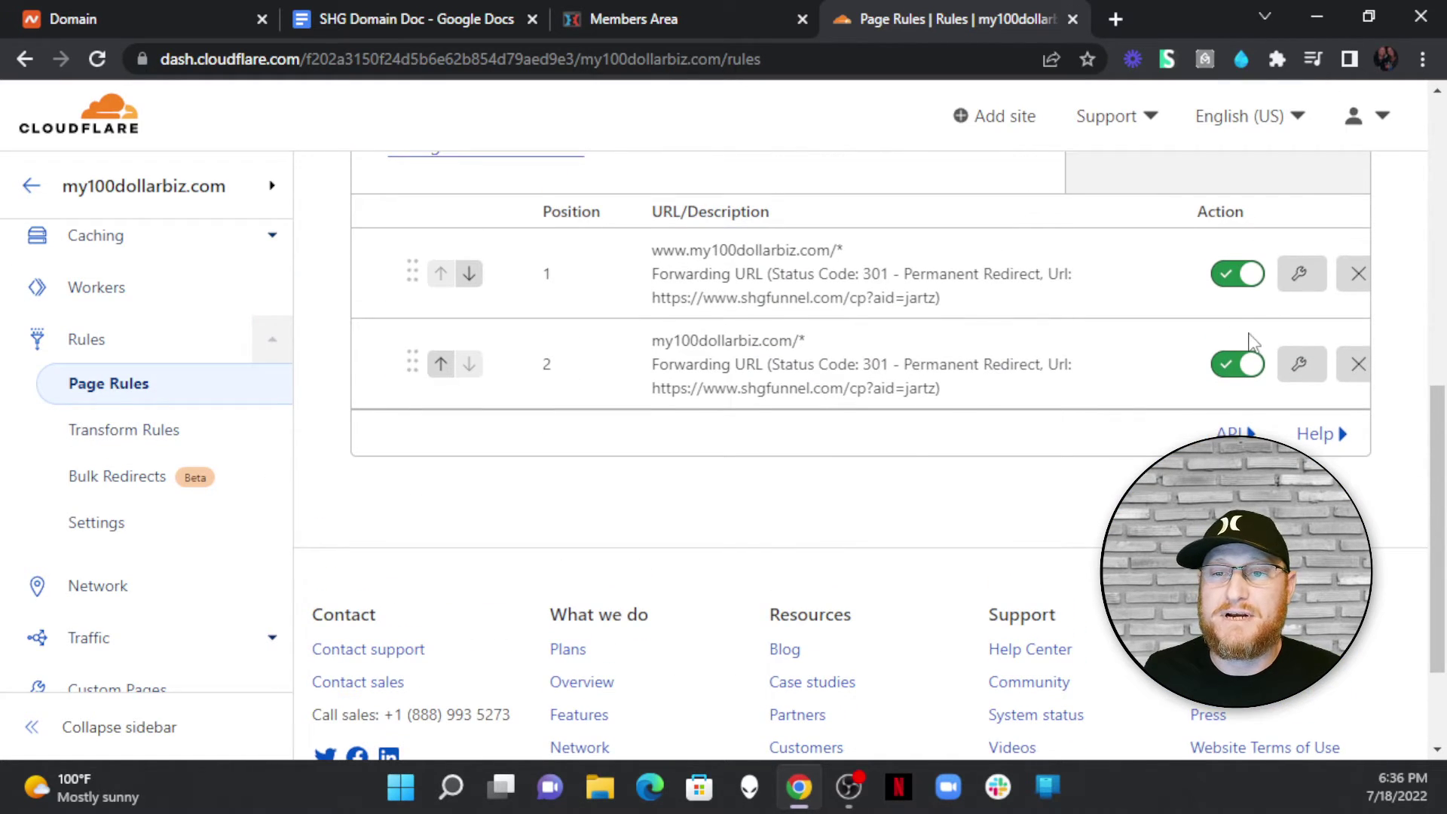
scroll(878, 433, up, 8)
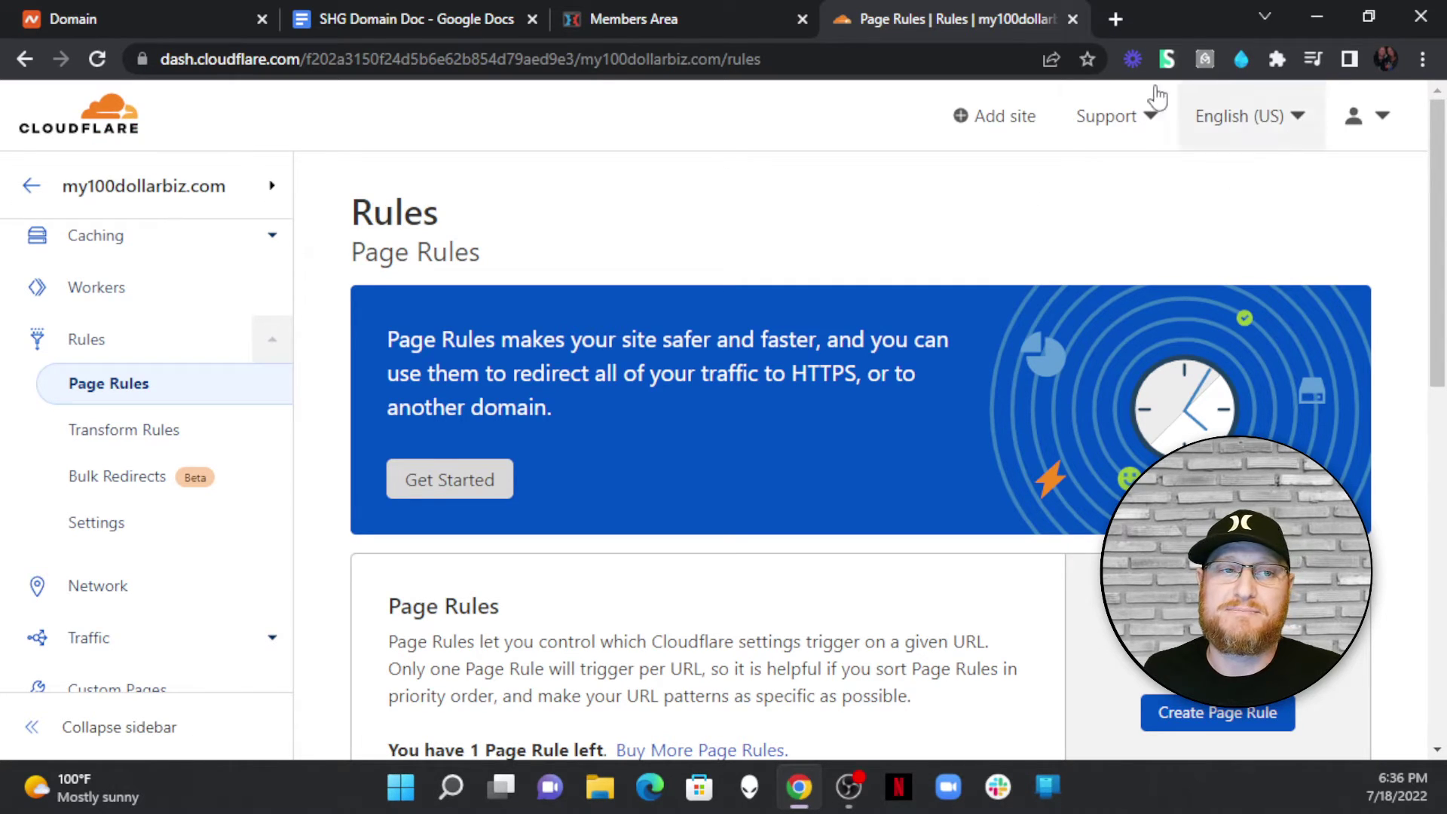
Step: Open my100dollarbiz.com in a new browser tab to test the redirect, and return to the Cloudflare page rules
click(1116, 19)
text(m)
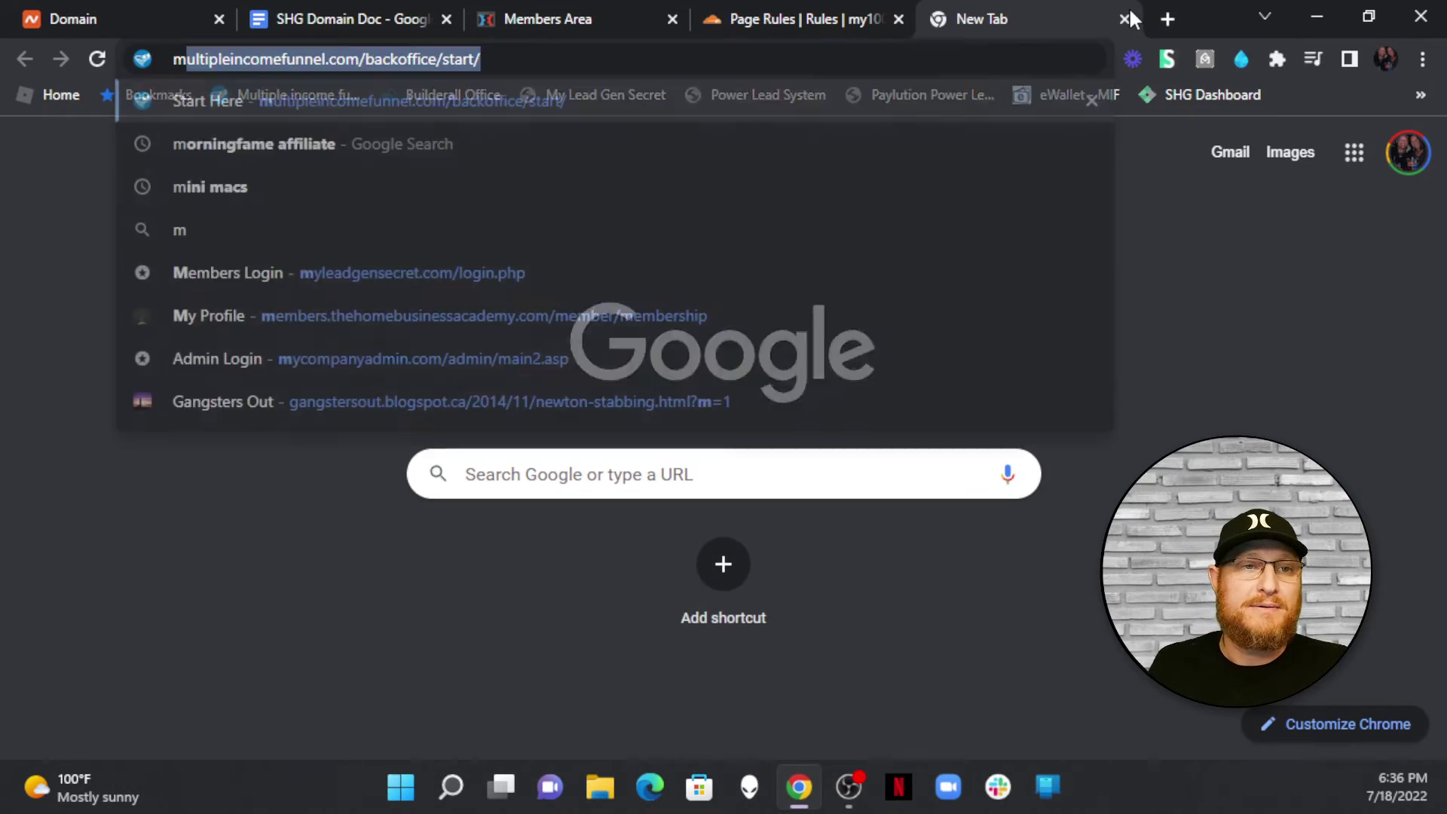
text(y100)
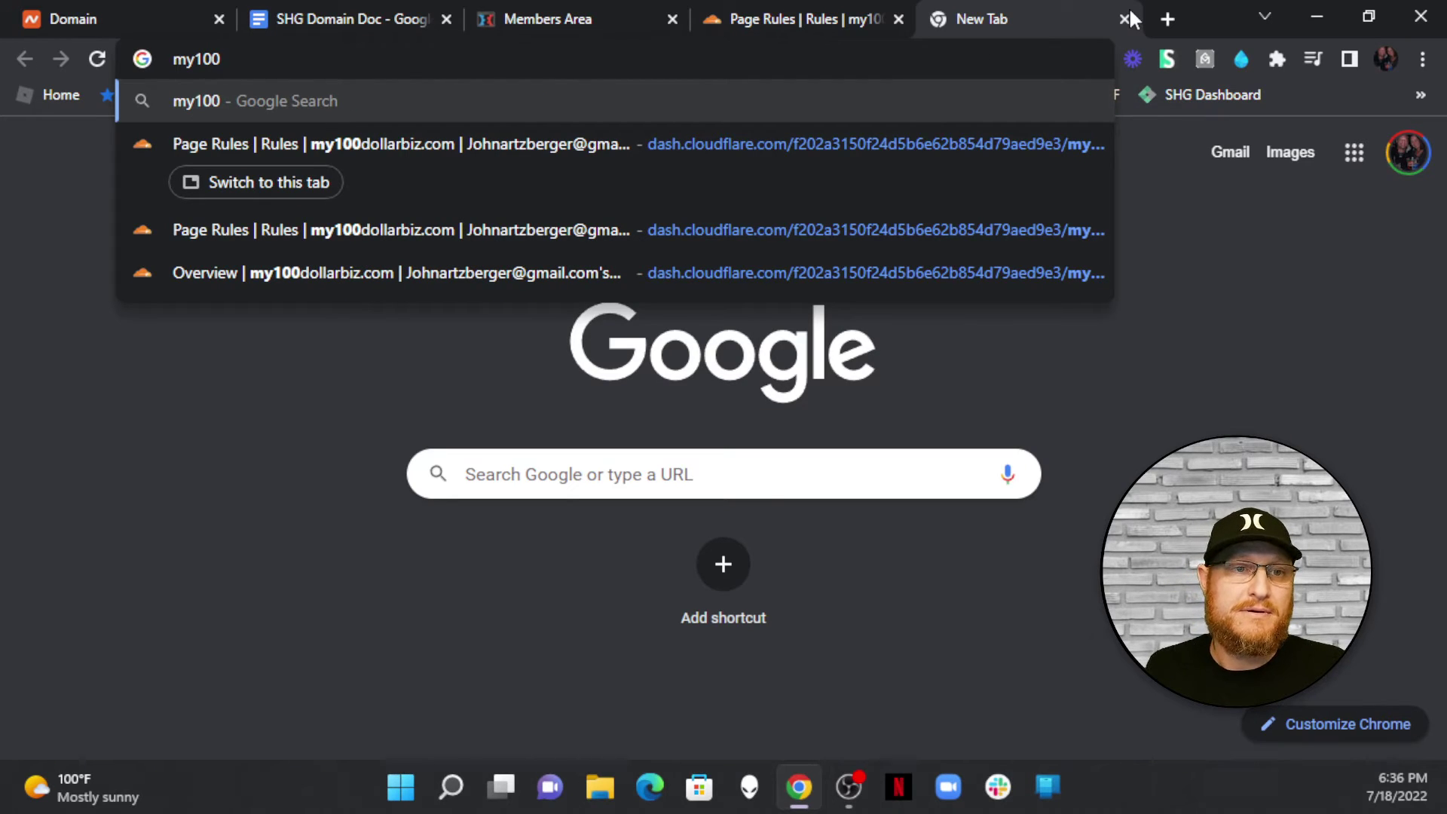
text(dollarbiz)
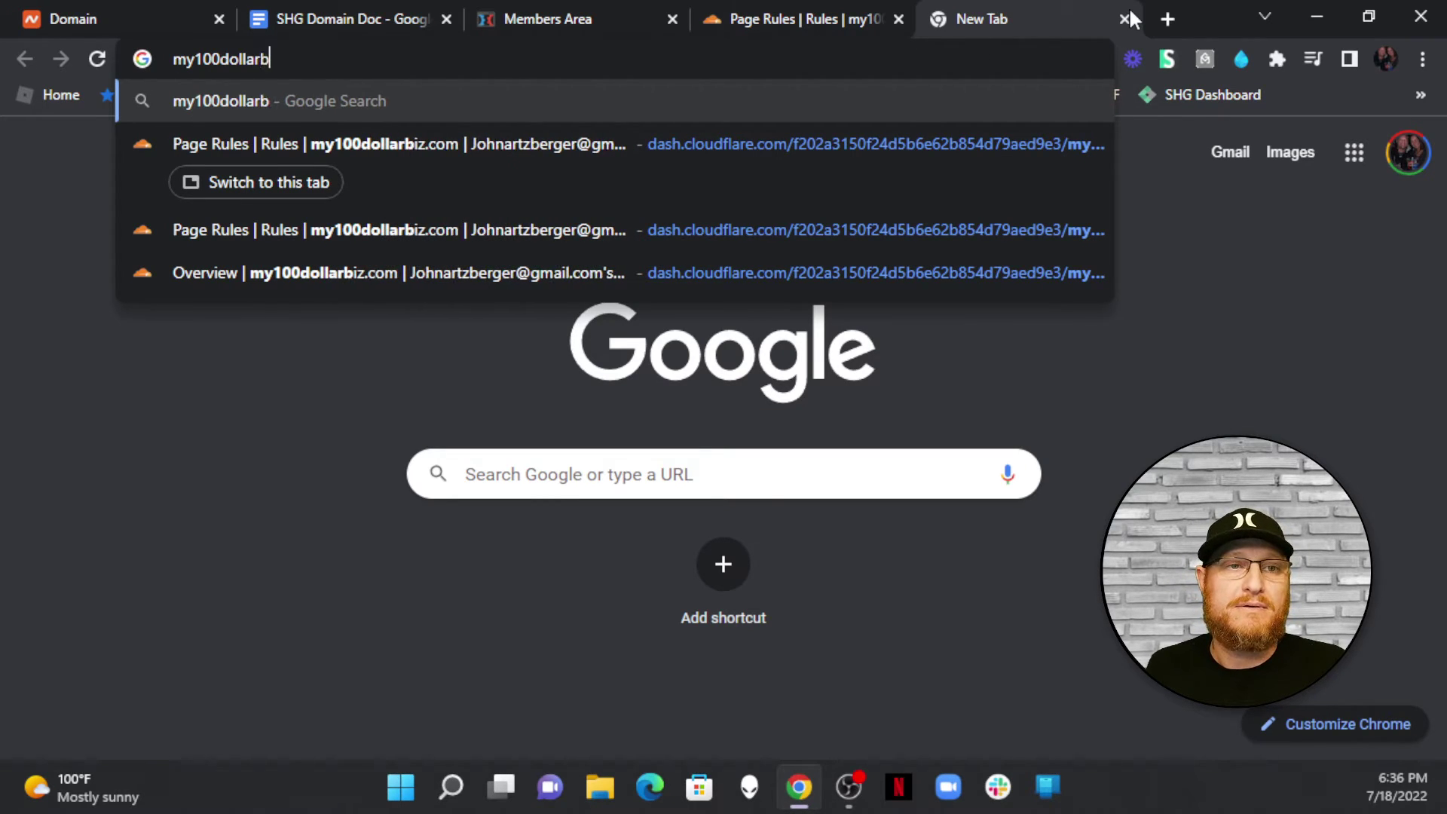
text(.com)
key(Return)
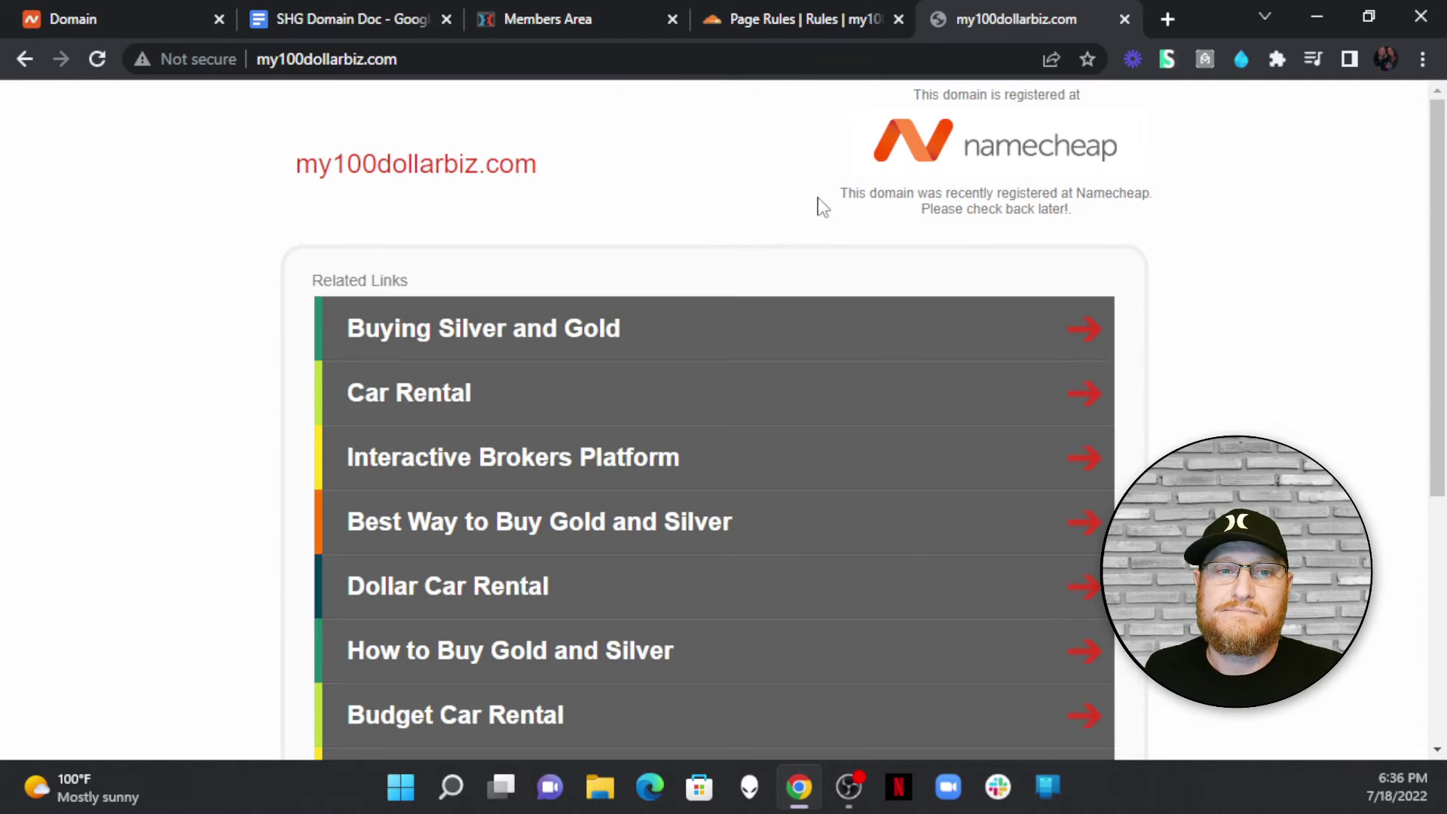
click(820, 23)
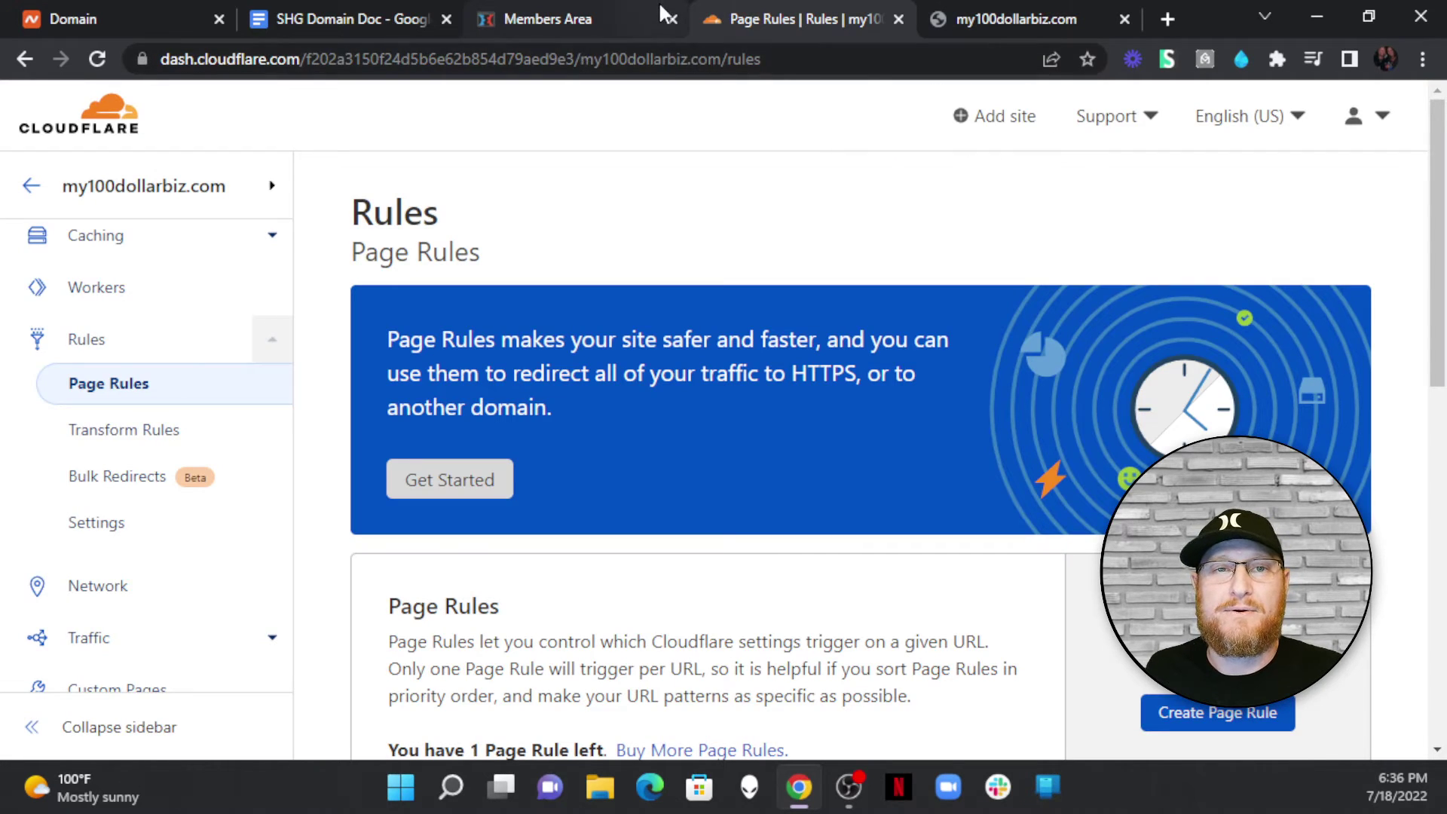
click(1023, 15)
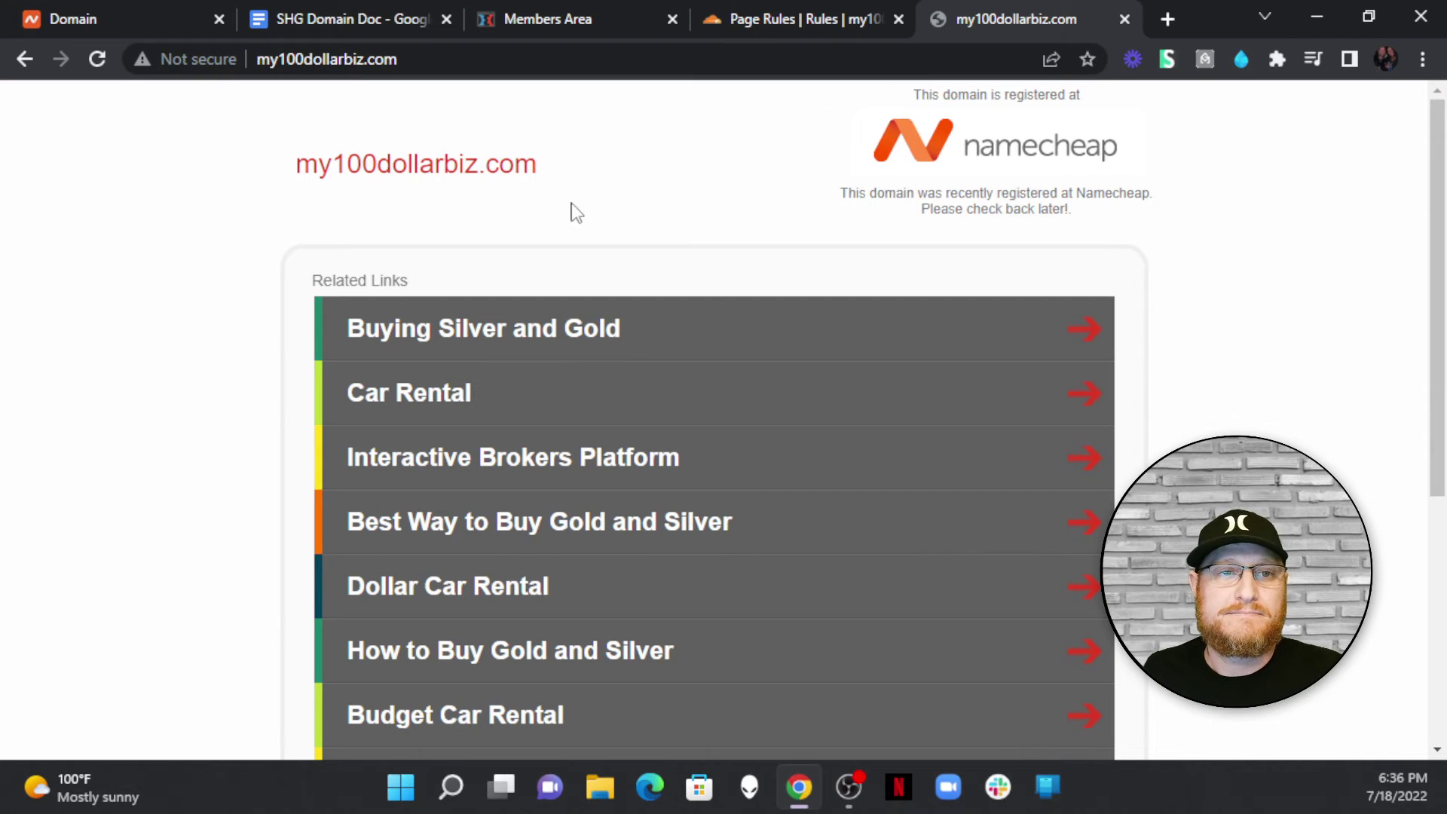
click(803, 17)
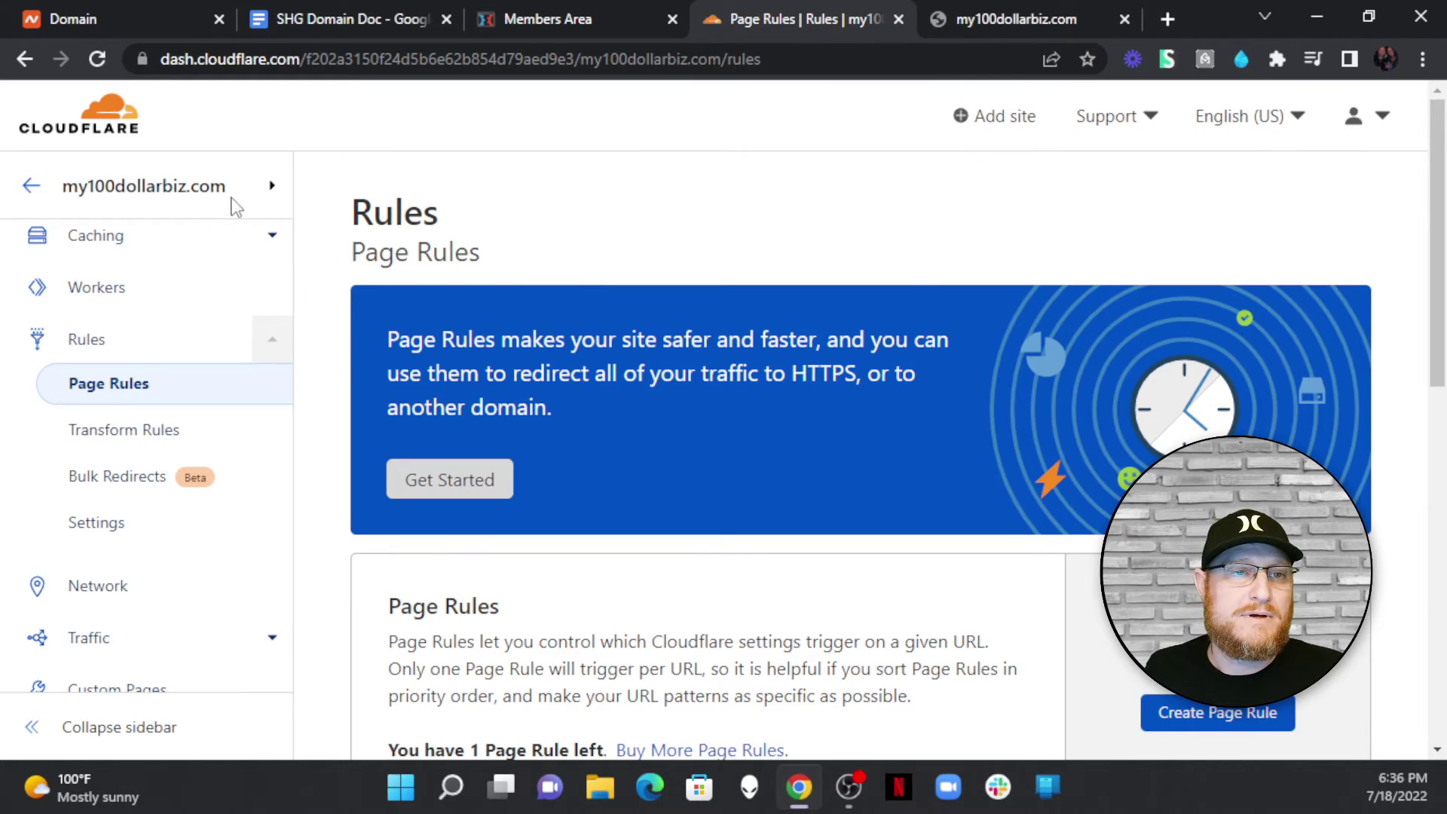
Step: Copy the domain name my100dollarbiz.com from its Namecheap details page and load it in the test tab to retest the redirect
click(48, 17)
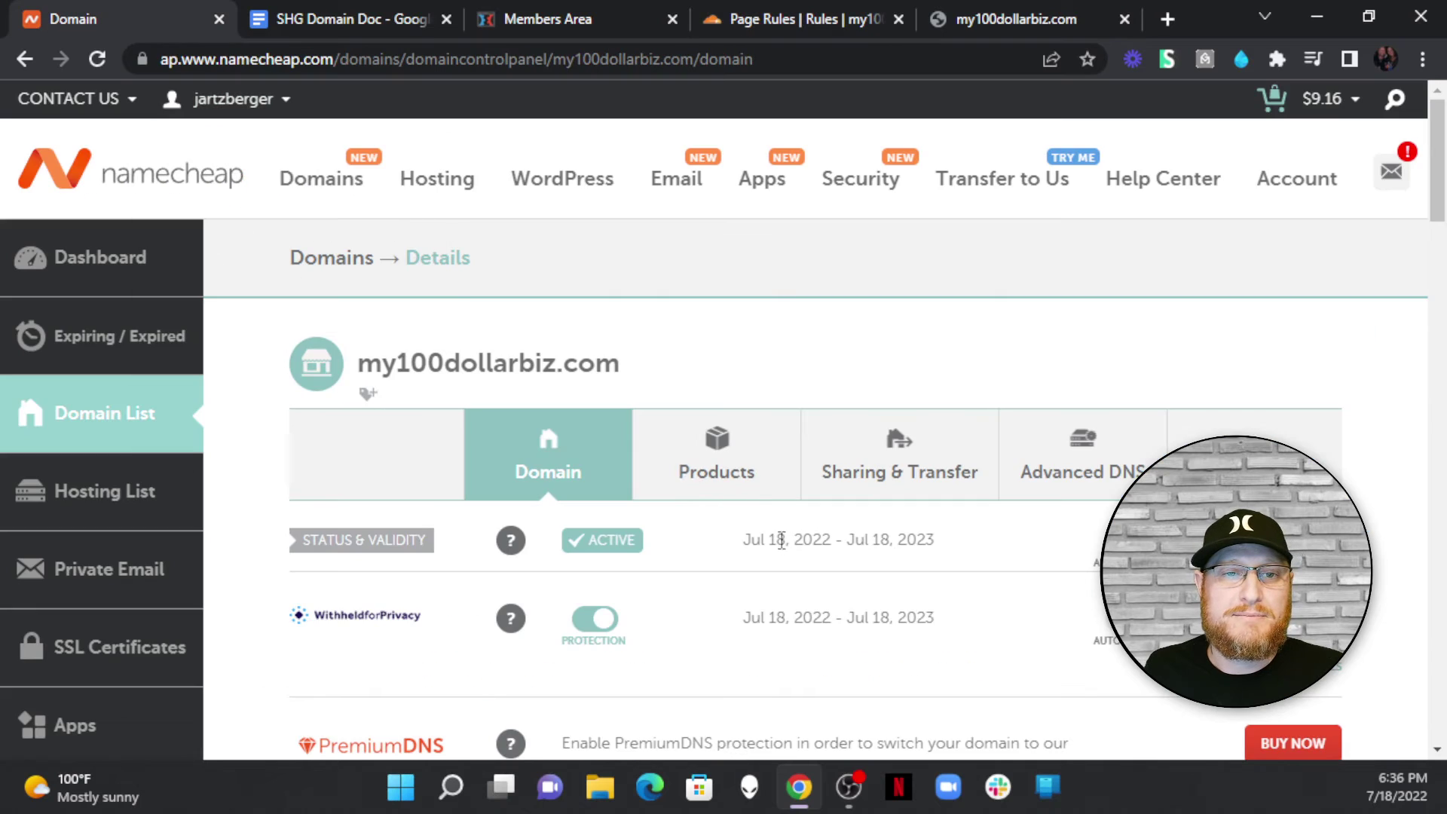
scroll(345, 265, down, 2)
drag(360, 241, 613, 248)
right_click(613, 248)
click(667, 269)
click(1013, 18)
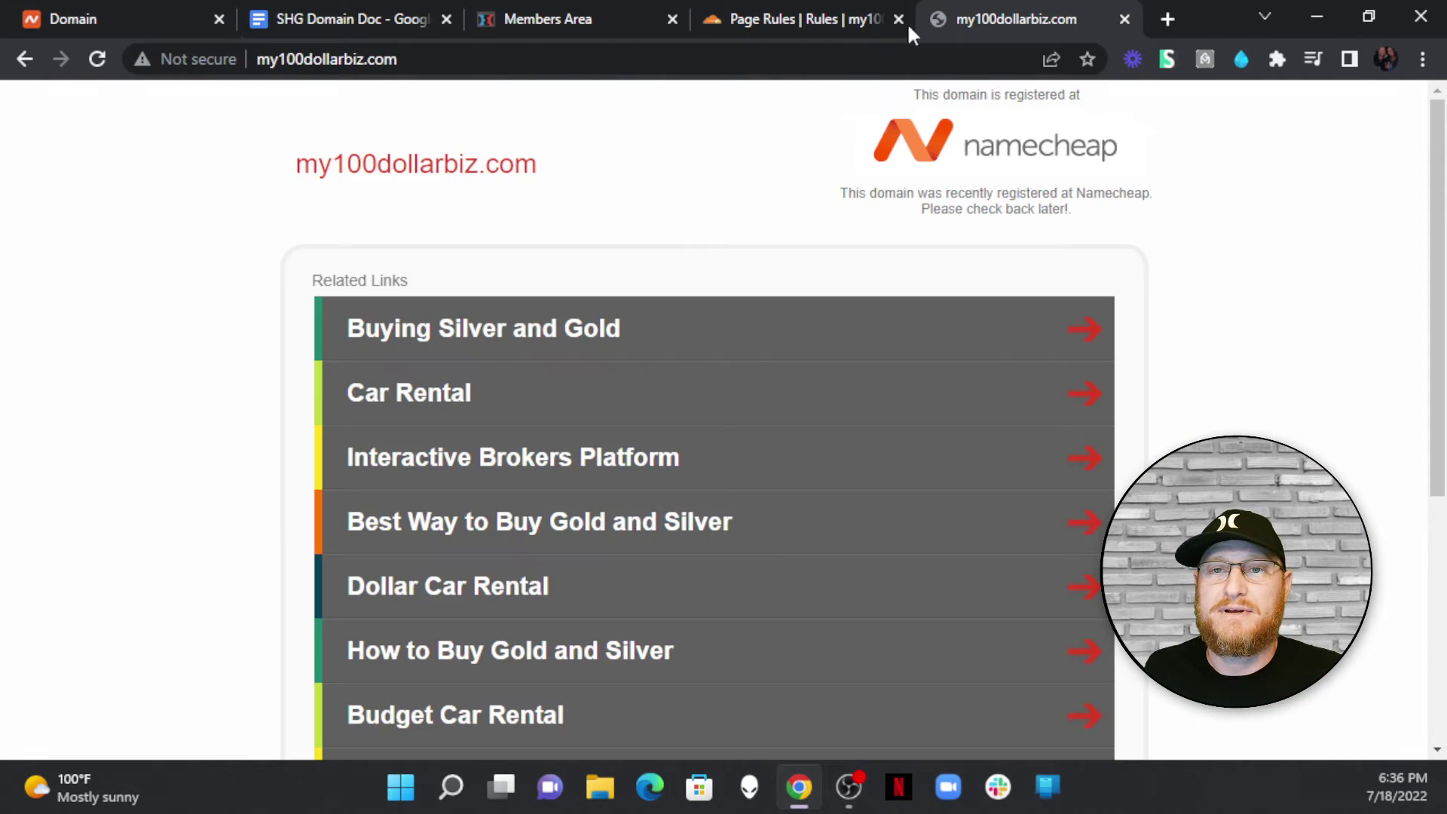
click(386, 66)
right_click(432, 67)
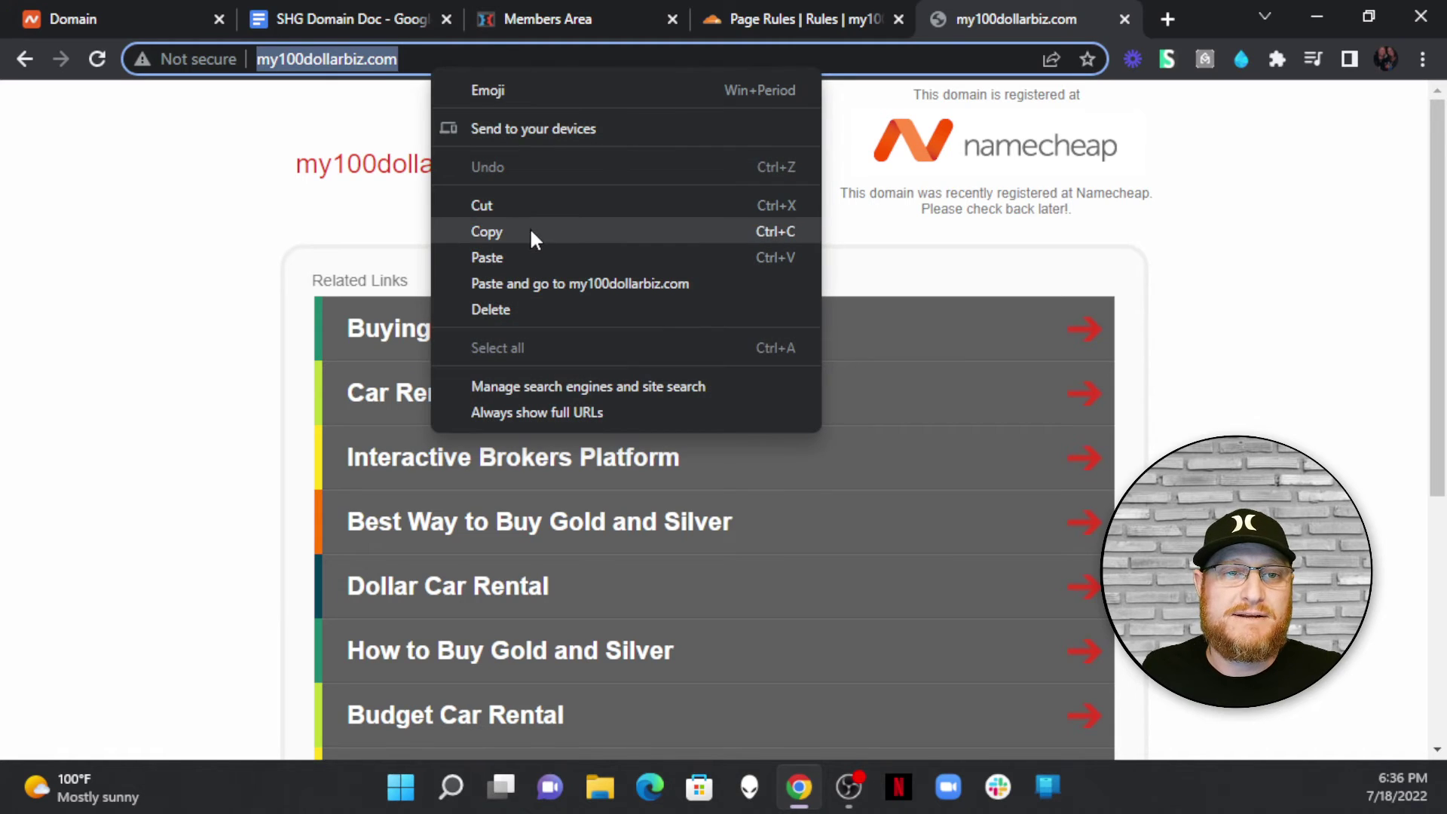
click(531, 258)
key(Return)
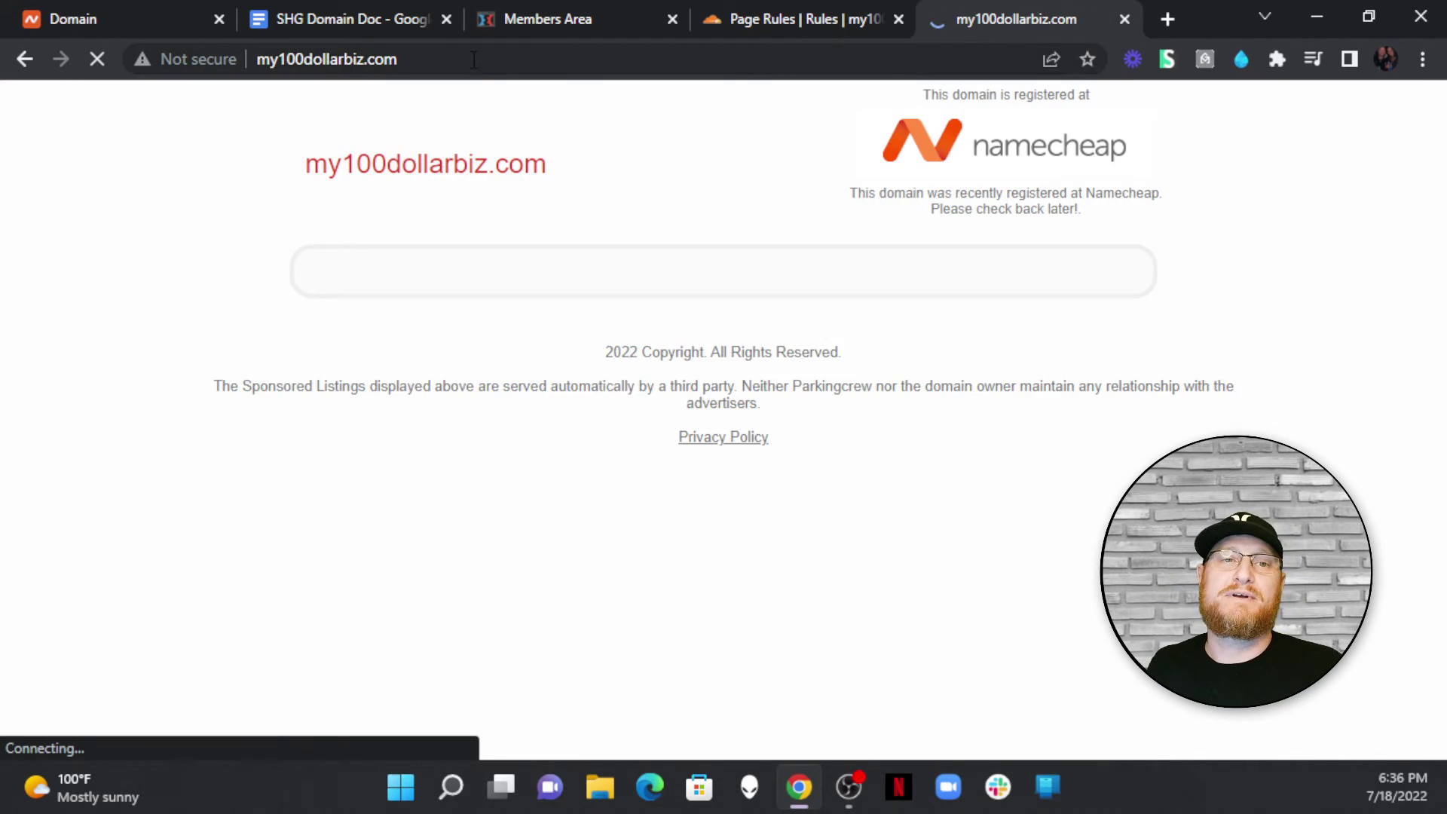
click(473, 56)
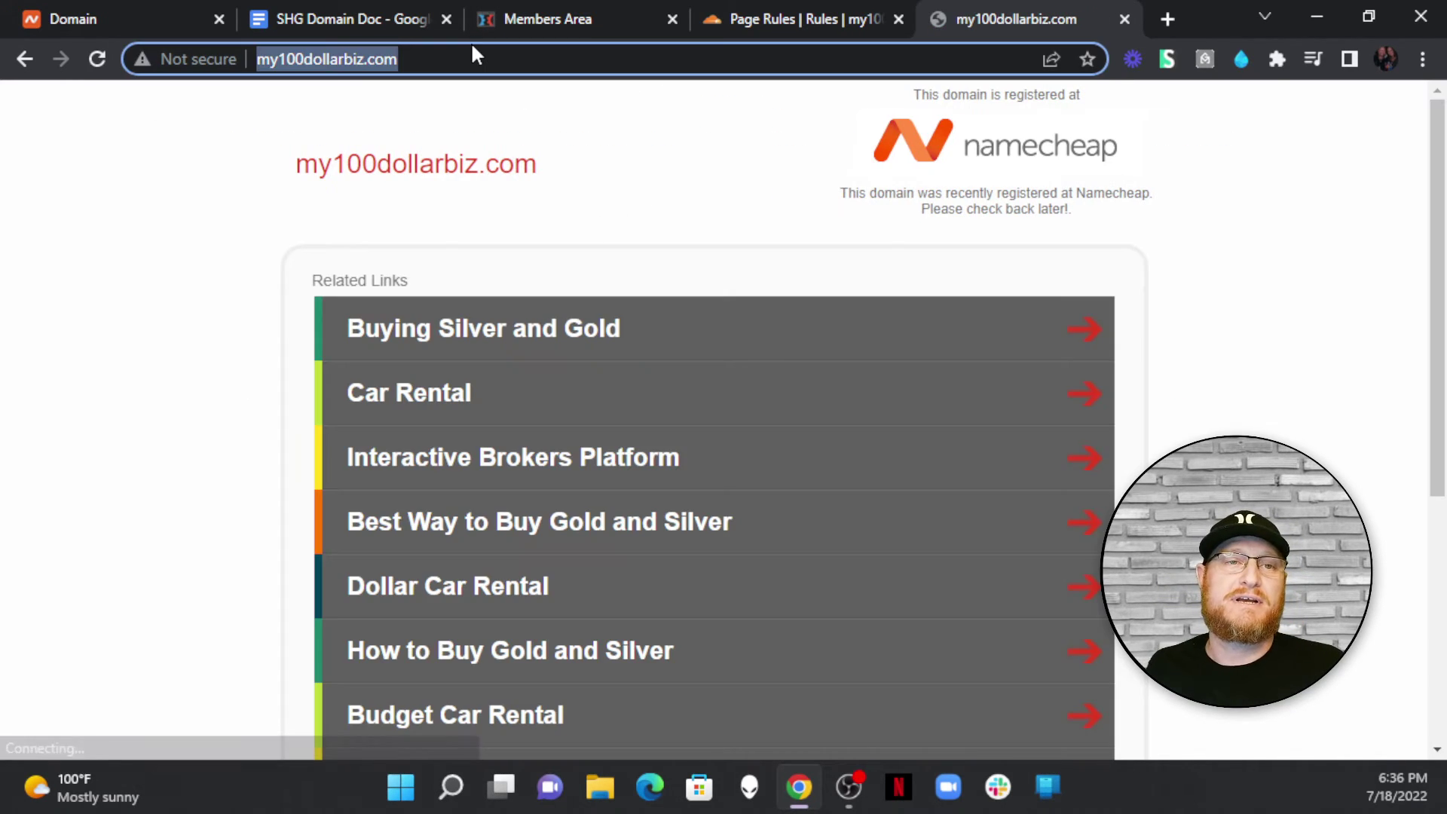
text(www.my)
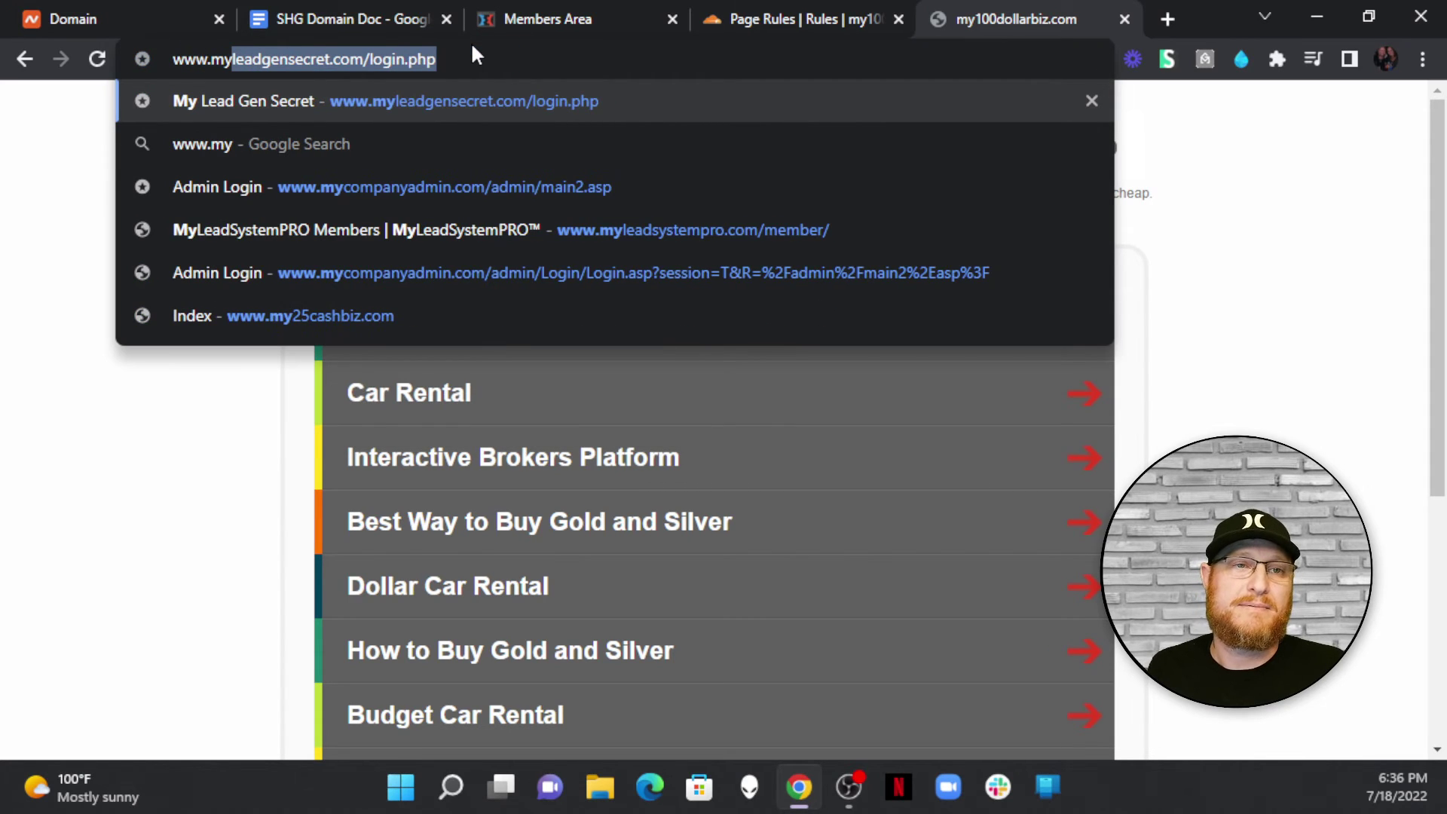
text(100dollar)
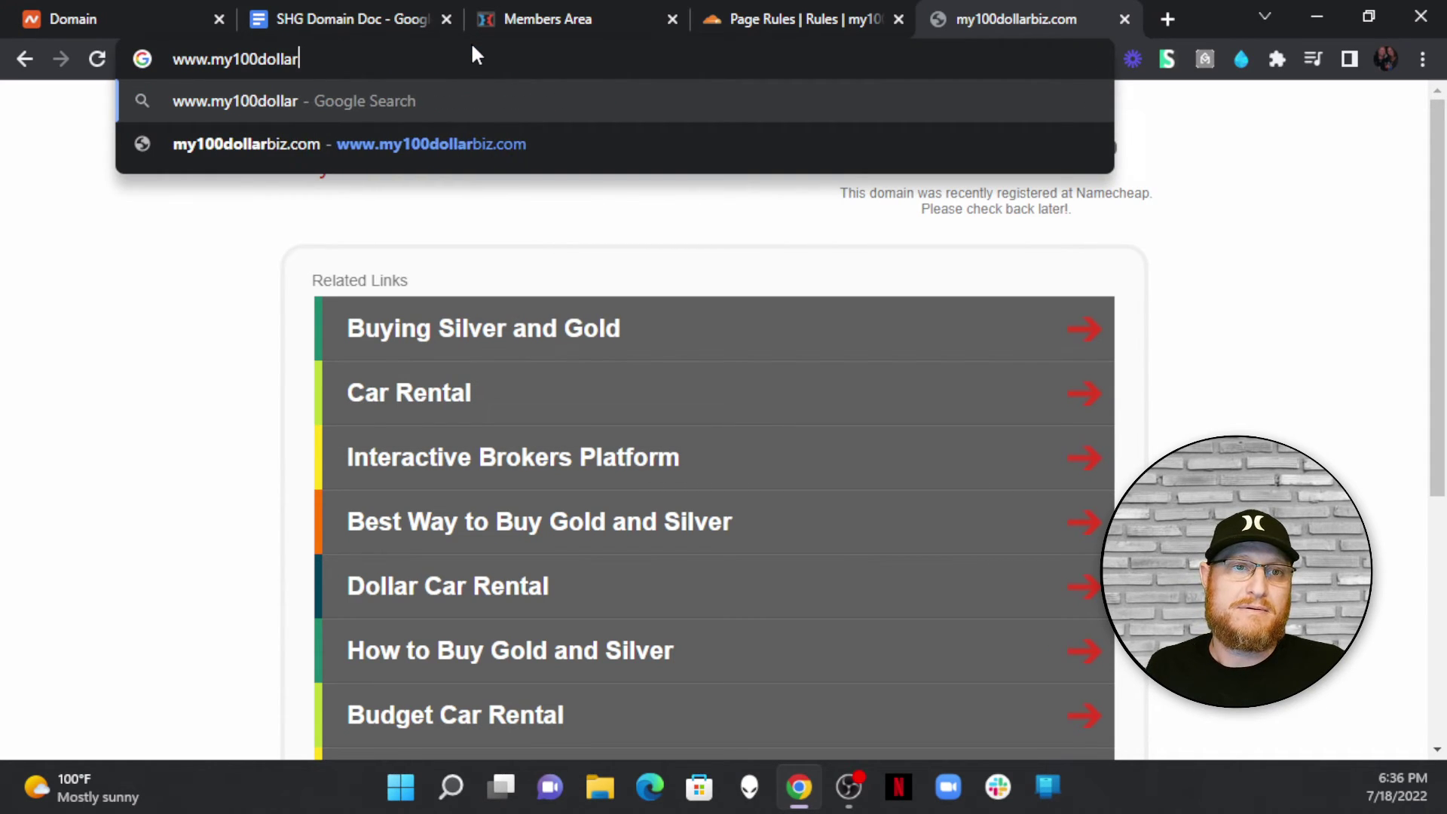
text(biz.com)
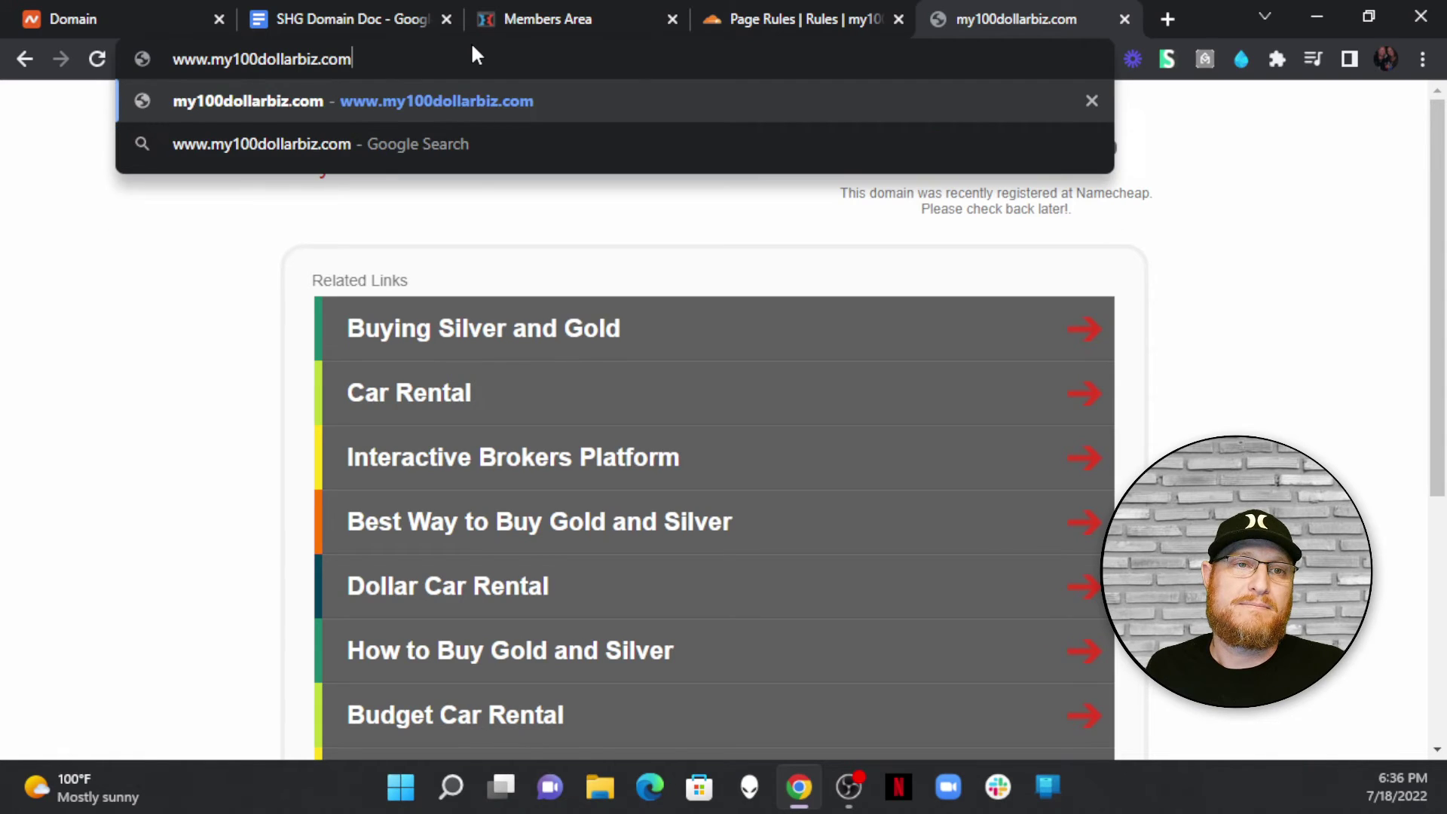
key(Return)
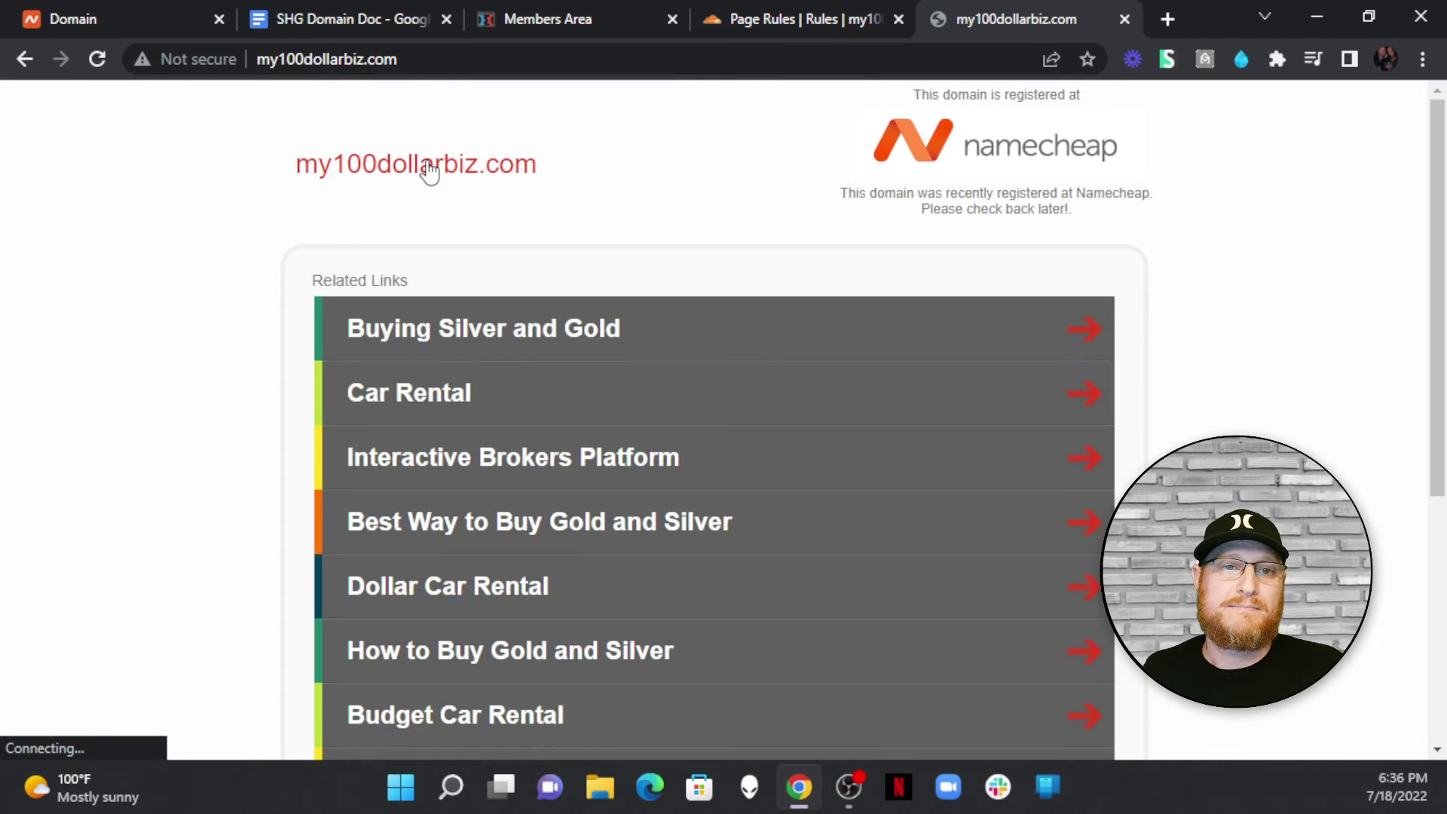
Step: Return to the Cloudflare page rules, reload the page, and review the forwarding rules for the www and root domain
click(757, 9)
scroll(942, 452, down, 5)
scroll(517, 281, up, 2)
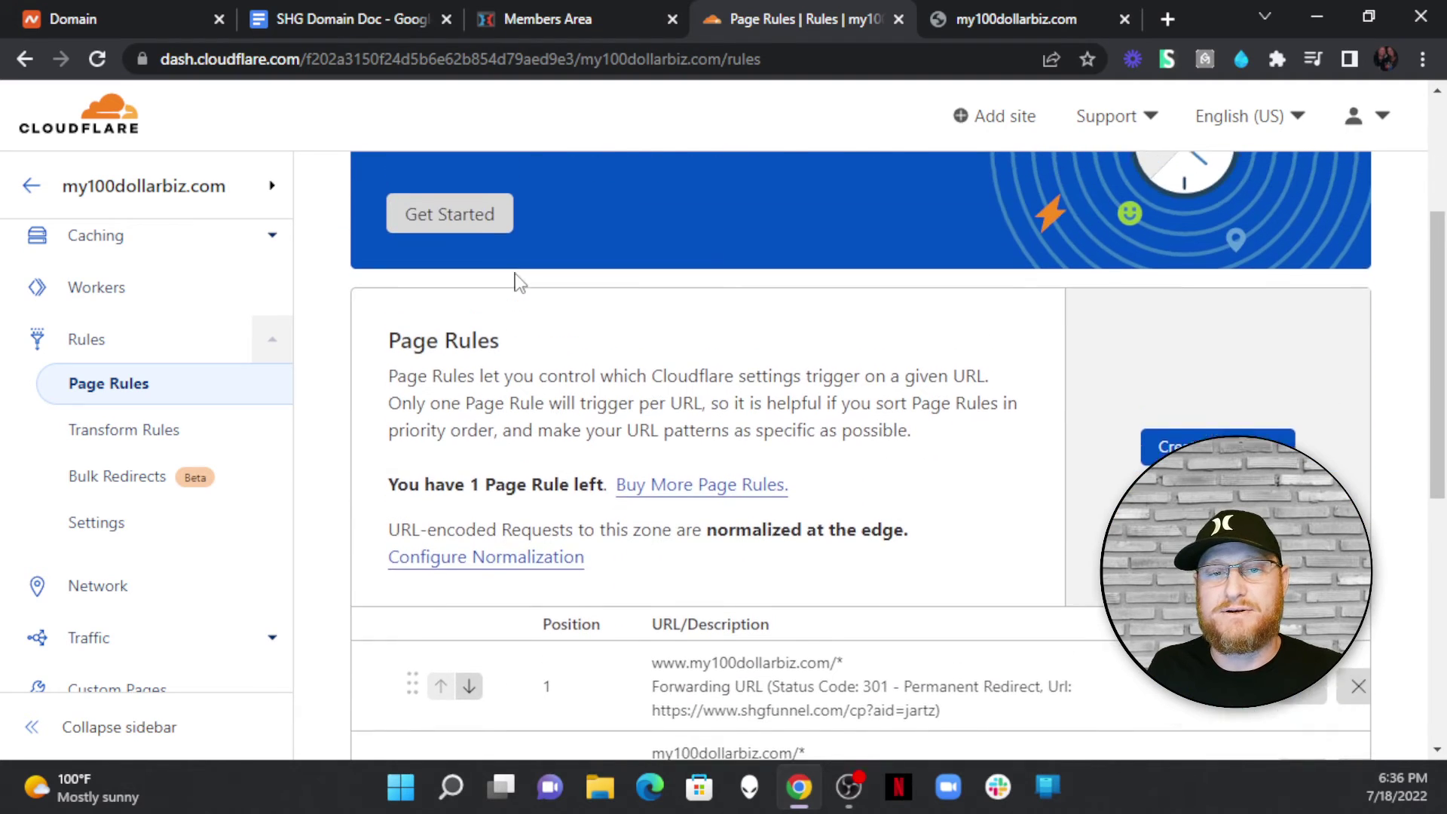
click(105, 55)
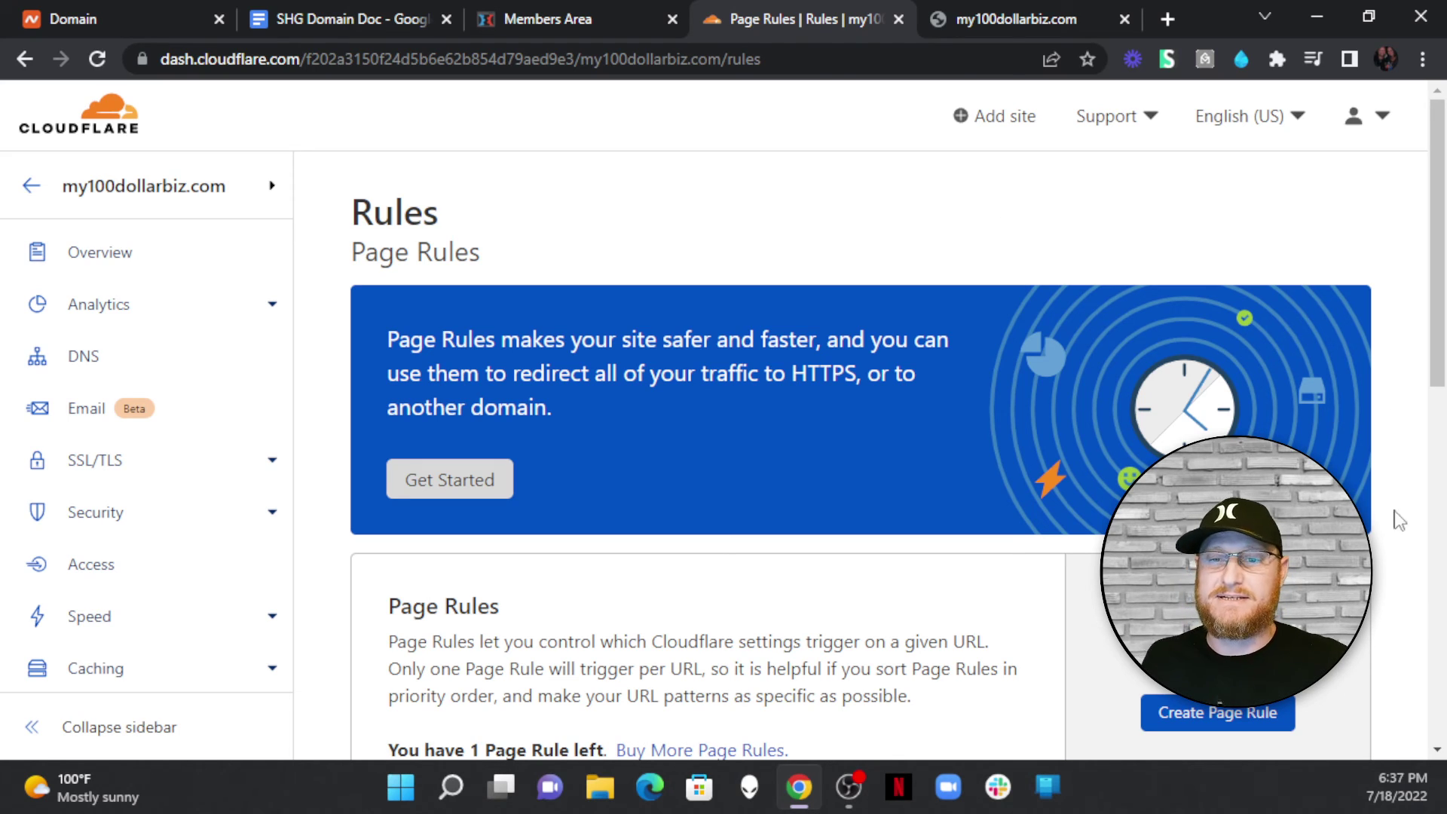
scroll(849, 313, down, 1)
scroll(848, 314, up, 1)
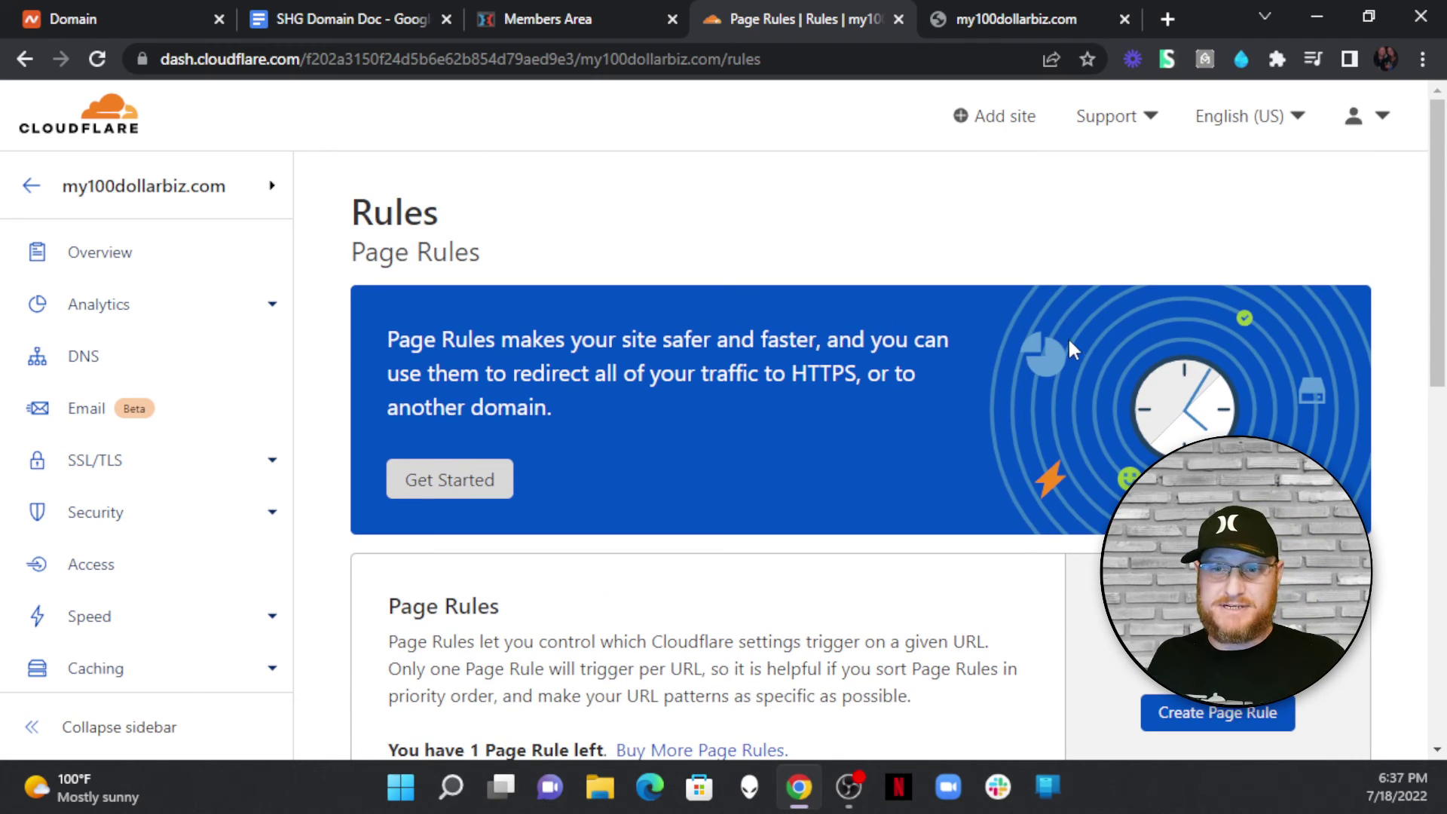
scroll(762, 313, down, 5)
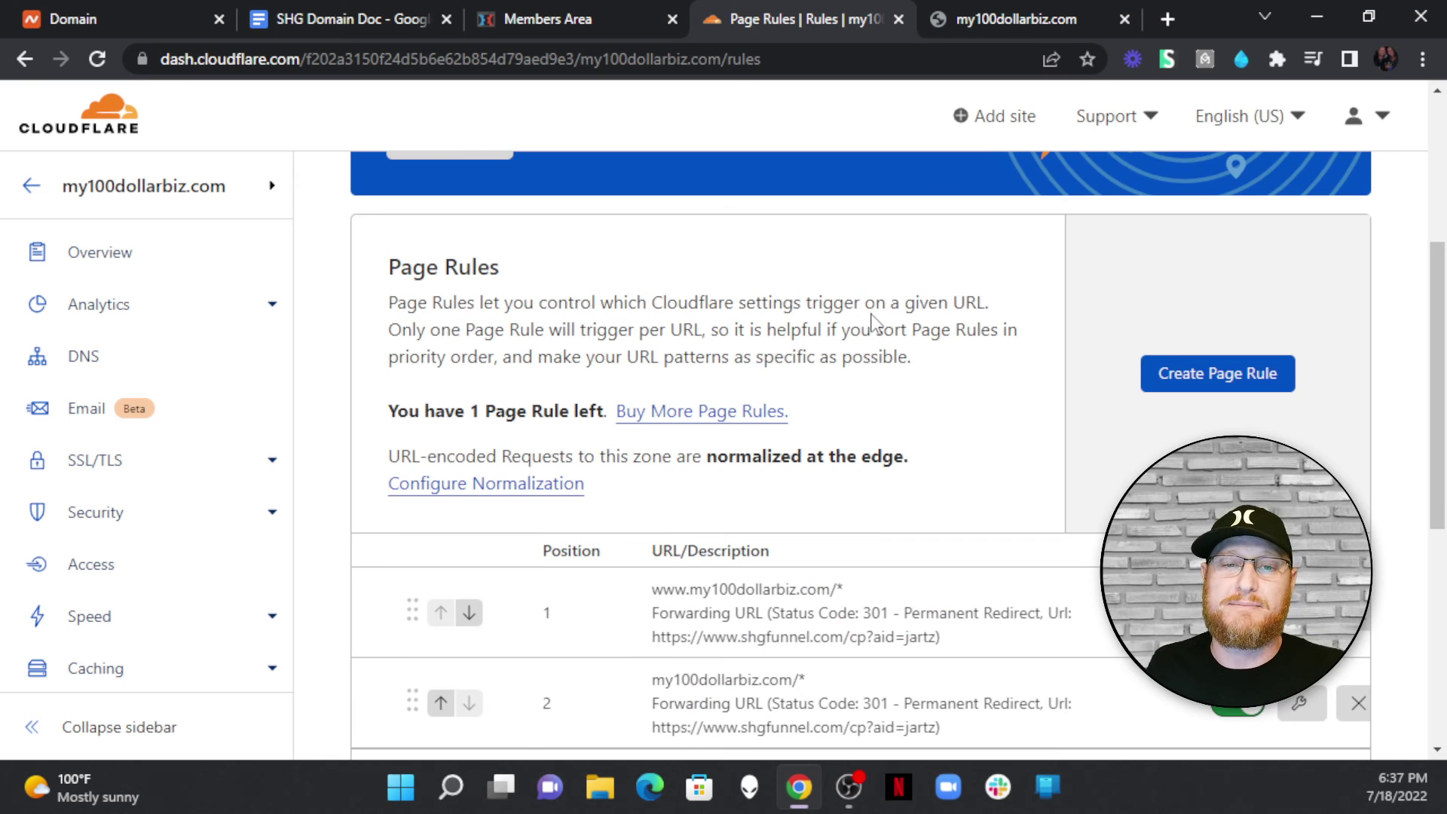
scroll(930, 430, down, 3)
scroll(747, 381, up, 3)
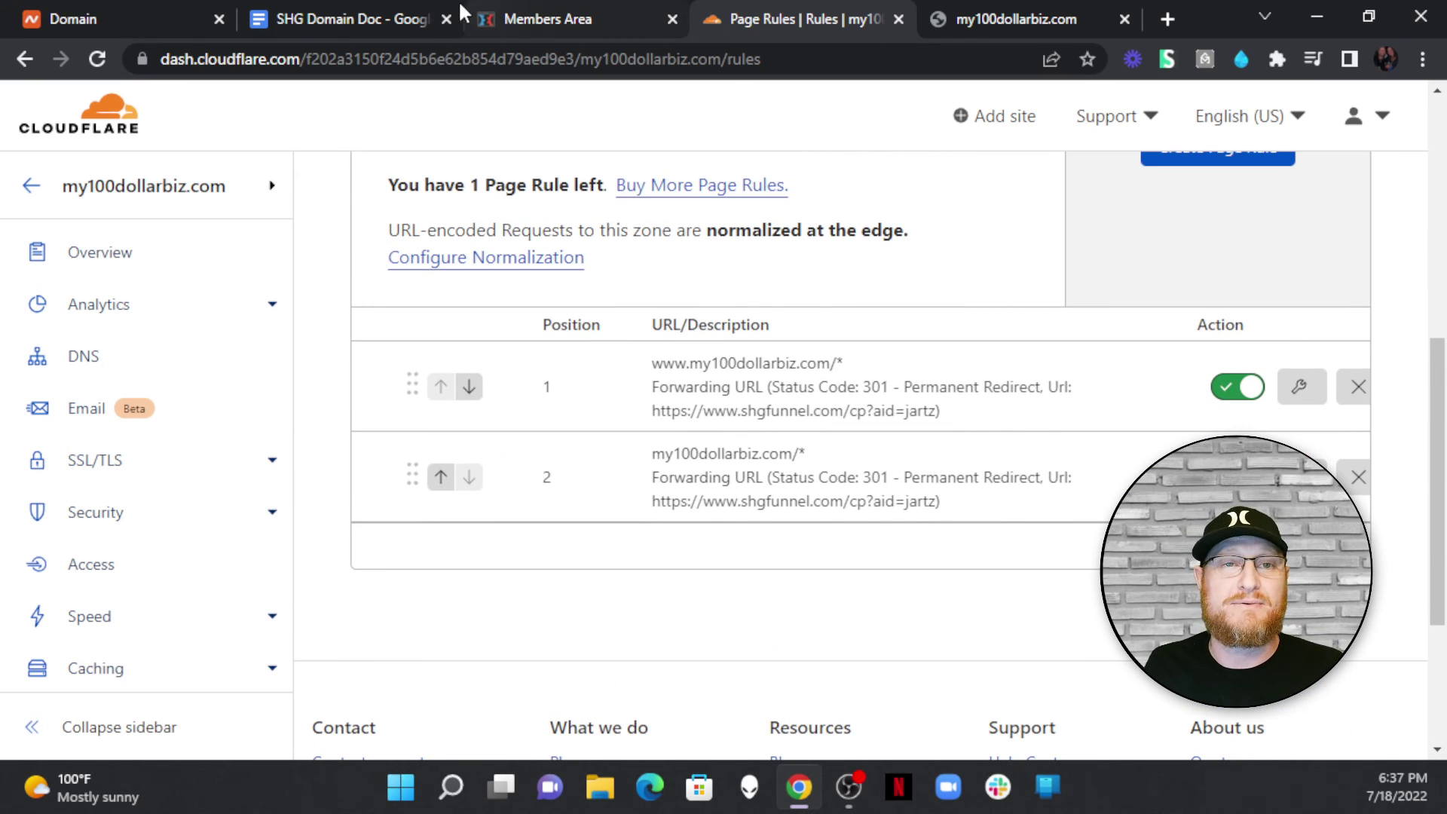
click(354, 11)
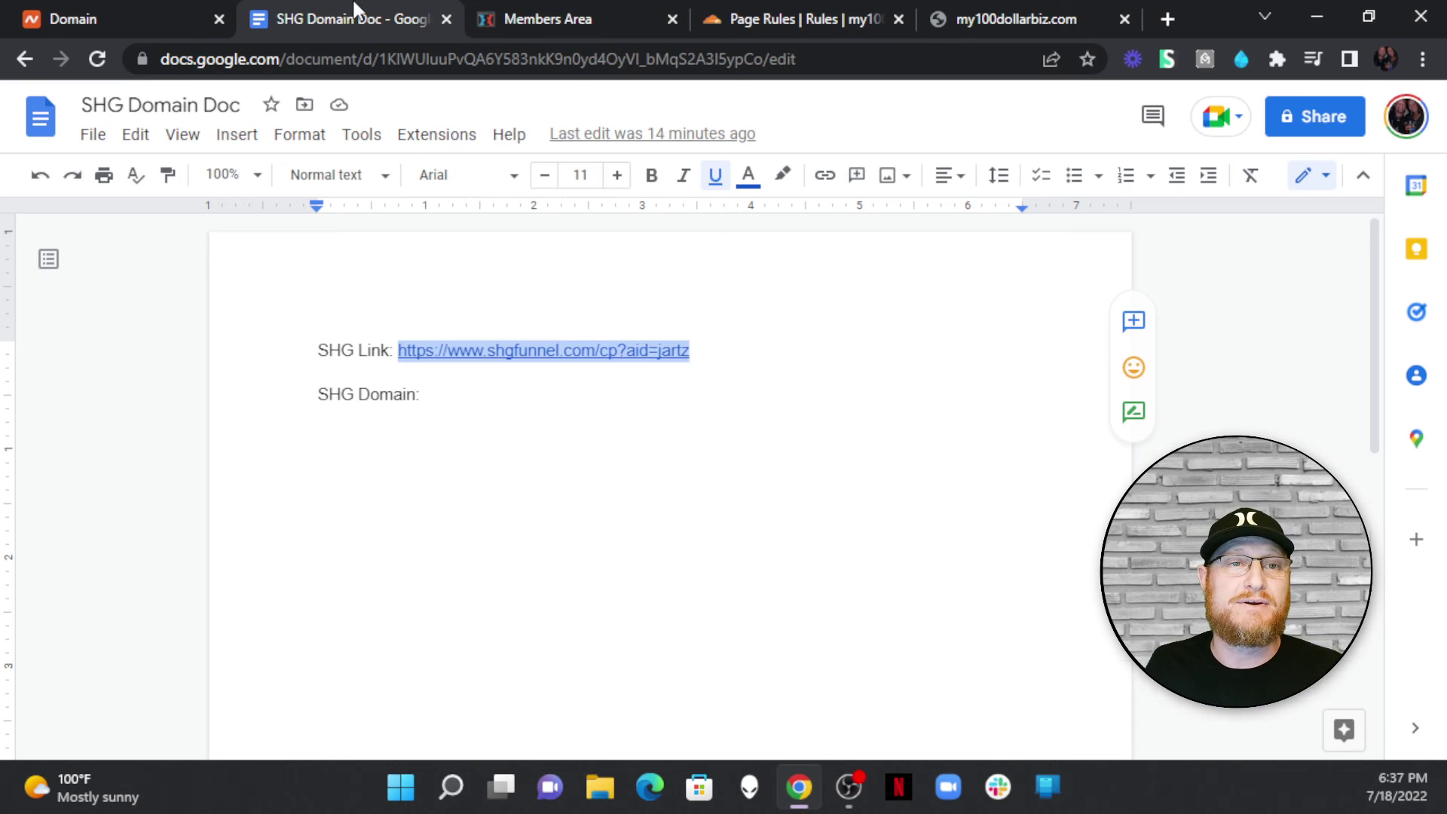
double_click(477, 398)
text(www)
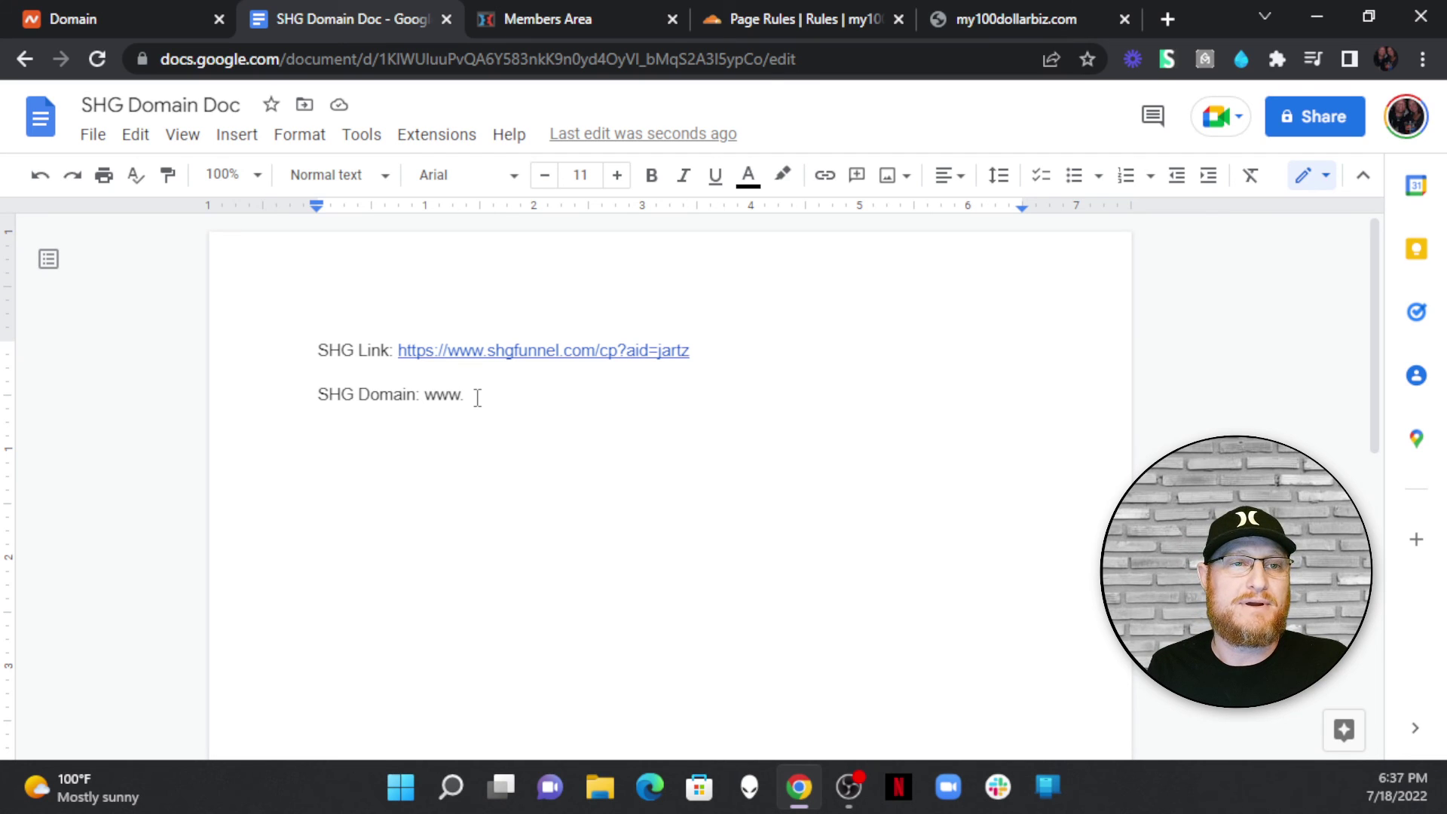
text(.)
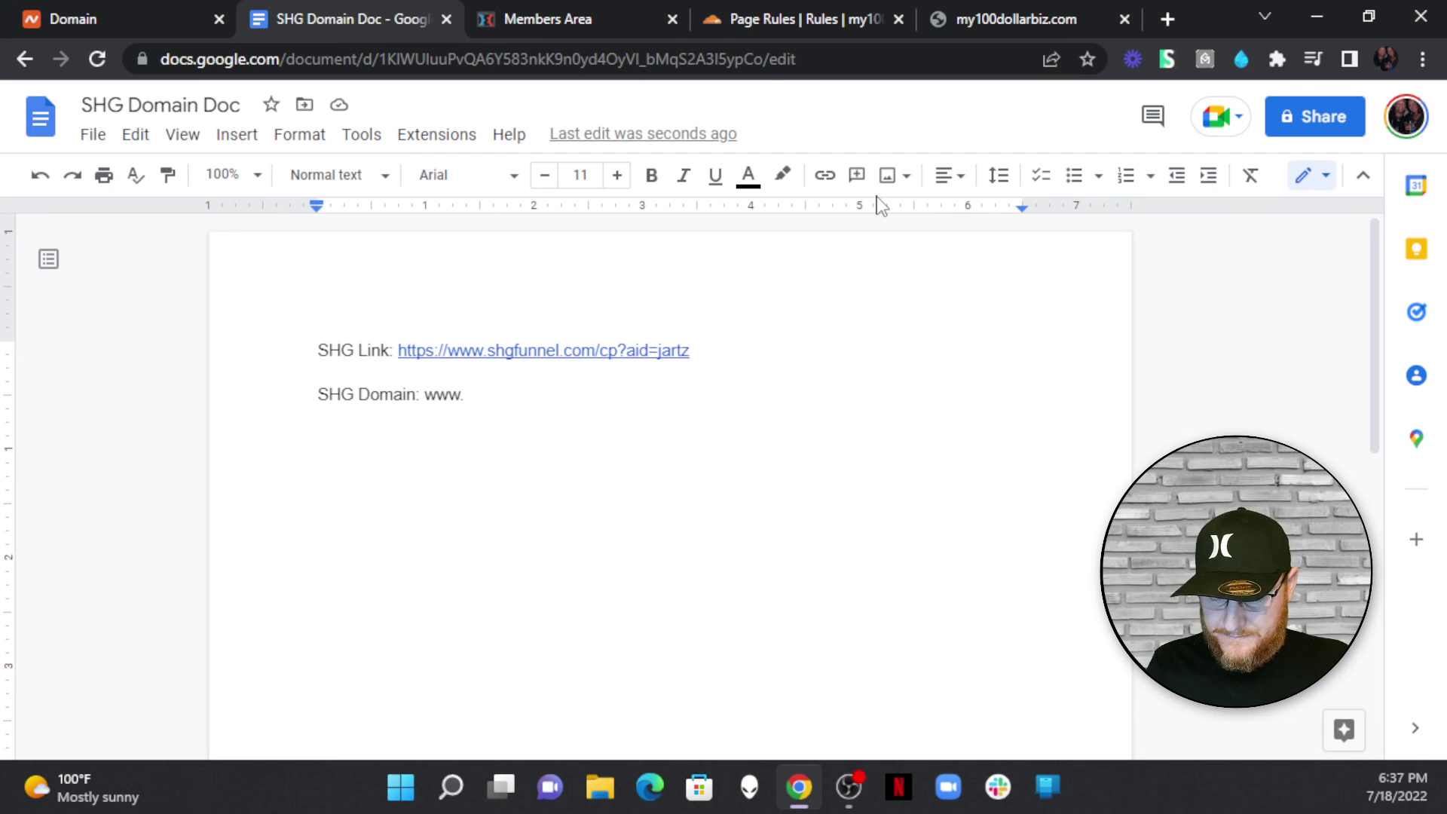
text(my100di)
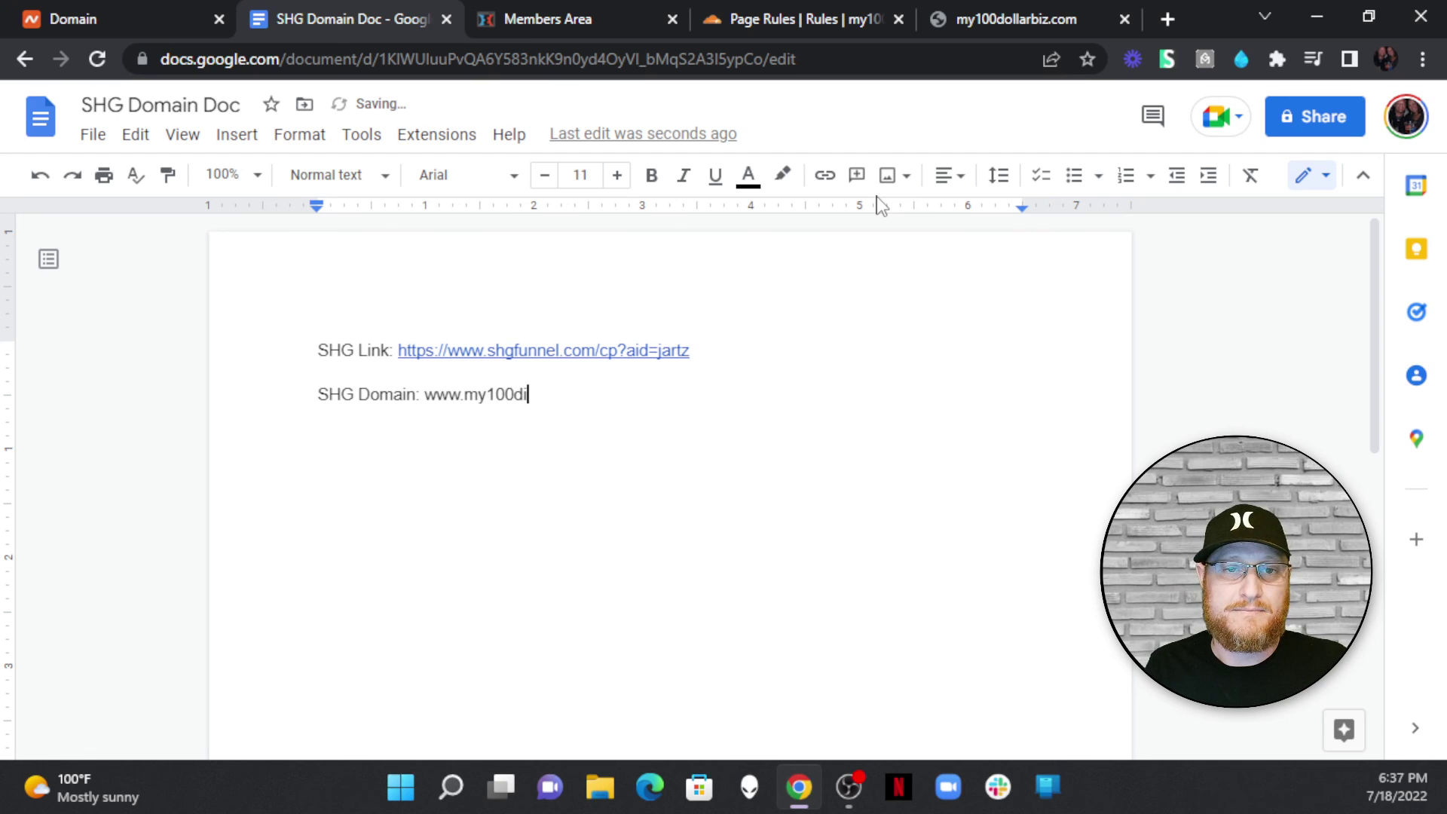
key(BackSpace)
text(ollarb)
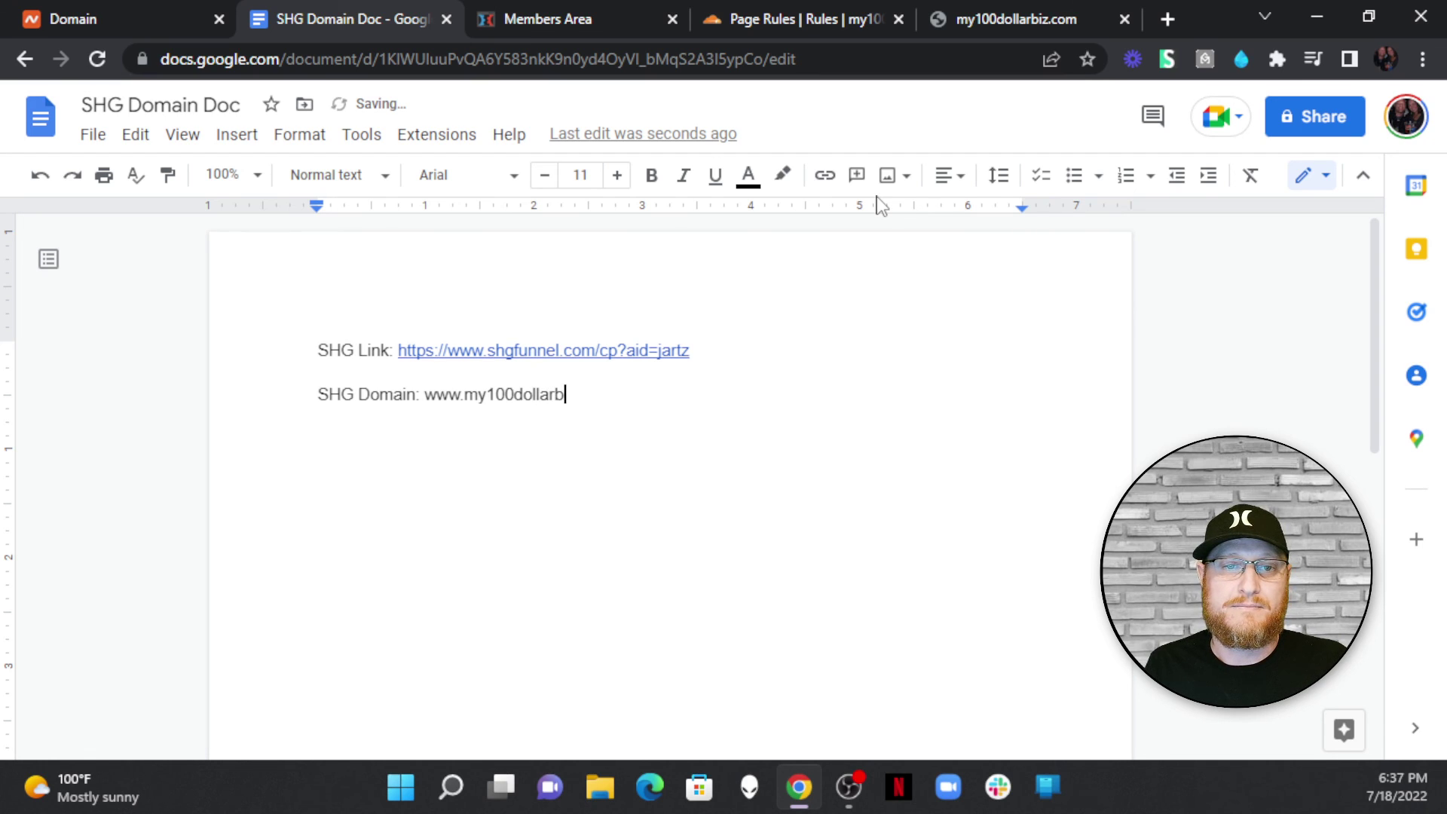
text(iz.com)
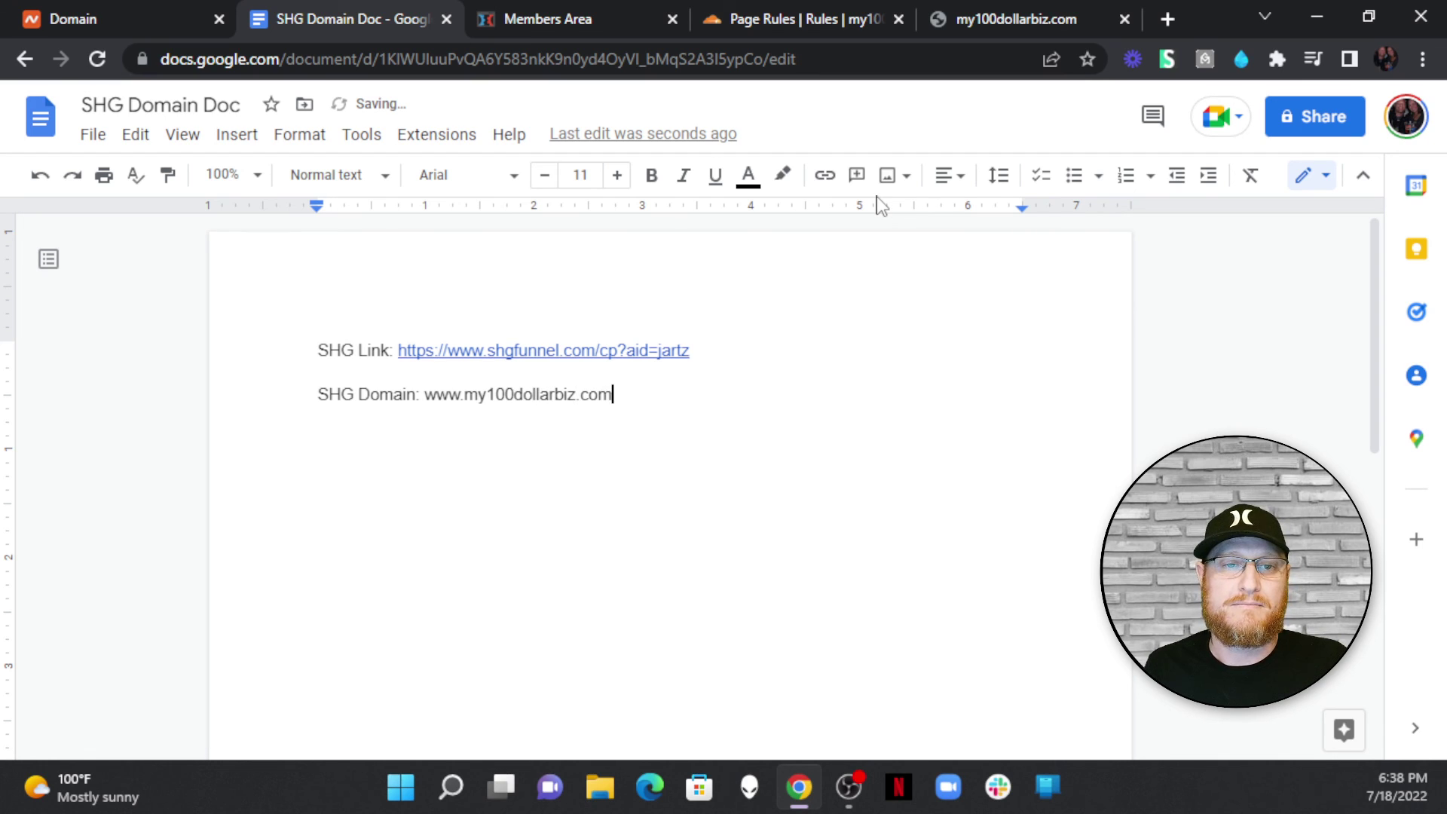
click(895, 372)
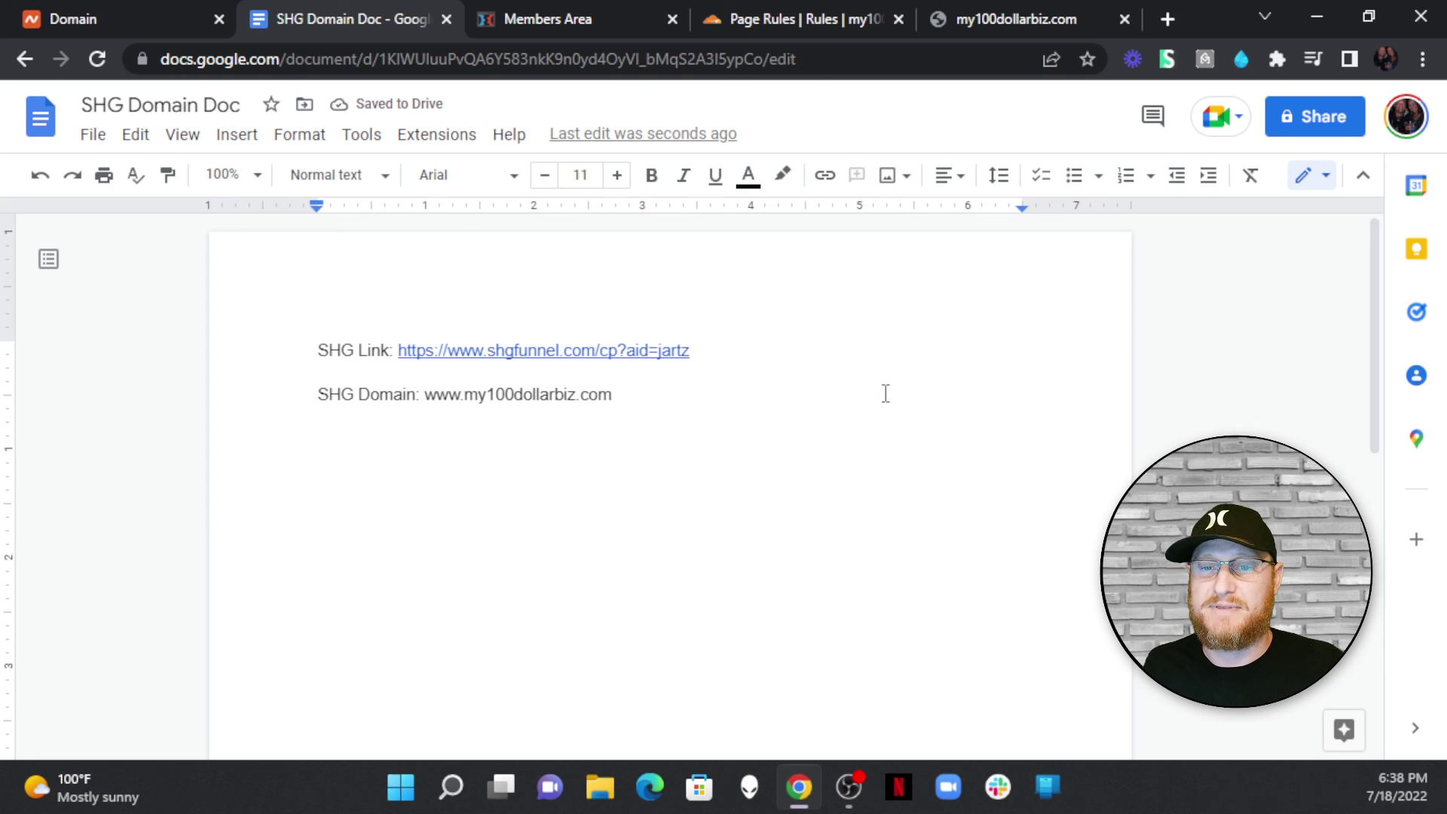